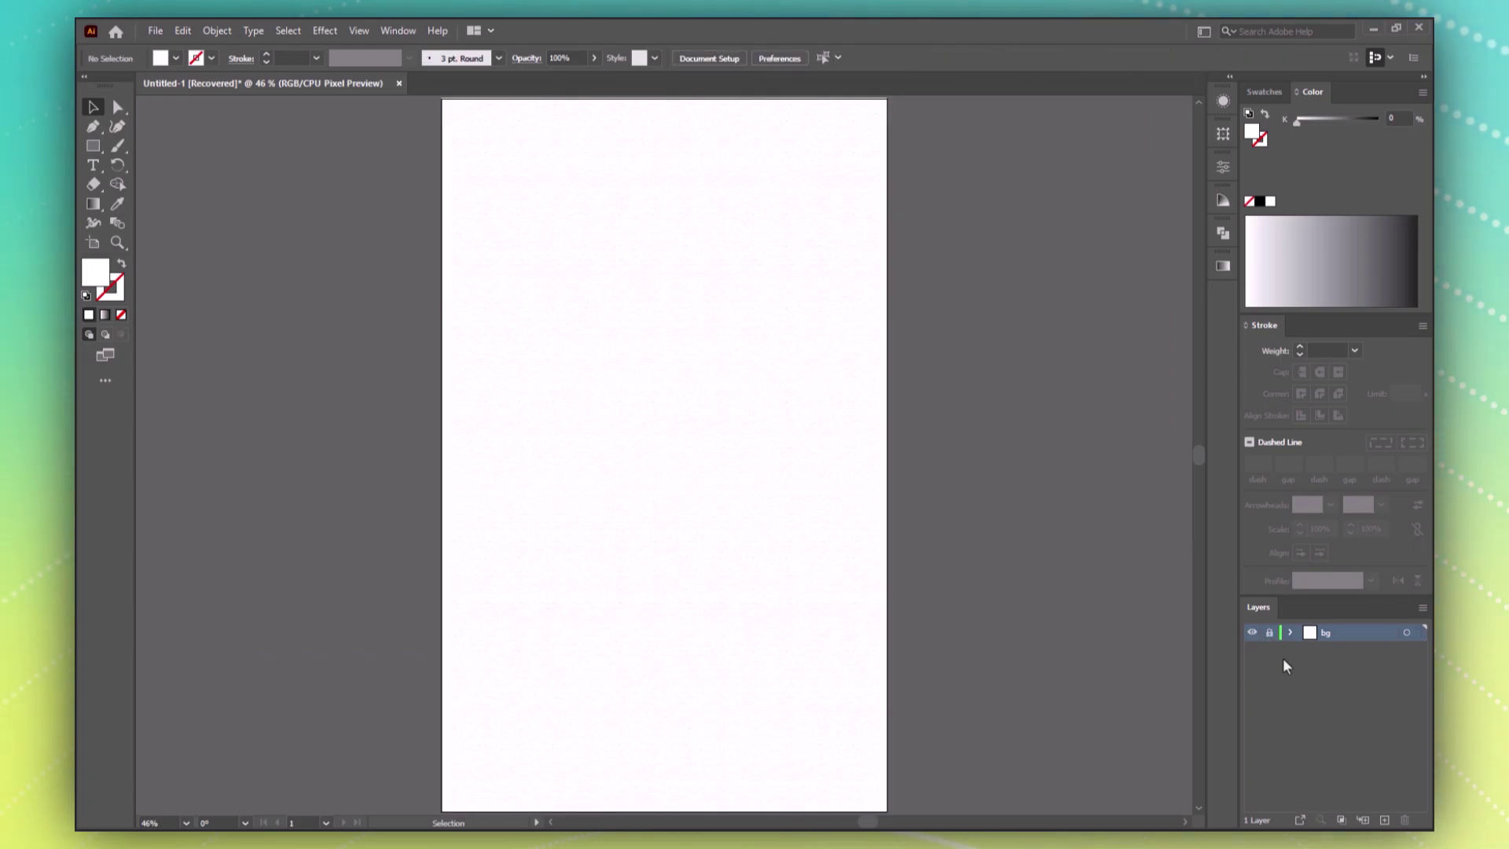
Step: Add a new layer and place the white-jersey footballer photo from the pin folder on it, enlarged to nearly fill the artboard
left_click(1384, 819)
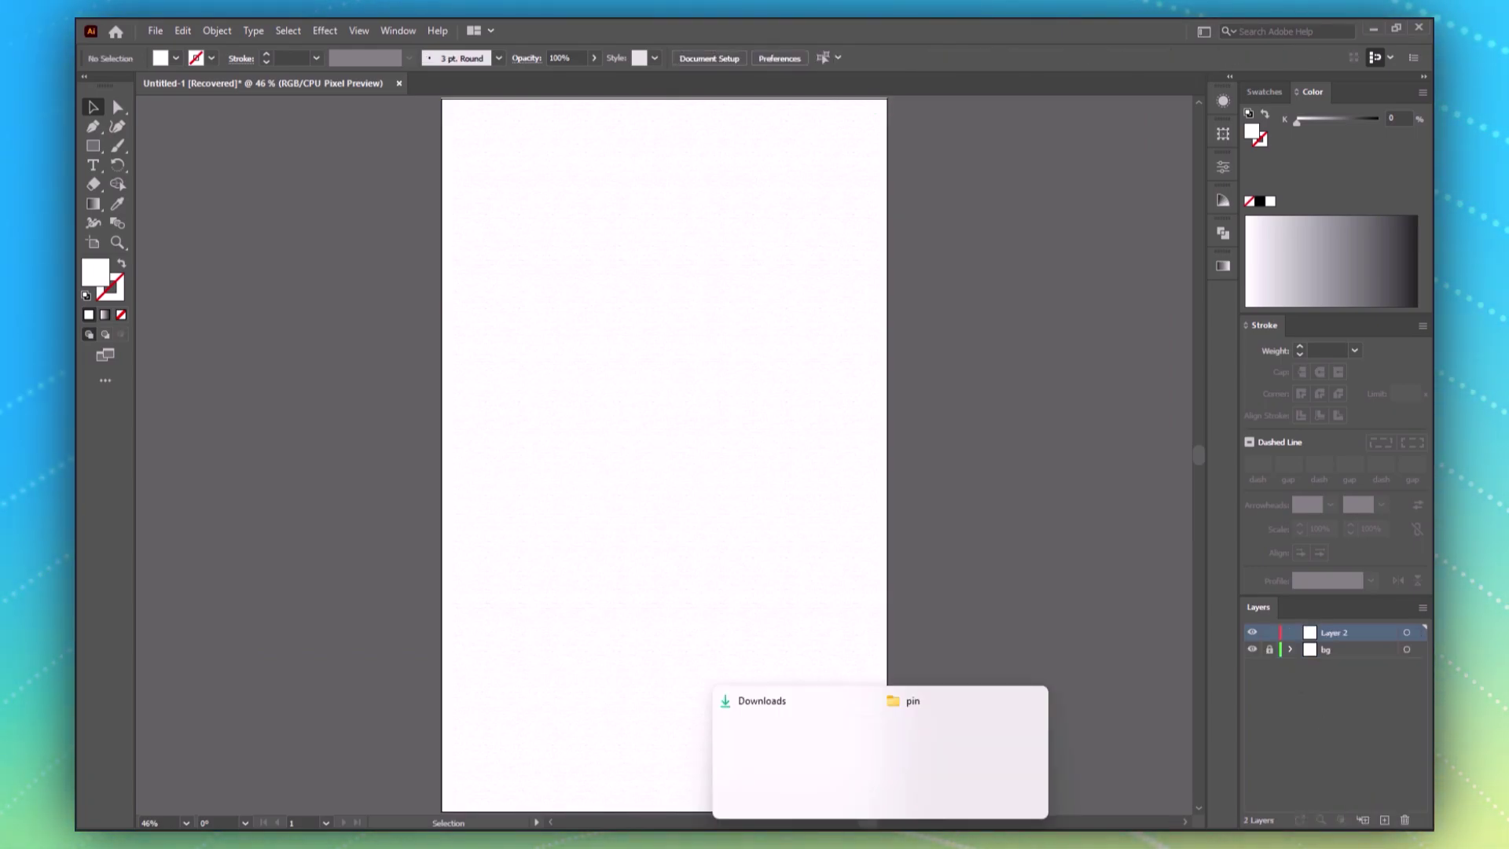
left_click(960, 754)
left_click_drag(737, 339, 723, 134)
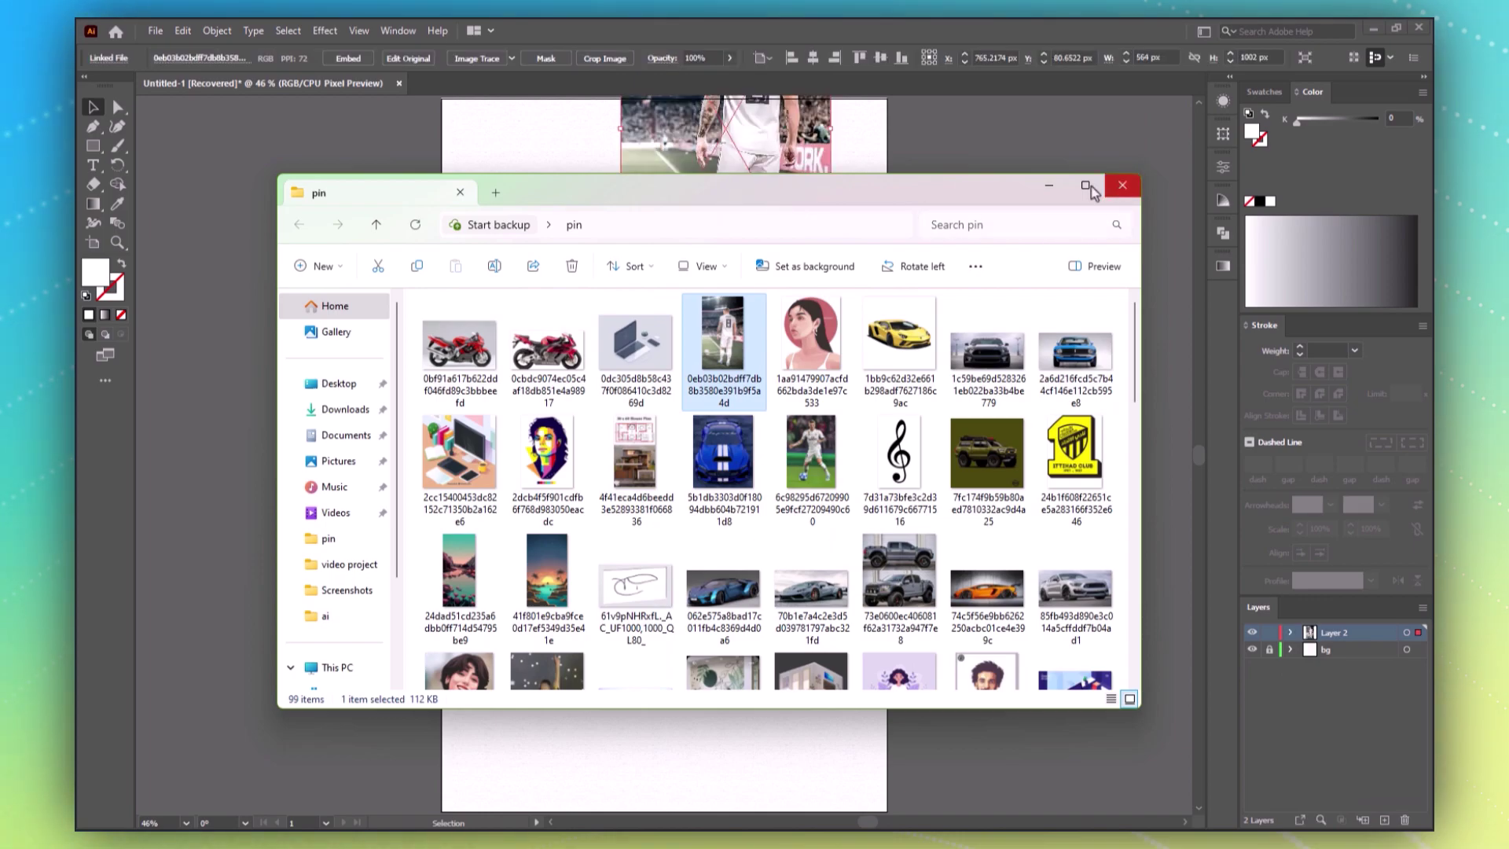
left_click(1122, 187)
left_click_drag(752, 206, 904, 371)
left_click_drag(766, 352, 740, 391)
Step: Draw a rectangle with a white 1 pt stroke and no fill around the player's upper body, shifted toward the stadium background
key("m")
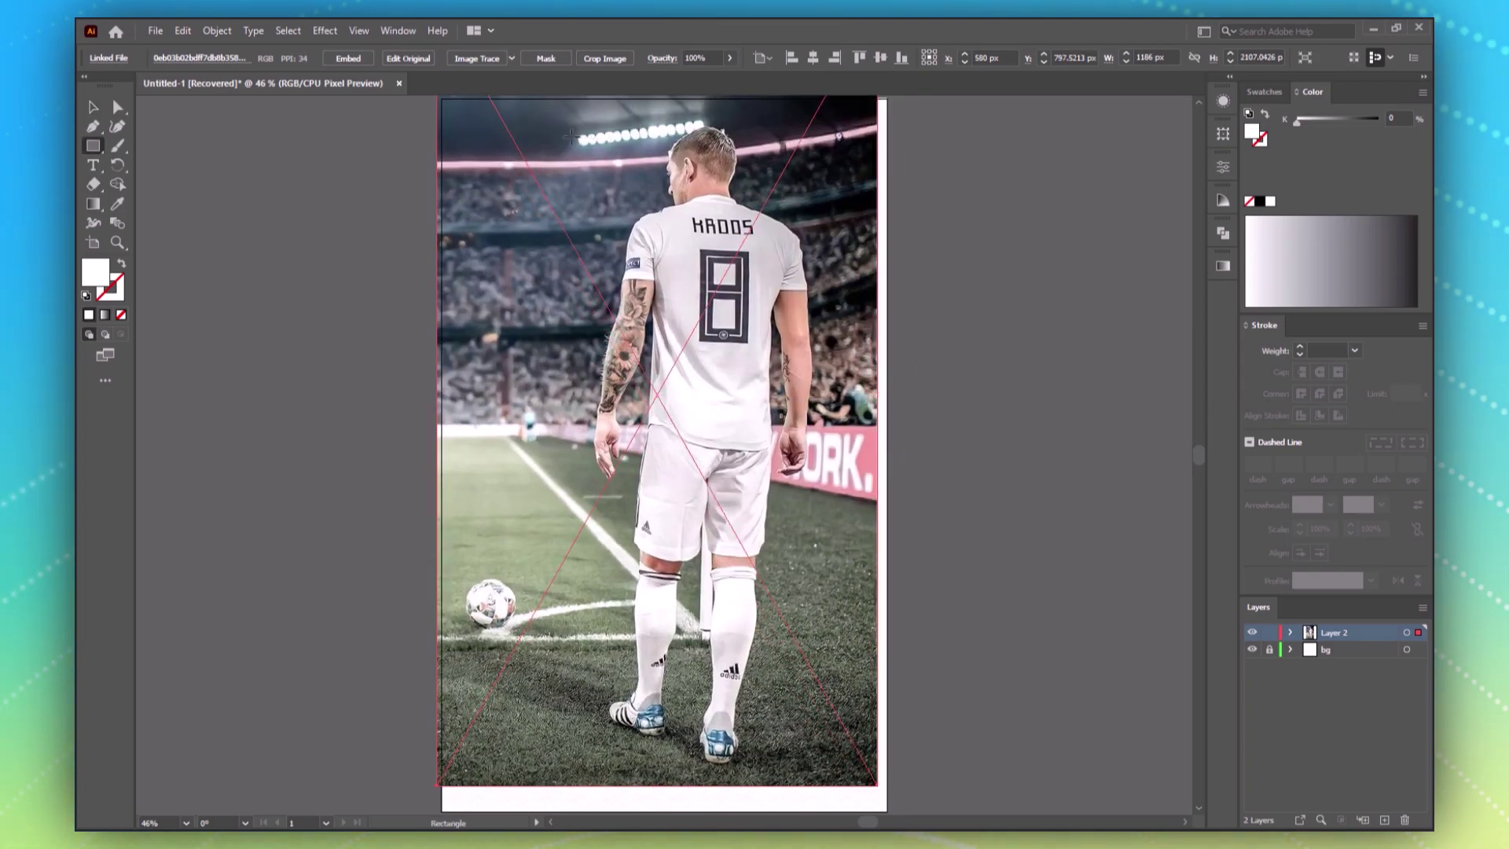
mouse_move(539, 142)
left_mouse_down()
mouse_move(854, 511)
mouse_move(826, 530)
left_mouse_up()
left_click(121, 267)
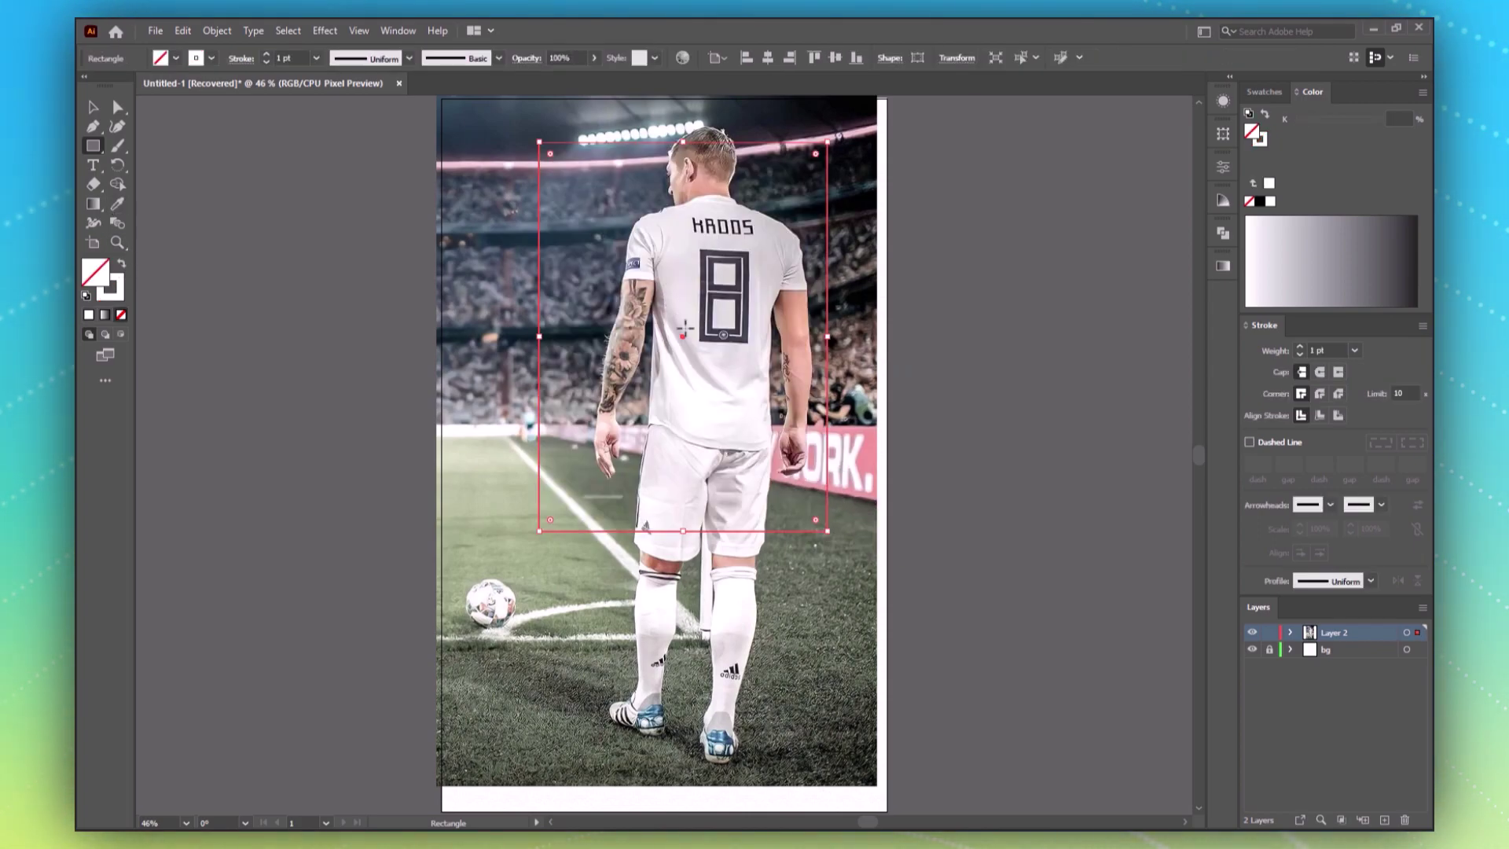
left_click_drag(682, 336, 652, 330)
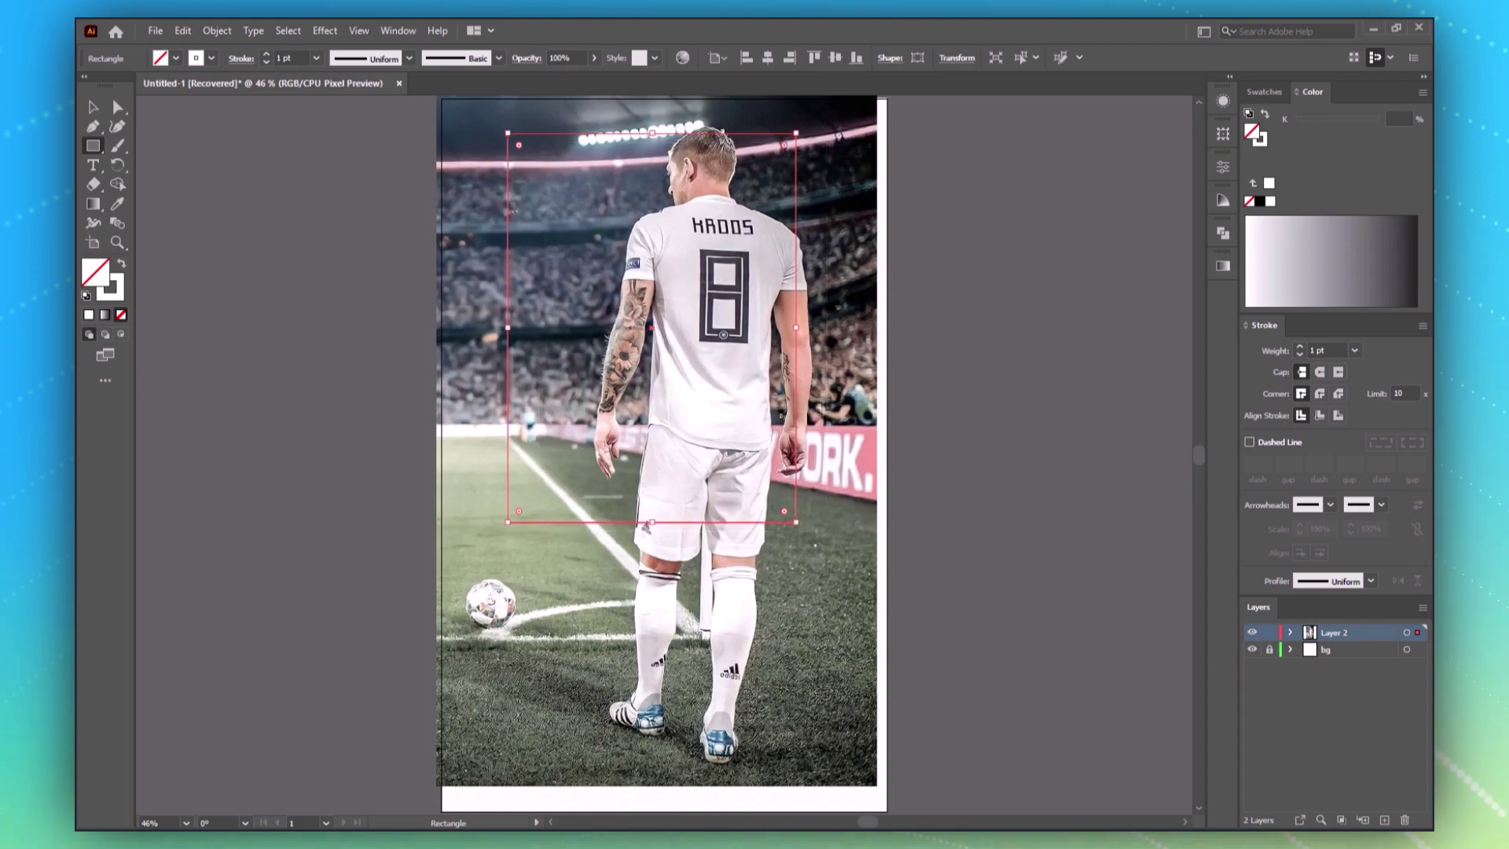
Step: Trace the part of the player's head that extends above the rectangle with the Pen tool
left_click_drag(847, 448, 842, 572)
key("ctrl+space")
left_click_drag(745, 234, 703, 307)
key("p")
left_click(405, 393)
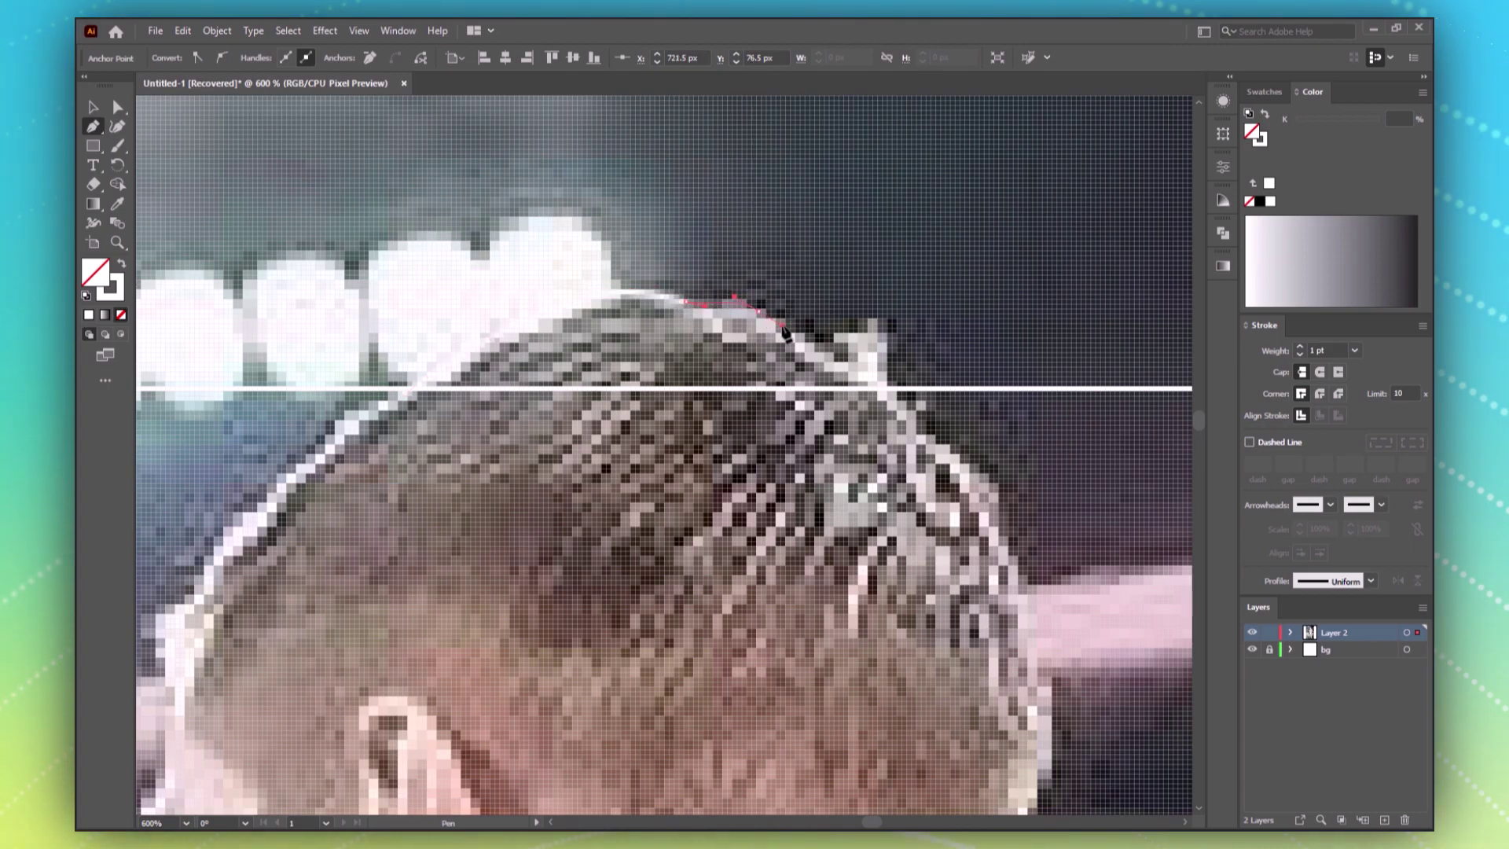
left_click_drag(844, 359, 850, 368)
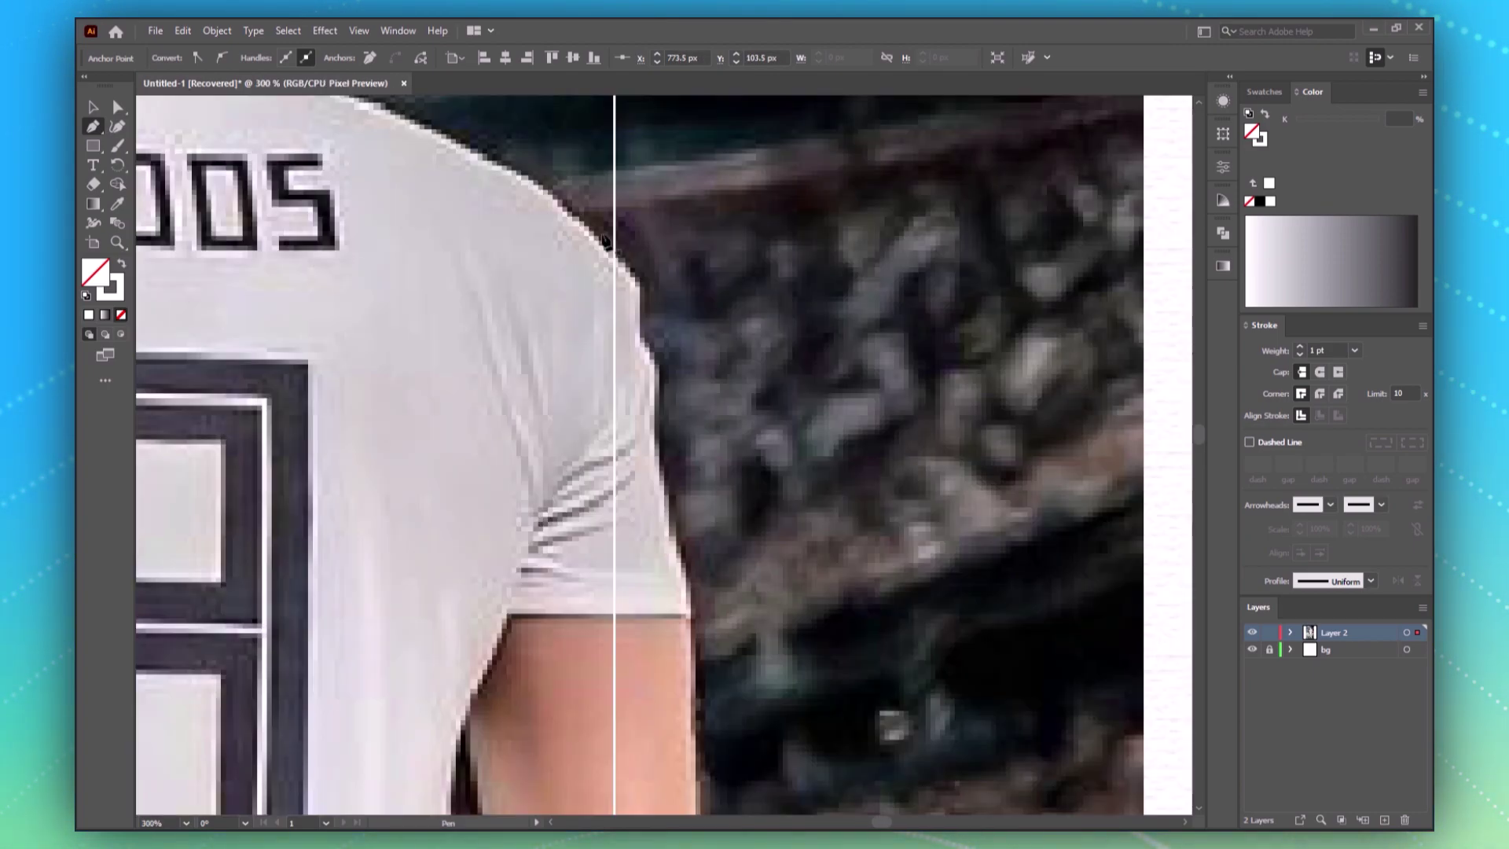
Step: Trace the outer edge of the player's right shoulder, sleeve and upper arm with the Pen tool
left_click_drag(640, 287, 643, 349)
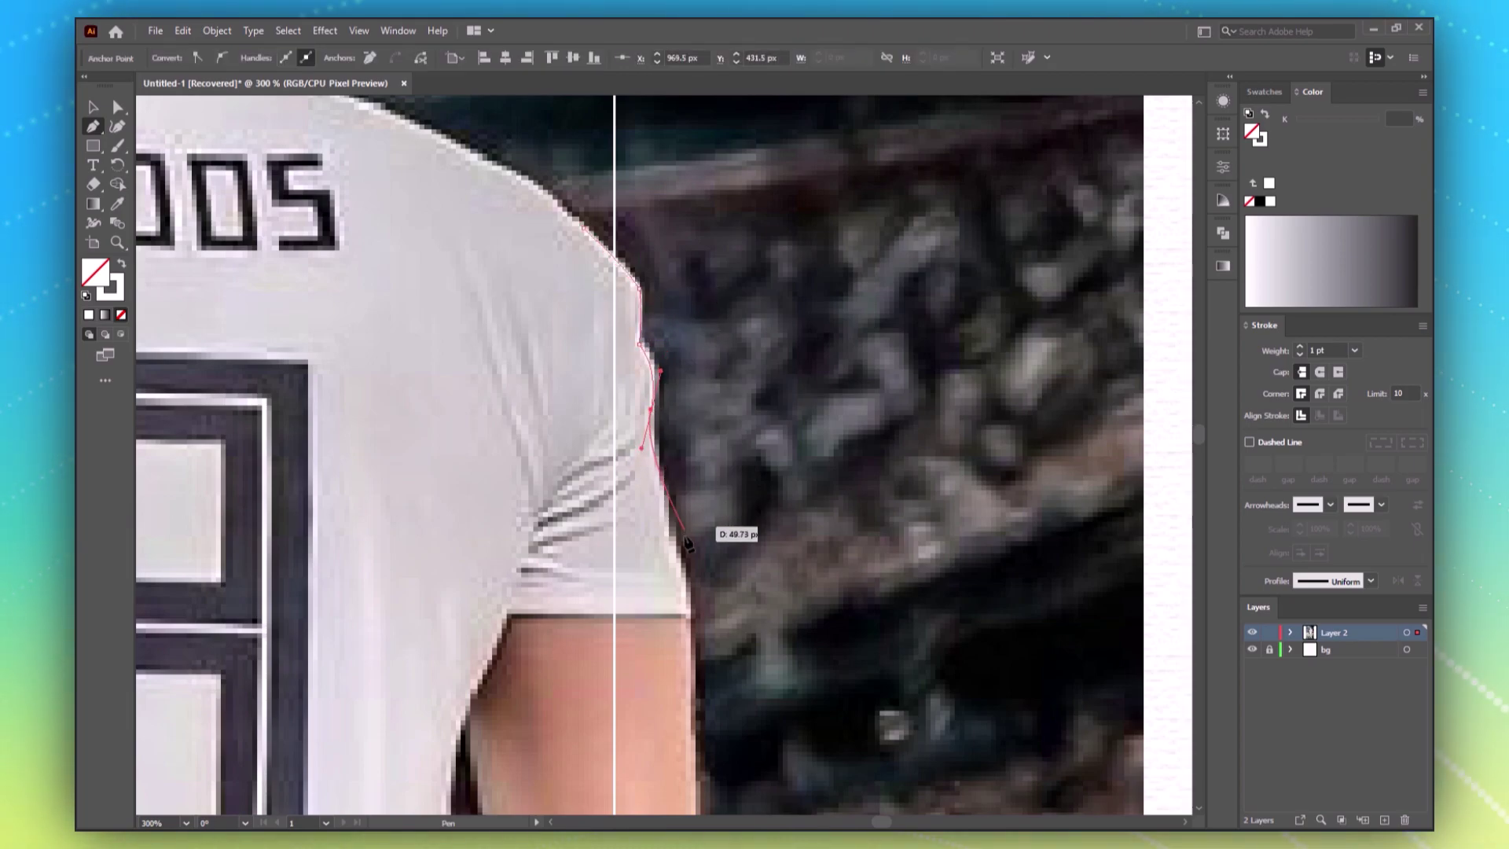
left_click(706, 699)
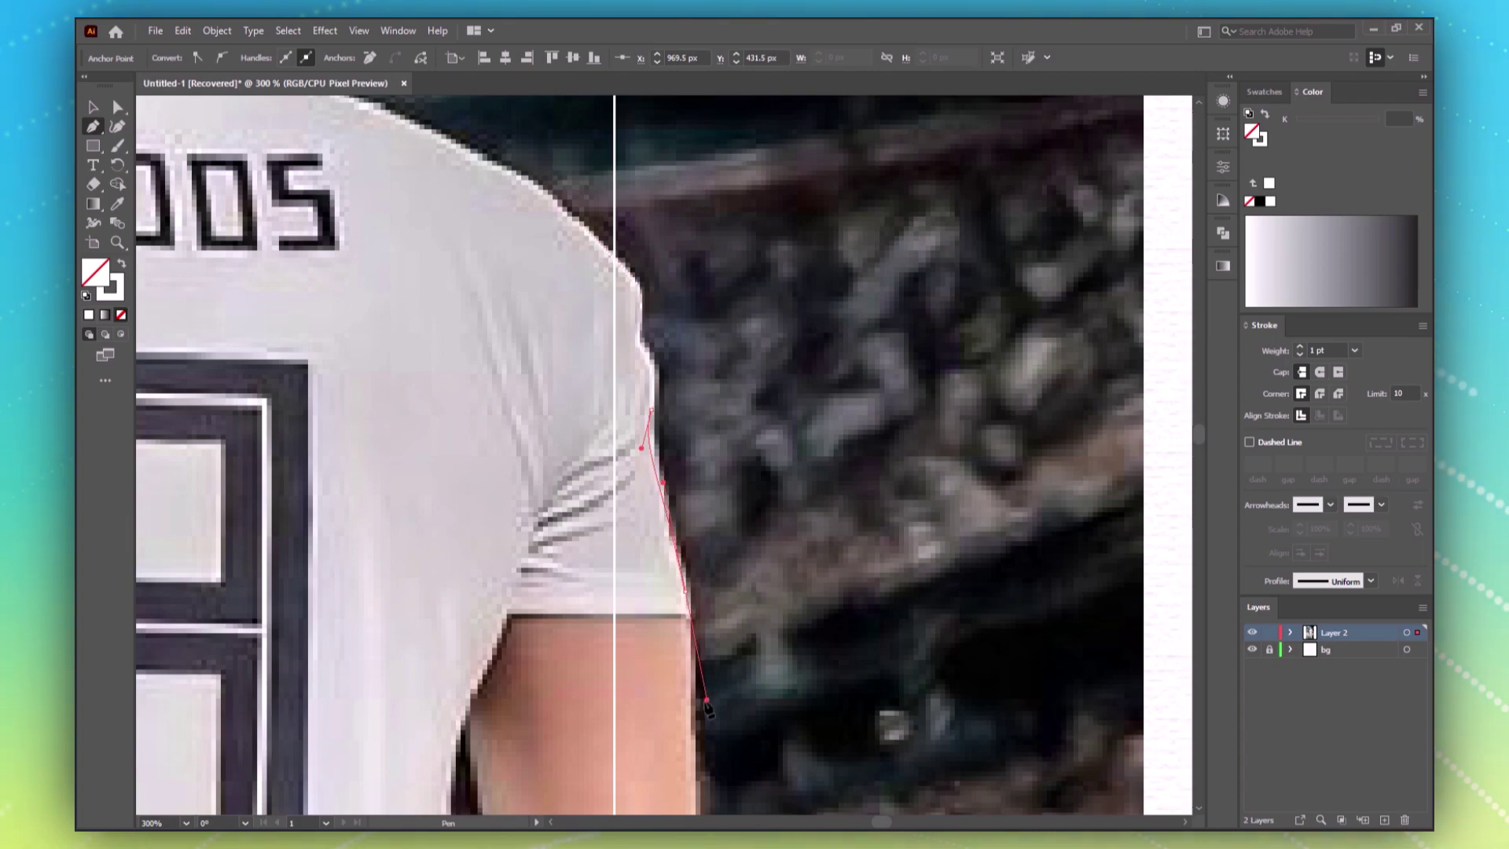
left_click_drag(695, 702, 681, 223)
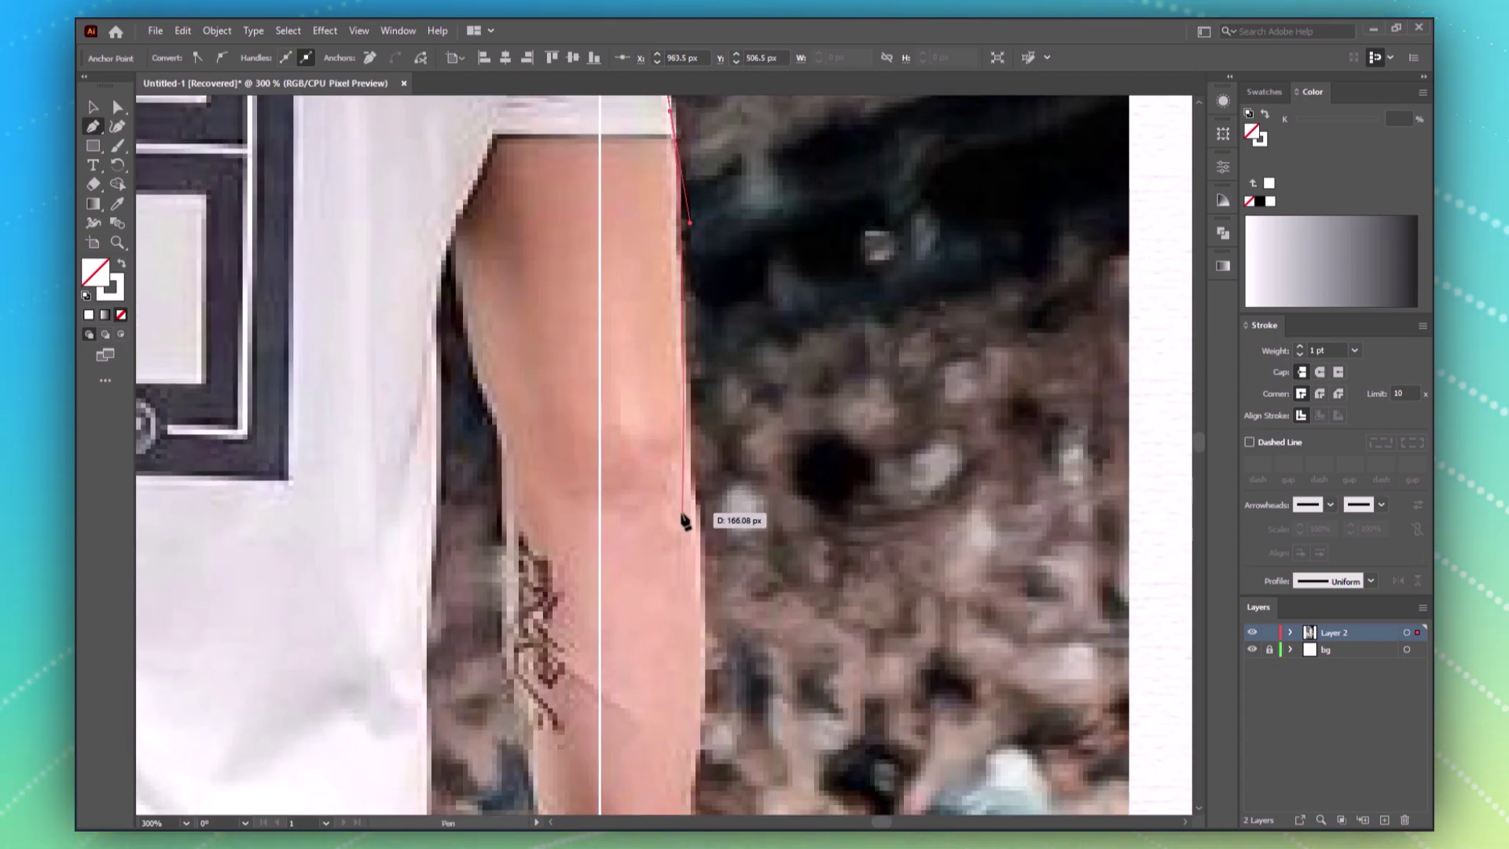
left_click_drag(682, 350, 680, 193)
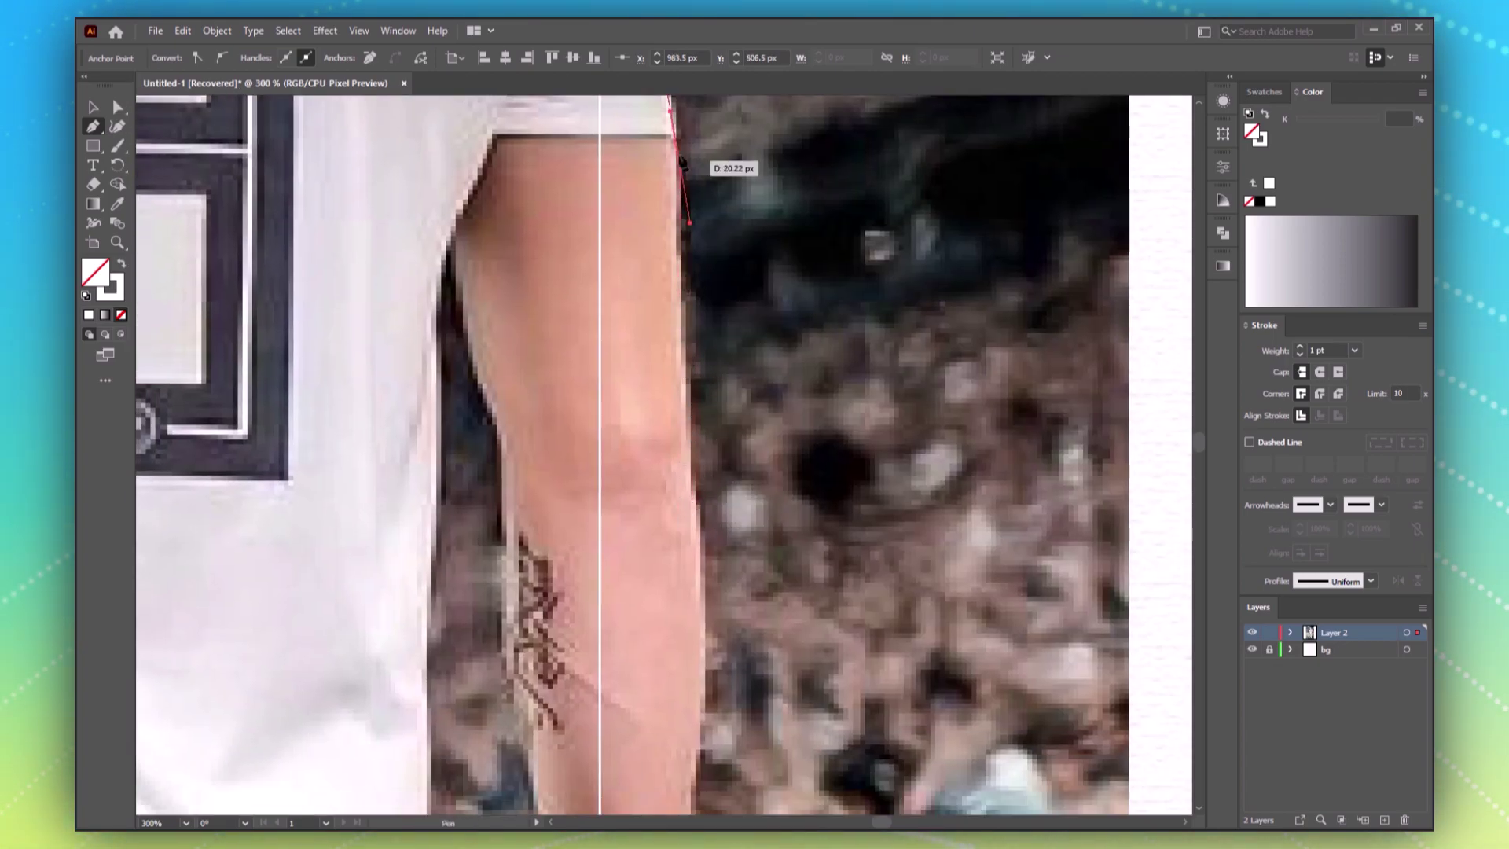
left_click(677, 287)
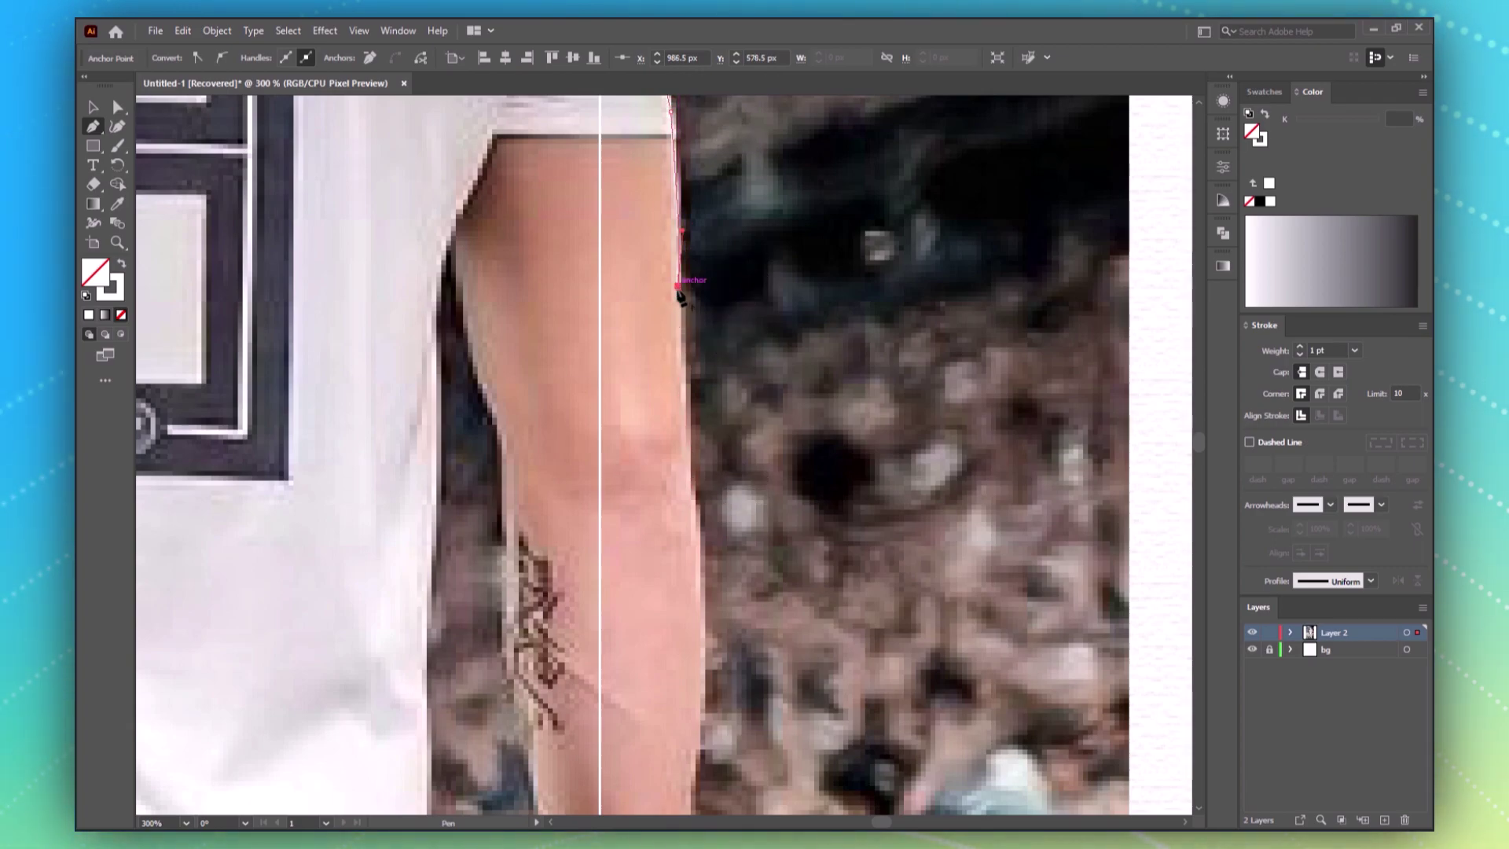
Step: Continue the Pen path down the outer edge of the player's right forearm and around the hand to the fingertips
left_click_drag(682, 531, 722, 498)
left_click(690, 474)
left_click_drag(723, 640, 757, 414)
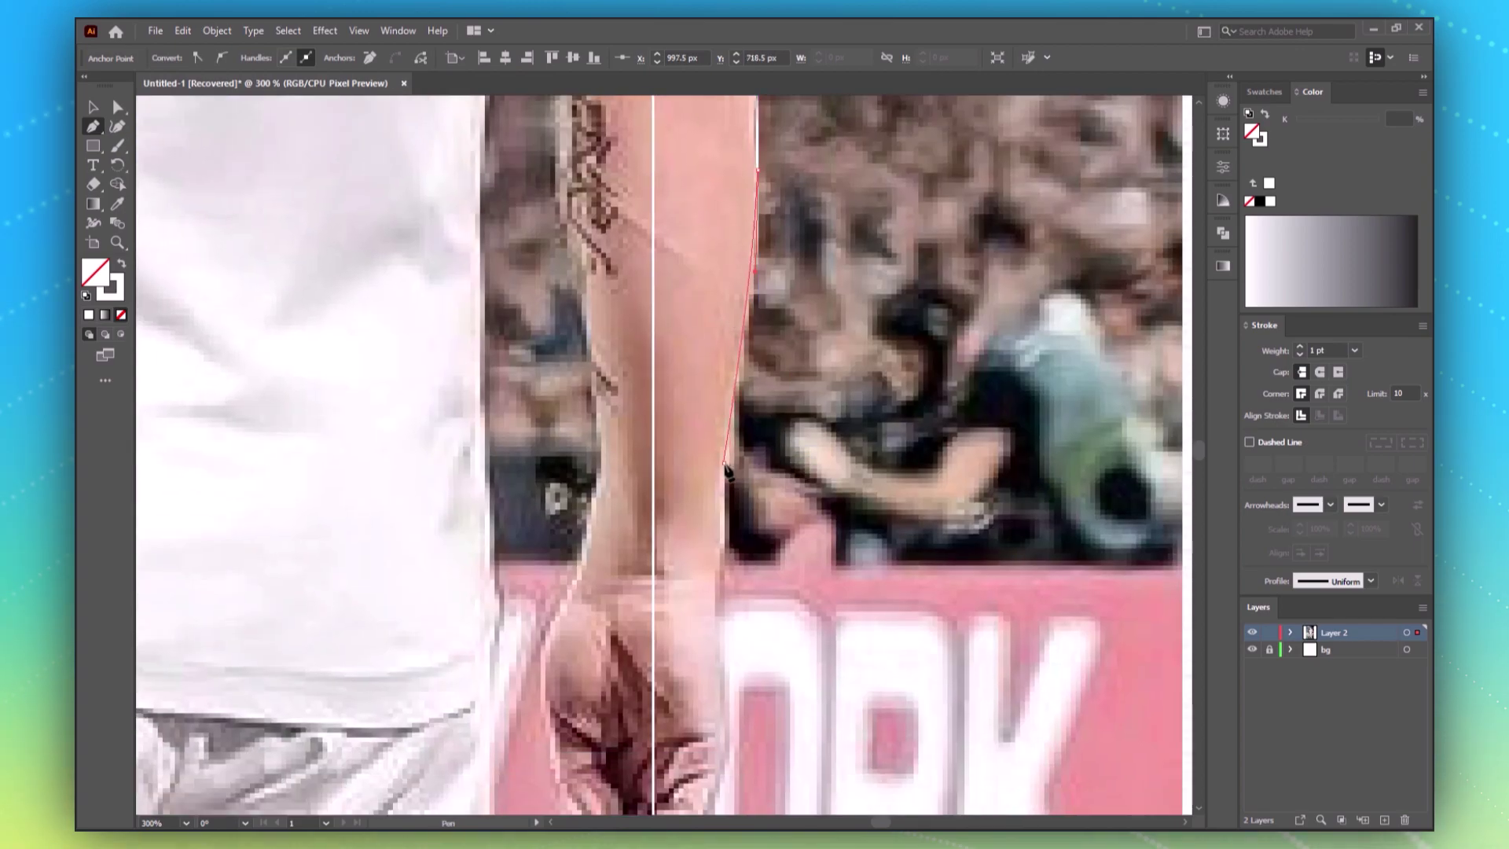
left_click_drag(723, 712, 809, 338)
left_click_drag(775, 477, 726, 551)
left_click(625, 493)
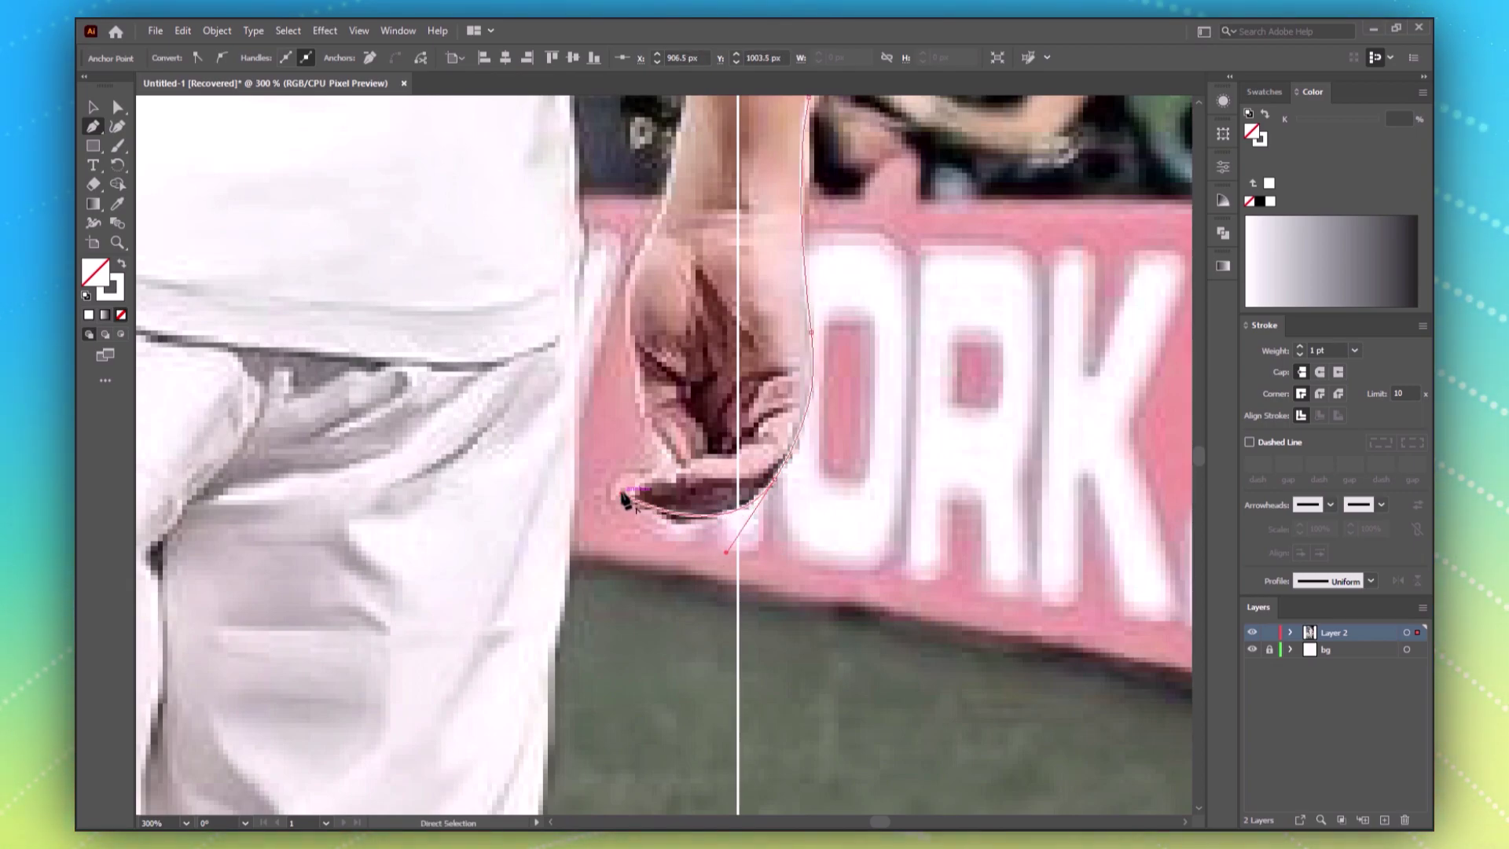
Step: Select the arm outline, head outline and rectangle together and unite them into one shape with Pathfinder
key("ctrl+0")
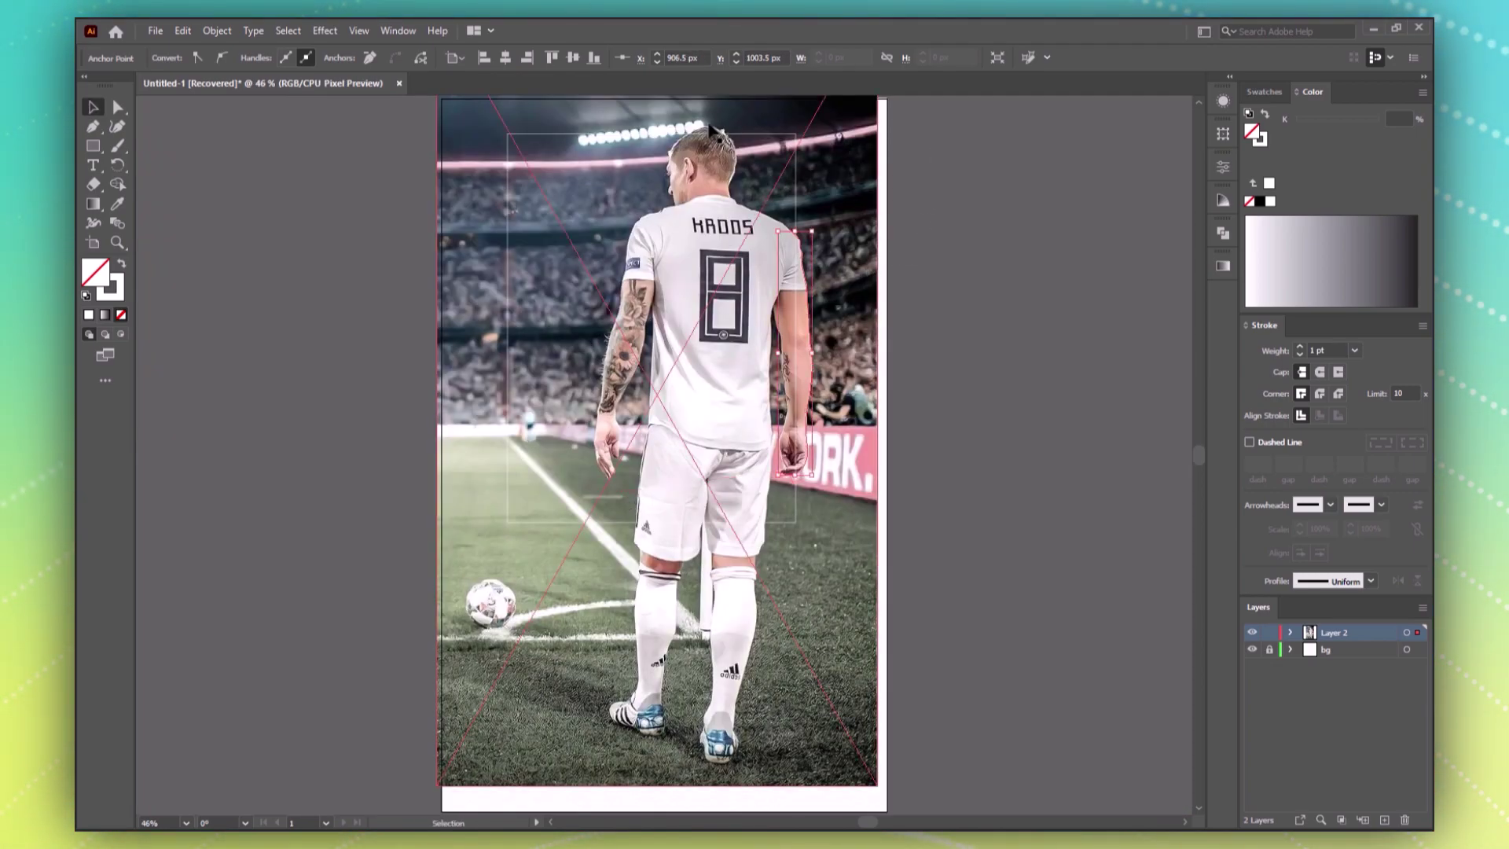
left_click(710, 127, "shift")
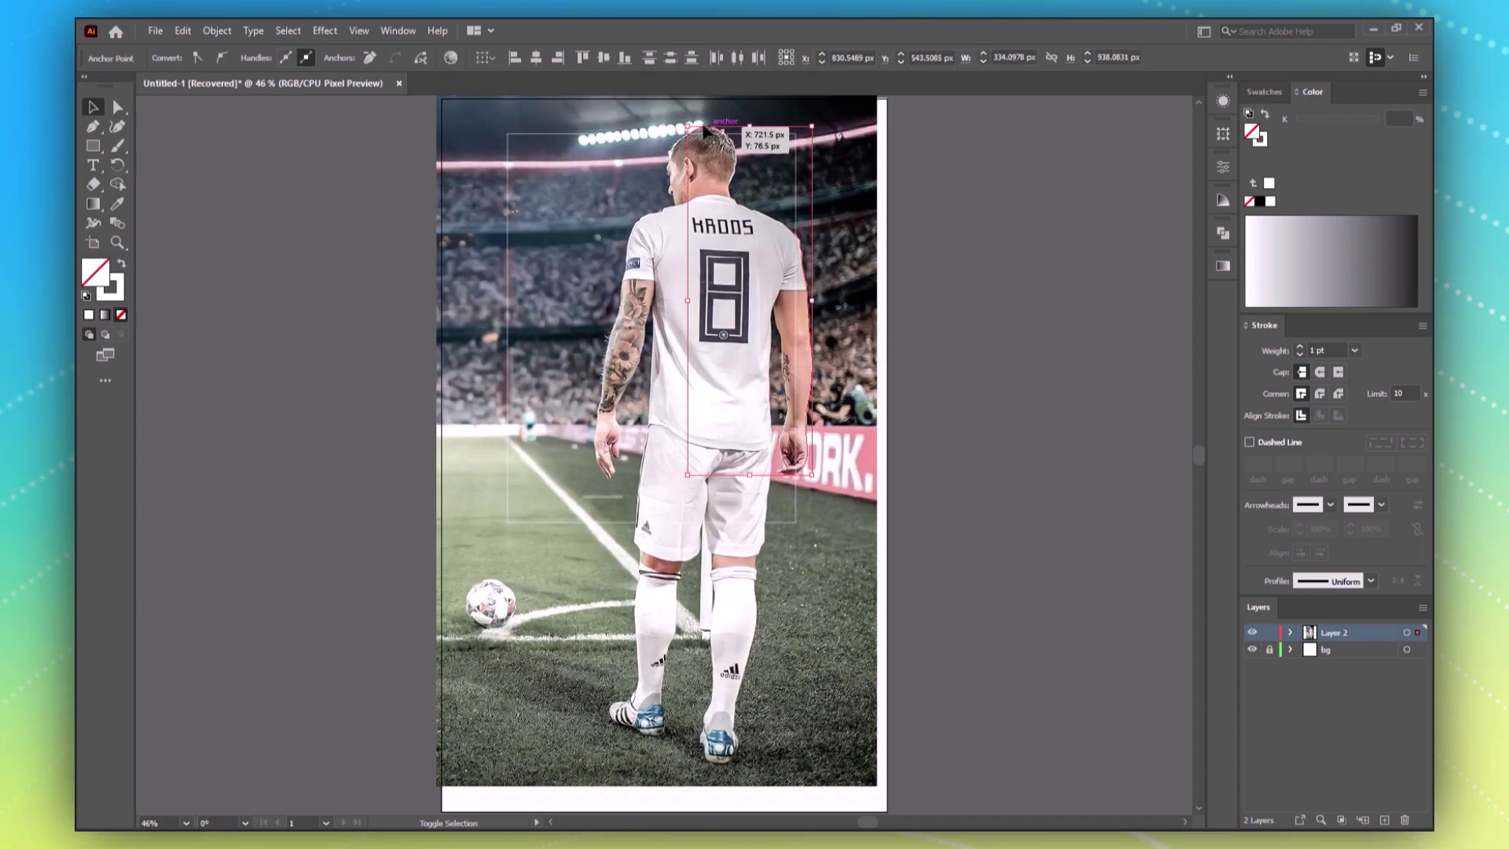
left_click(612, 133, "shift")
left_click(1222, 232)
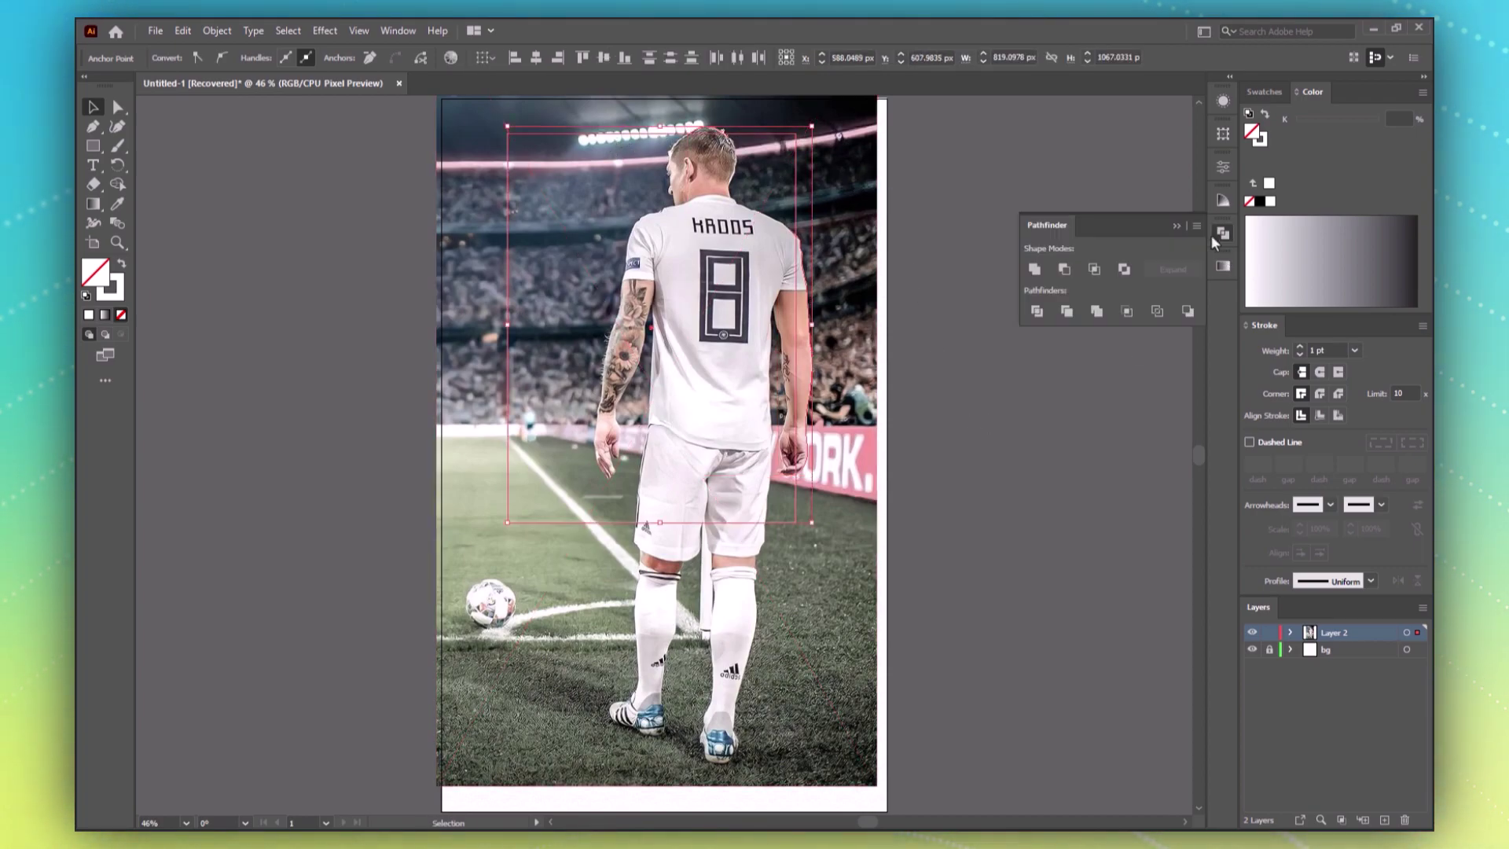
left_click(1036, 270)
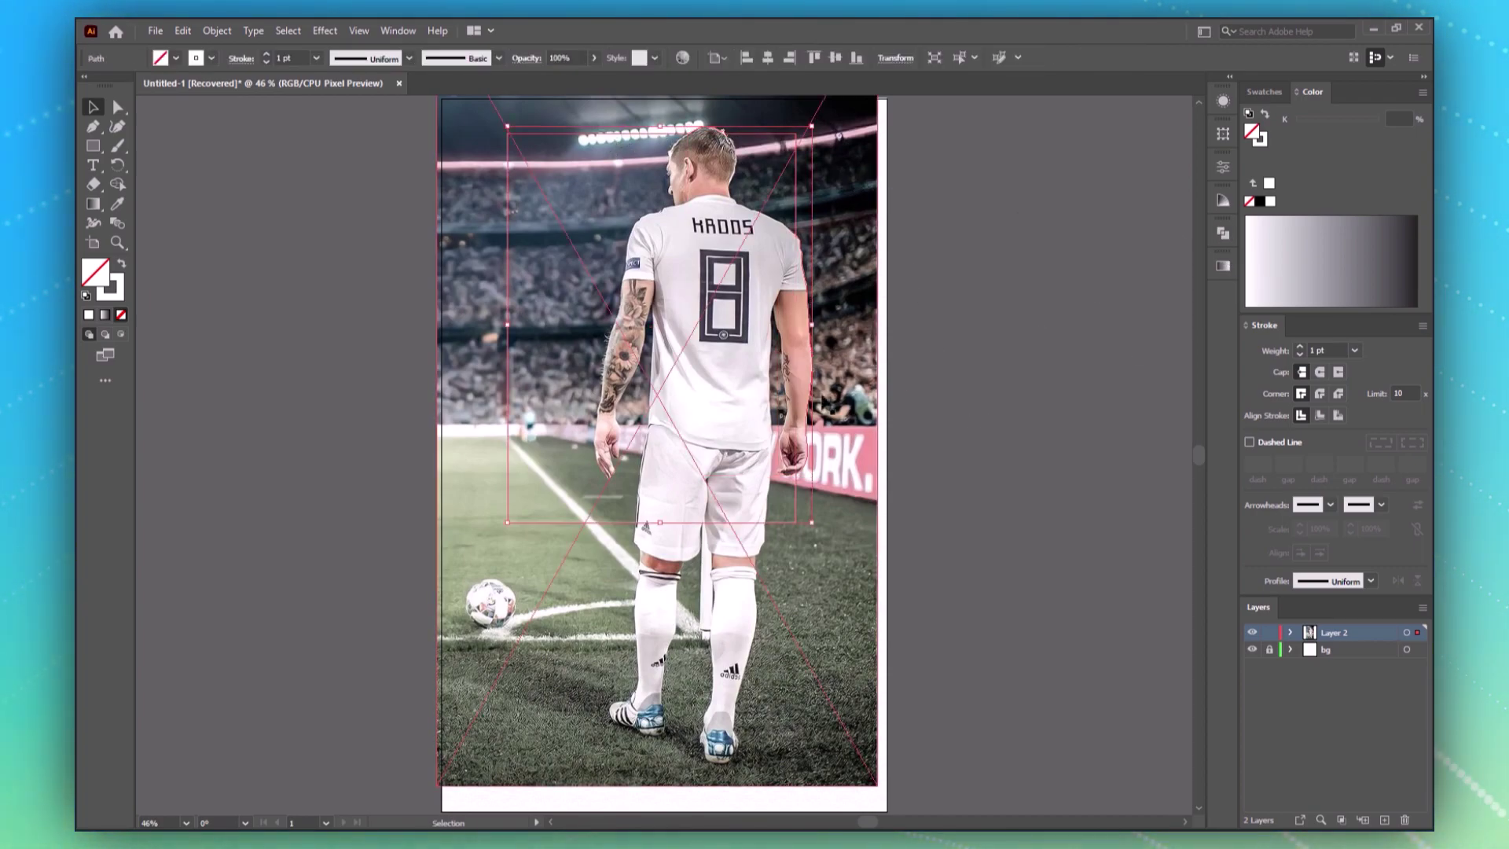
left_click(1010, 263)
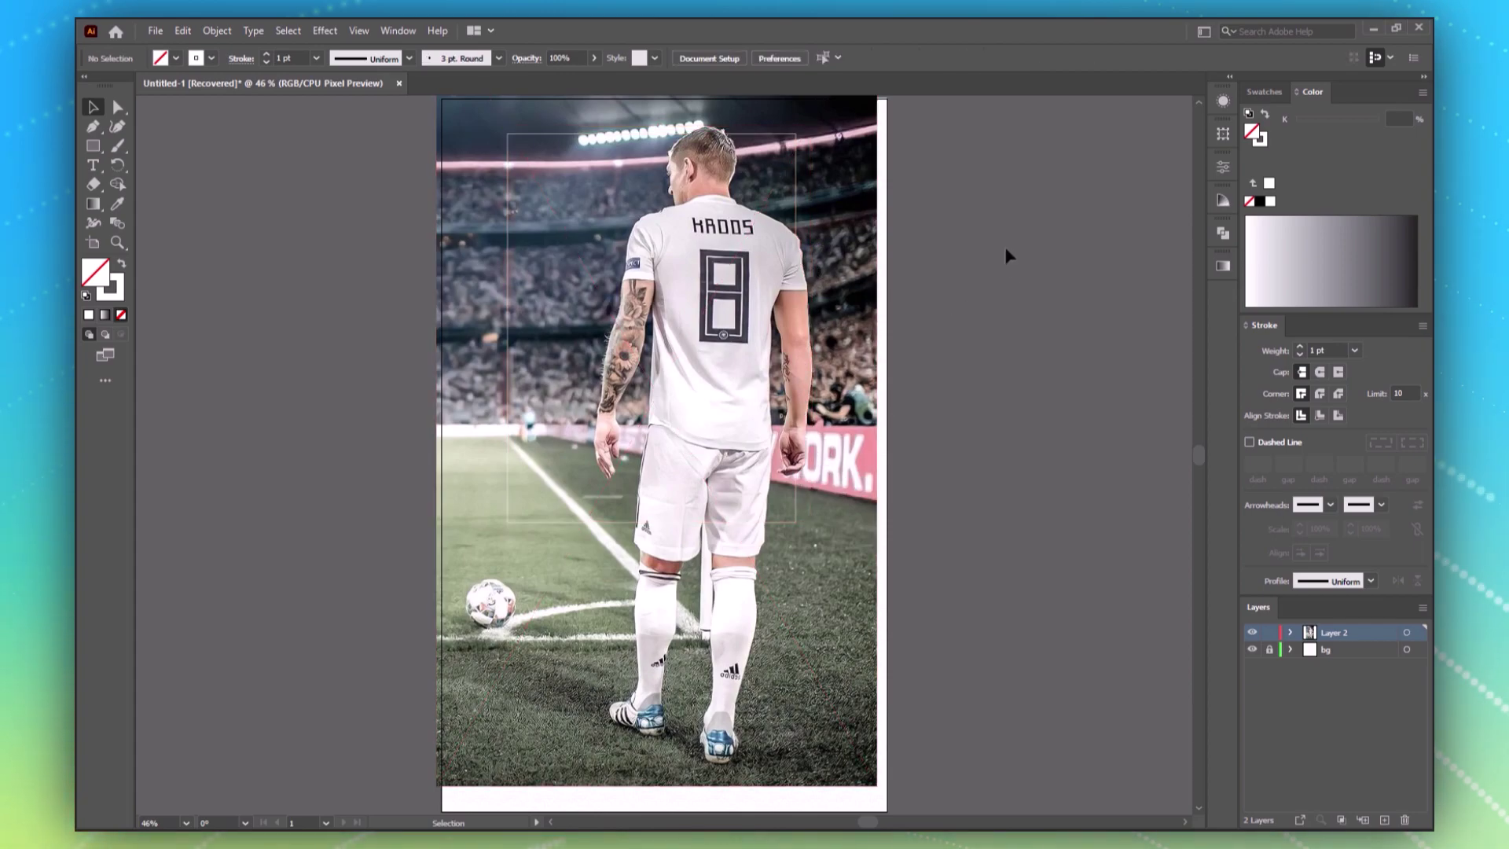
Step: Select the photo and the outline shape and make a clipping mask from them
key("ctrl+a")
left_click(217, 29)
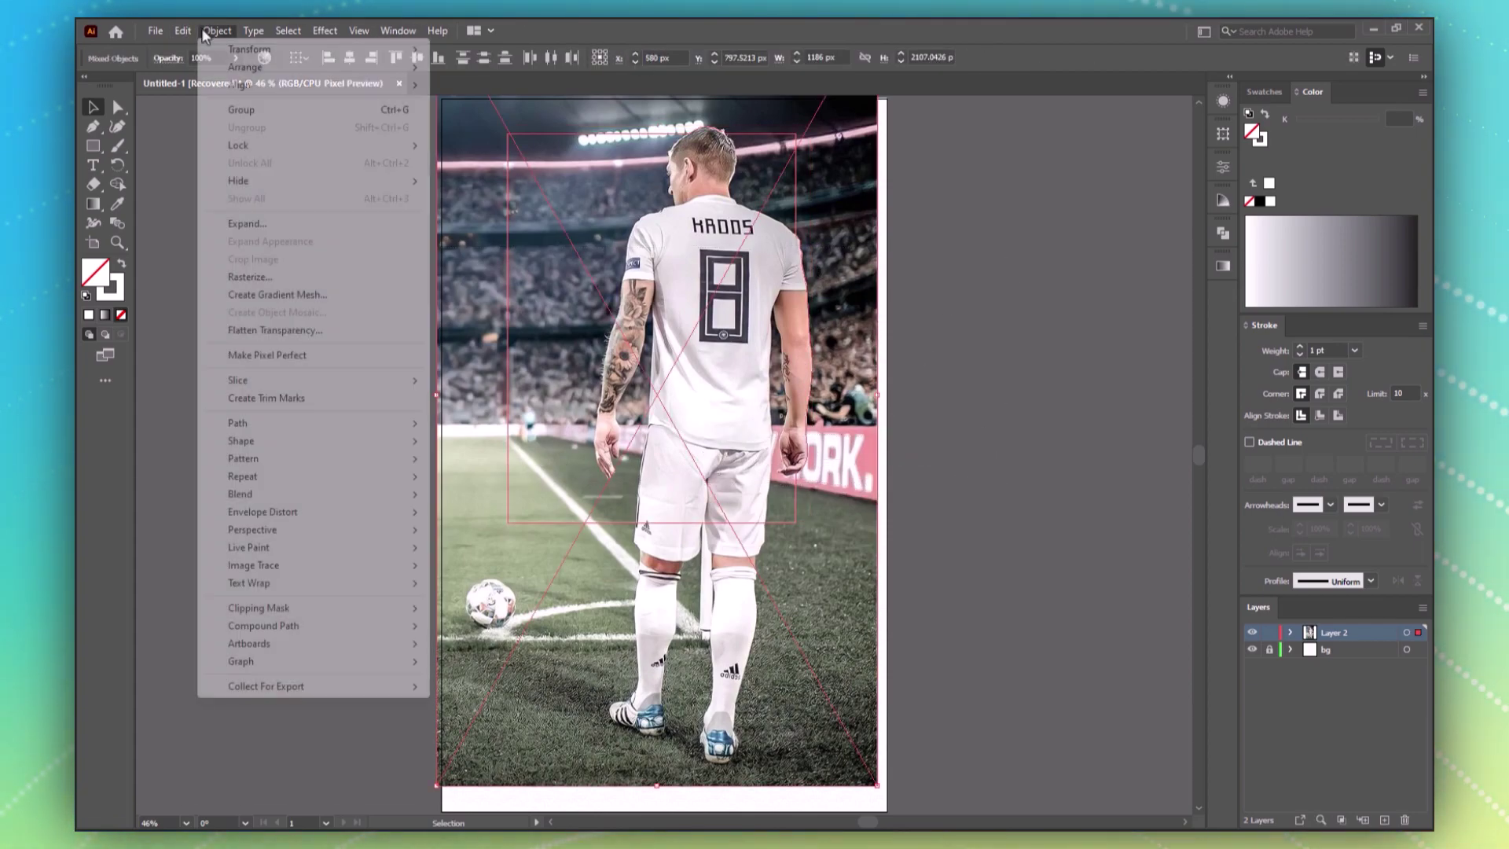
mouse_move(407, 618)
left_click(465, 609)
left_click(1056, 396)
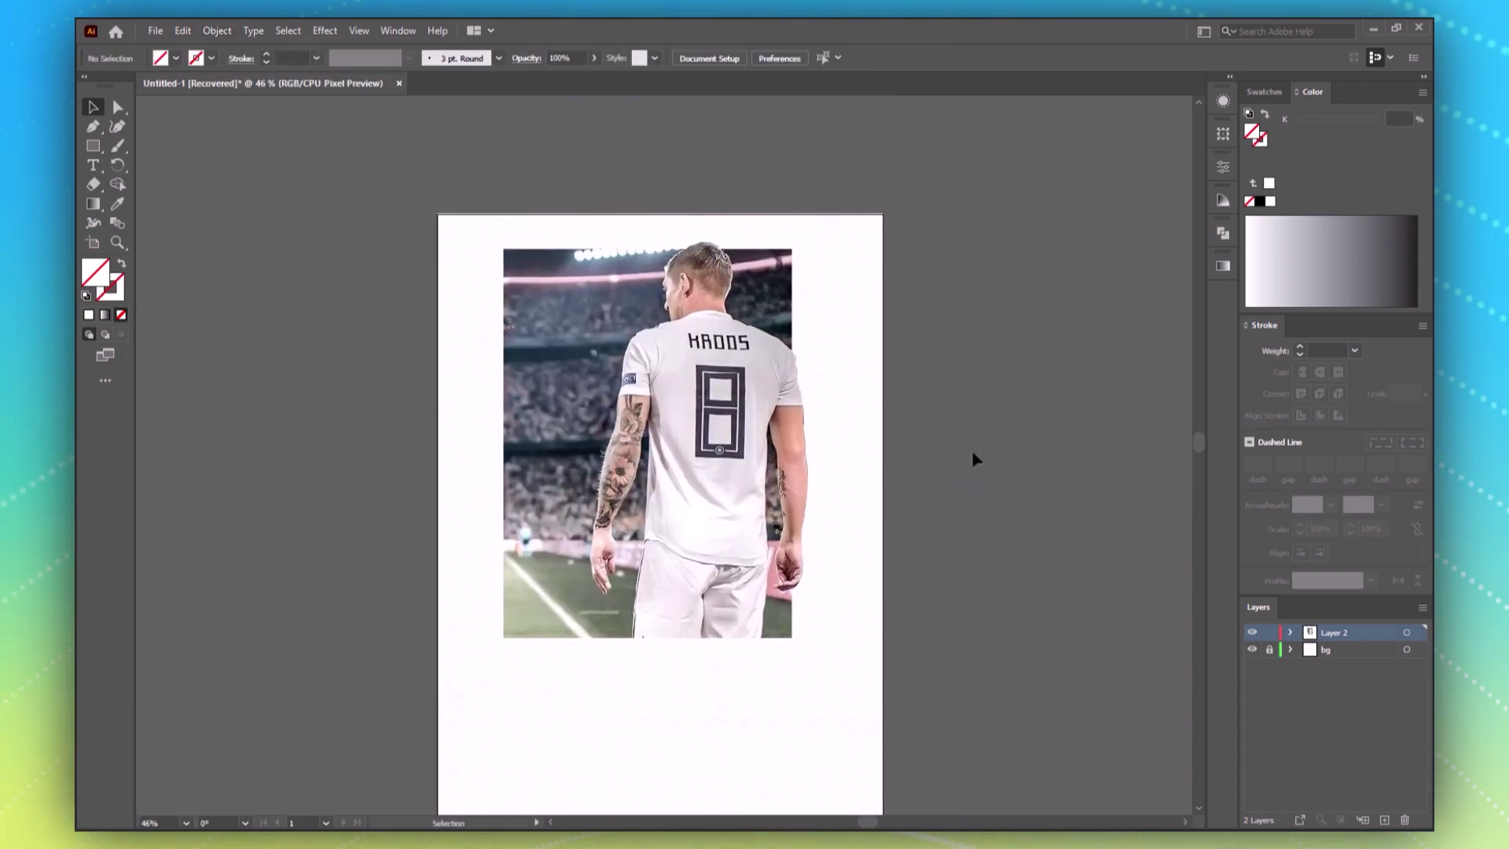
Step: Move the clipped player photo to the upper part of the artboard and enlarge it slightly
scroll(953, 337, "down", 1)
left_click(661, 330)
left_click(661, 330)
left_click_drag(677, 329, 691, 384)
key("shift+Up")
key("shift+Up")
key("shift+Up")
key("shift+Up")
key("shift+Up")
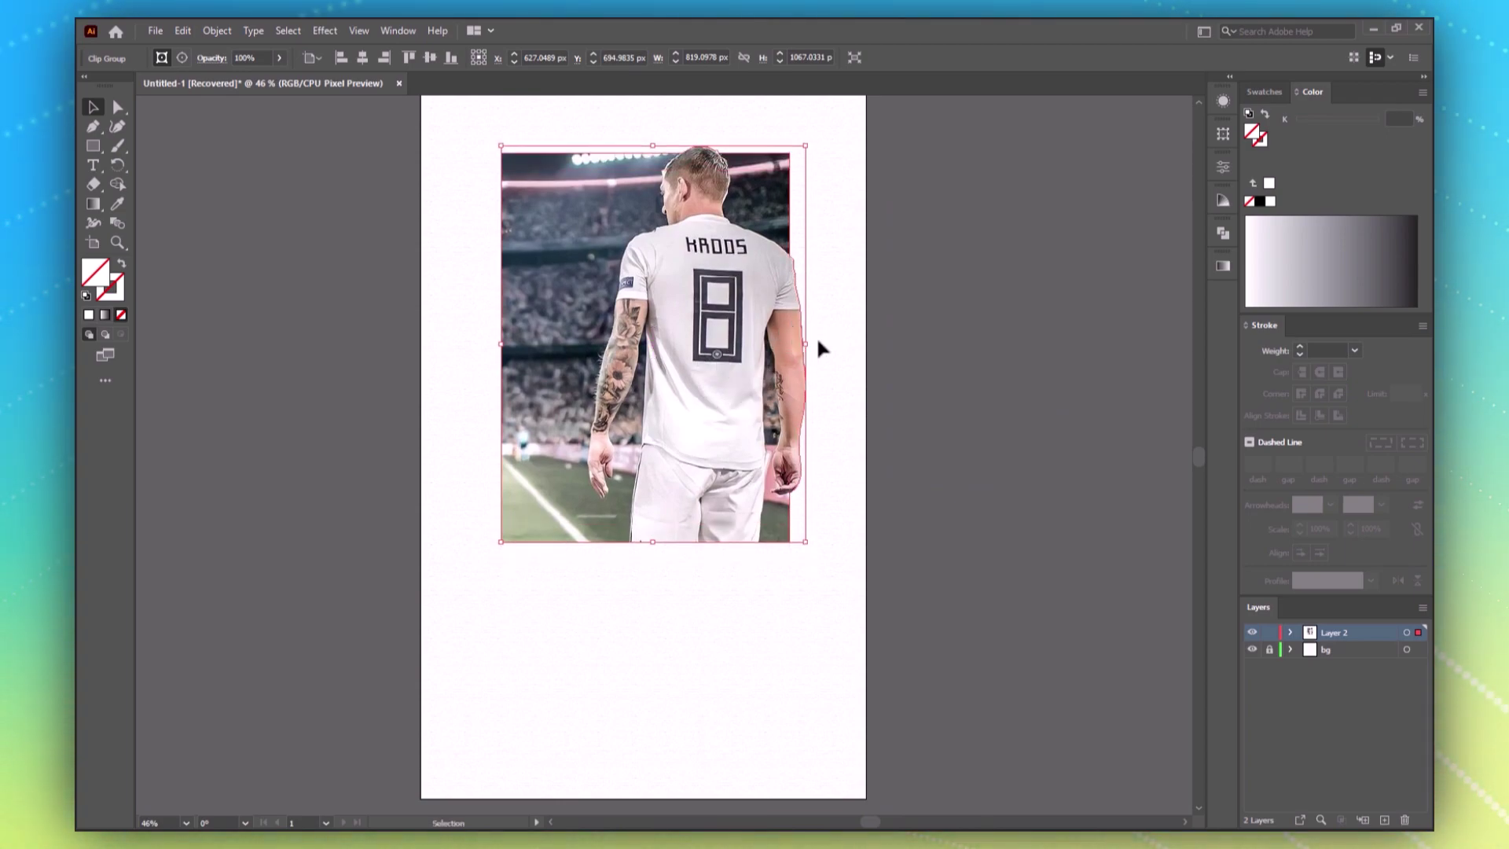
left_click_drag(806, 345, 814, 344)
left_click(1128, 504)
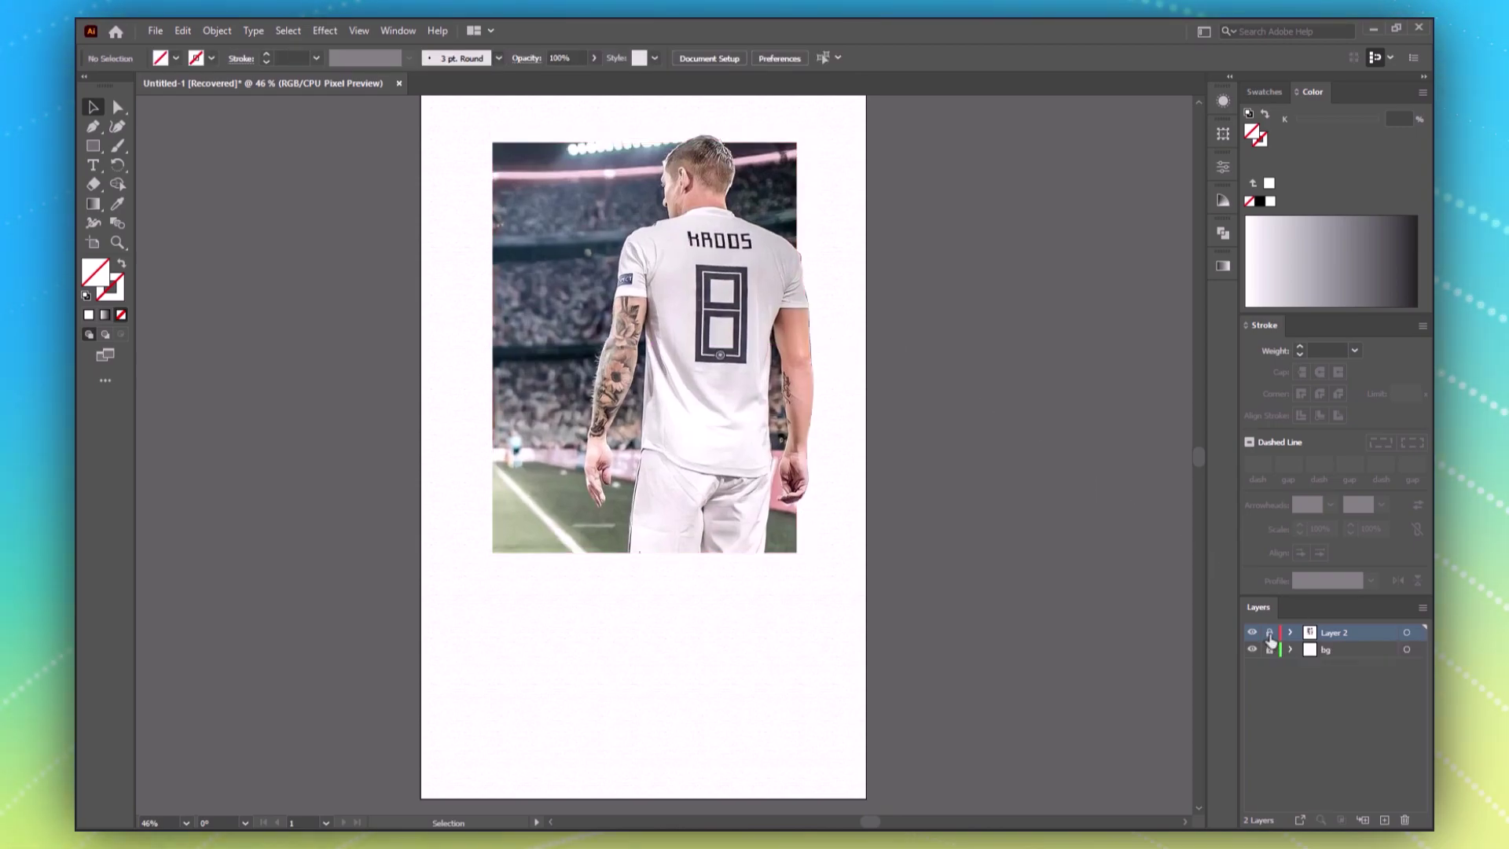
Step: Expand Layer 2 and lock the clip group inside it
left_click(1288, 633)
left_click(1310, 649)
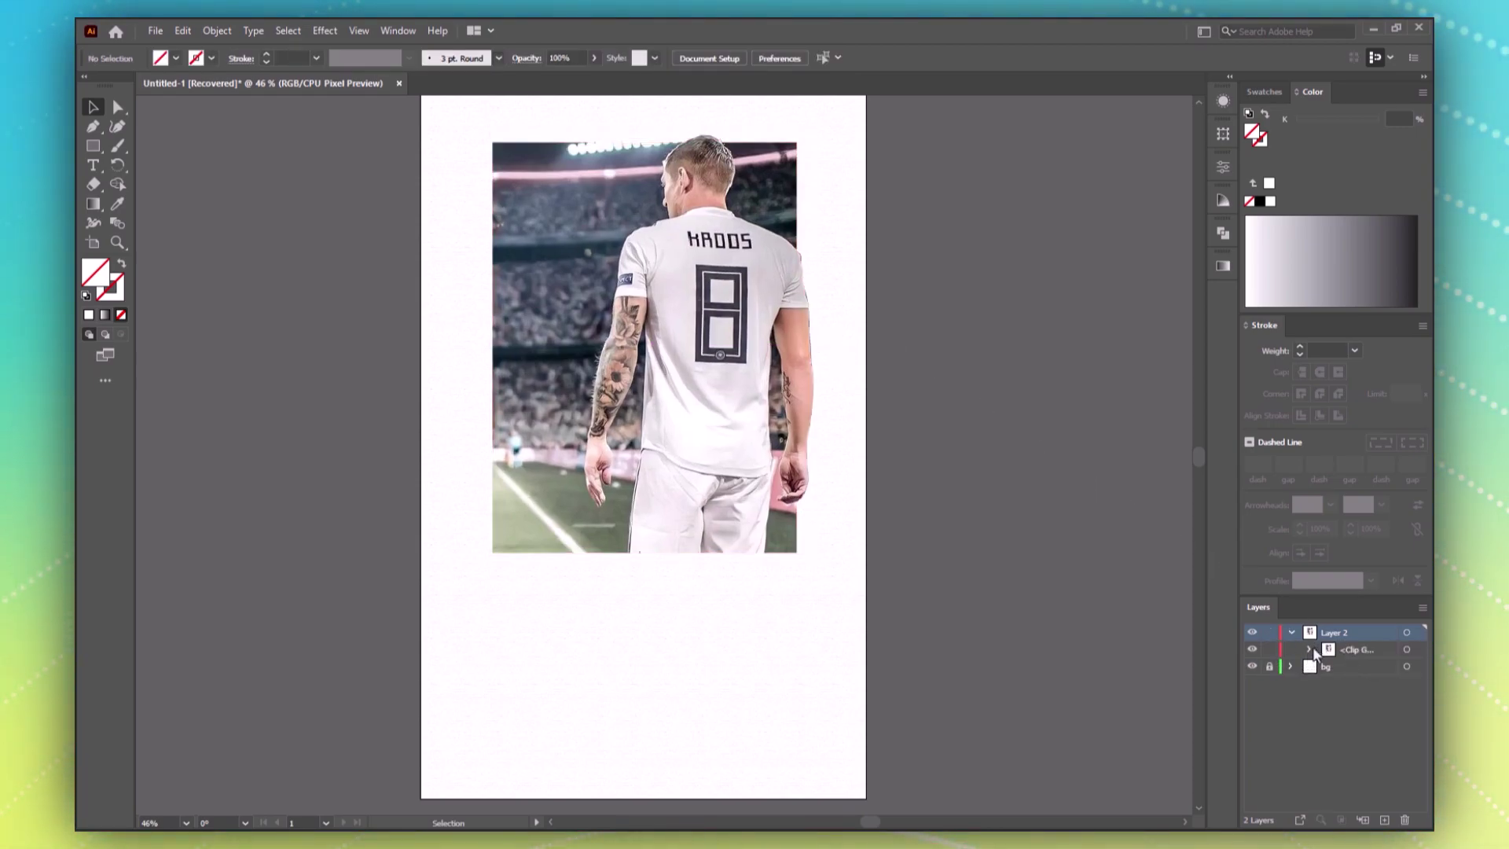
left_click(1310, 649)
left_click(1269, 649)
Step: Try to set the default fill to a solid blue with the colour picker
left_click(1342, 264)
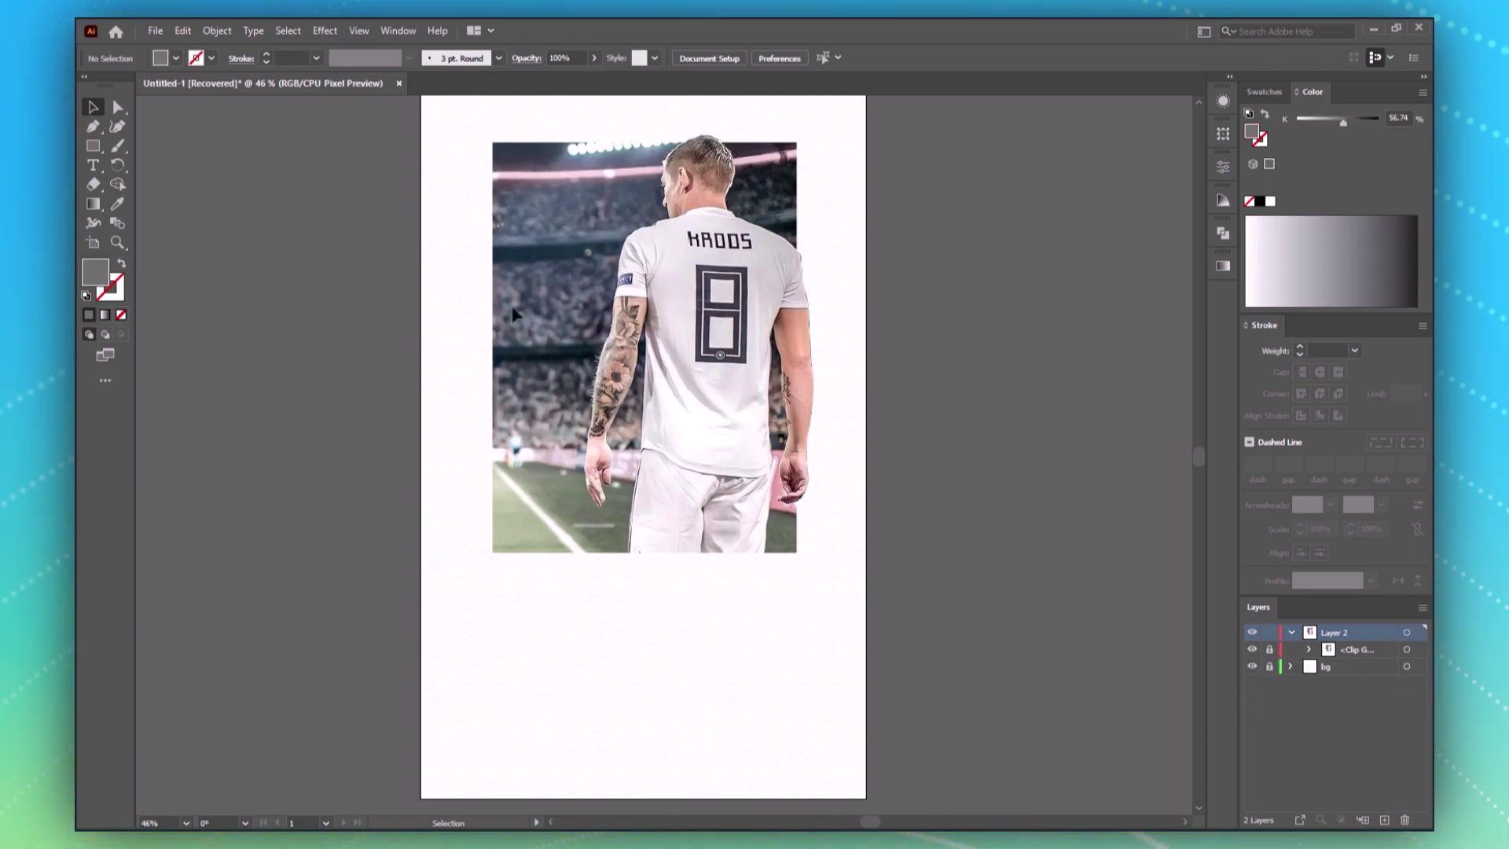
left_click(105, 315)
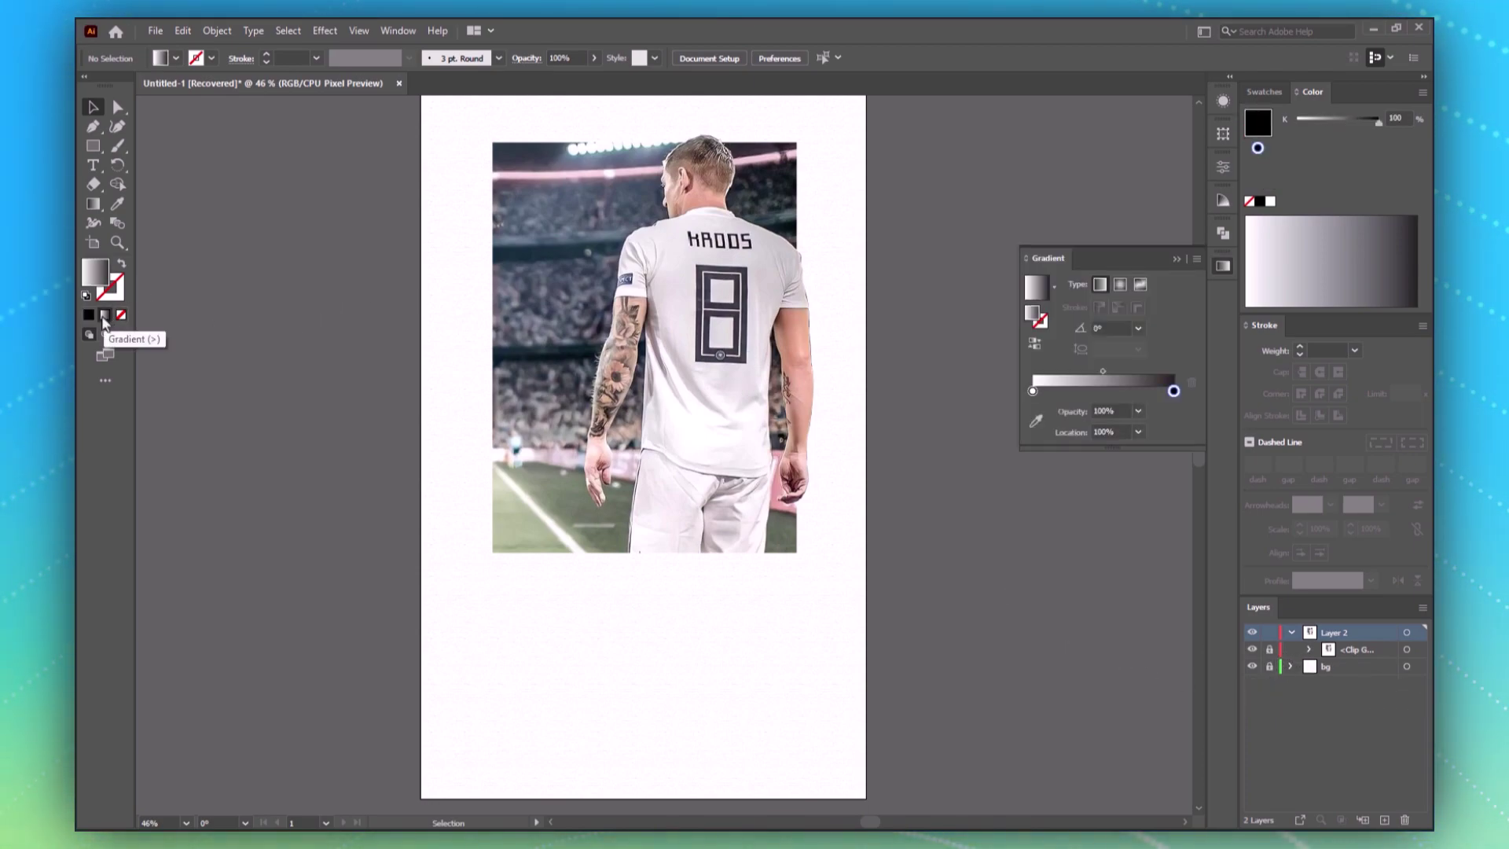
left_click(88, 317)
double_click(95, 275)
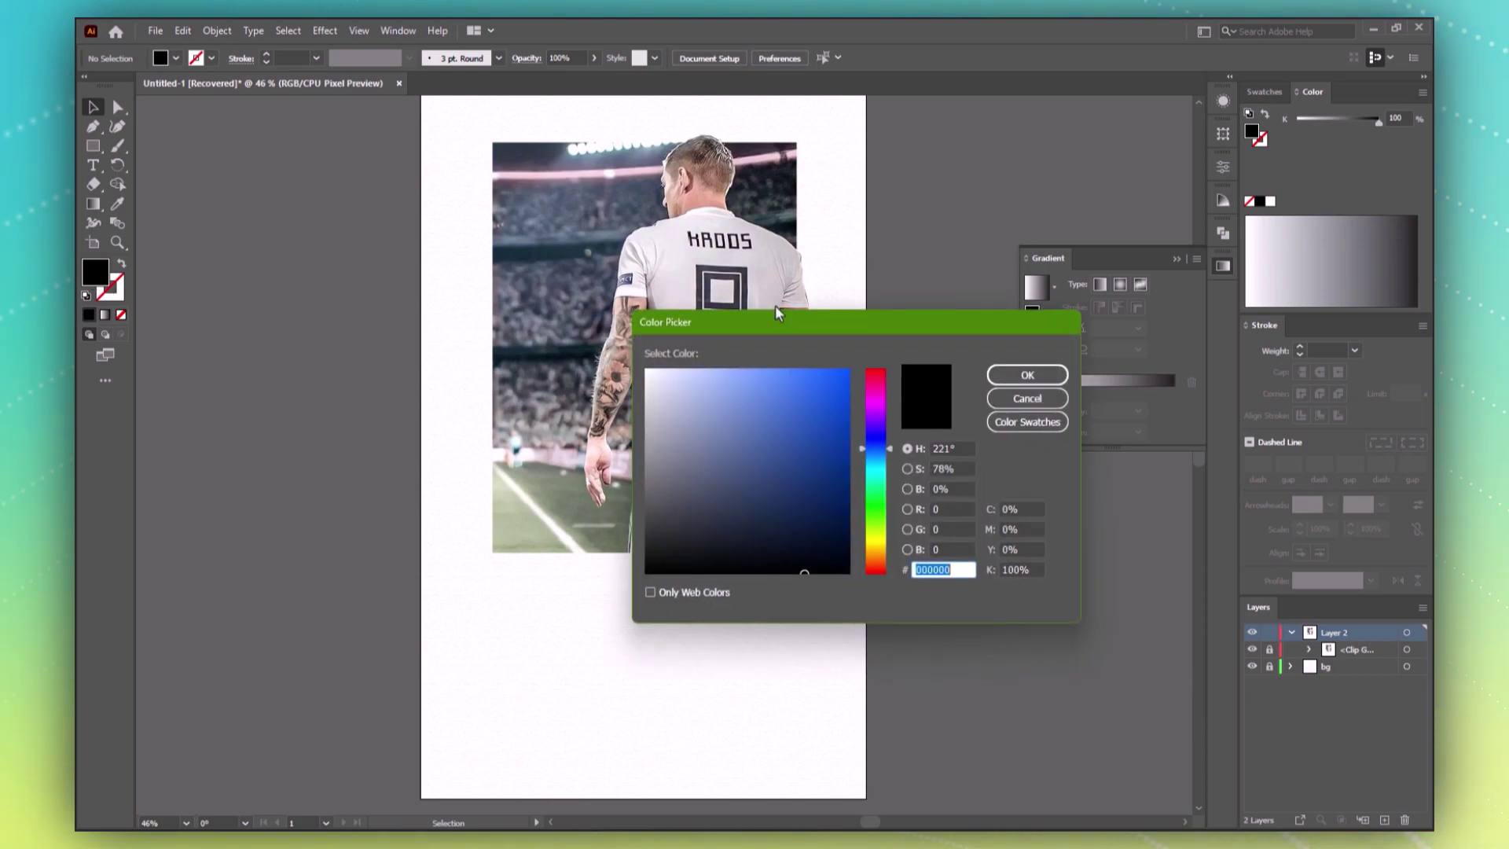
left_click(765, 381)
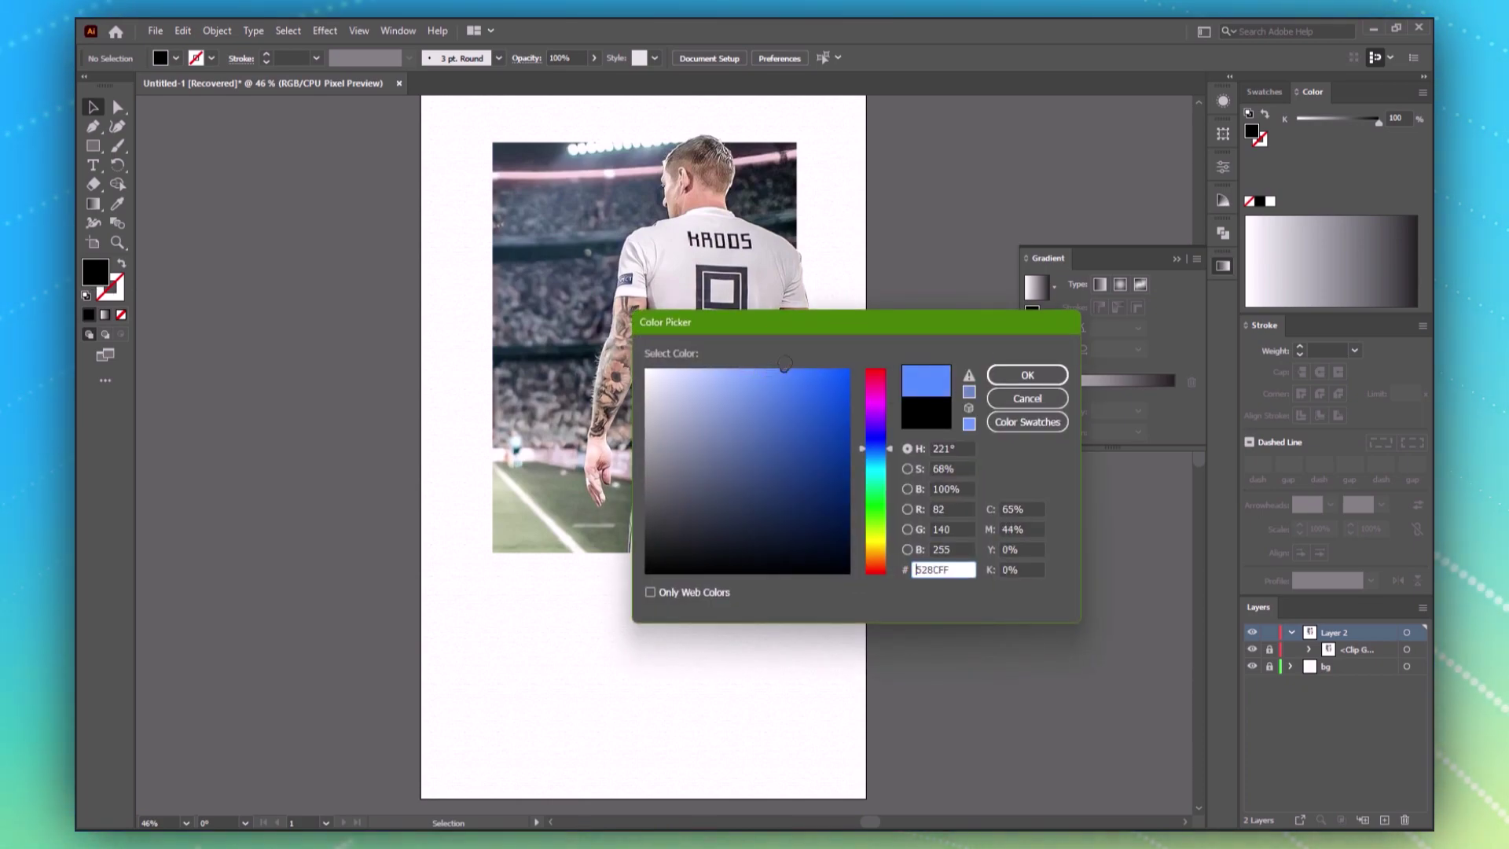
left_click(1026, 377)
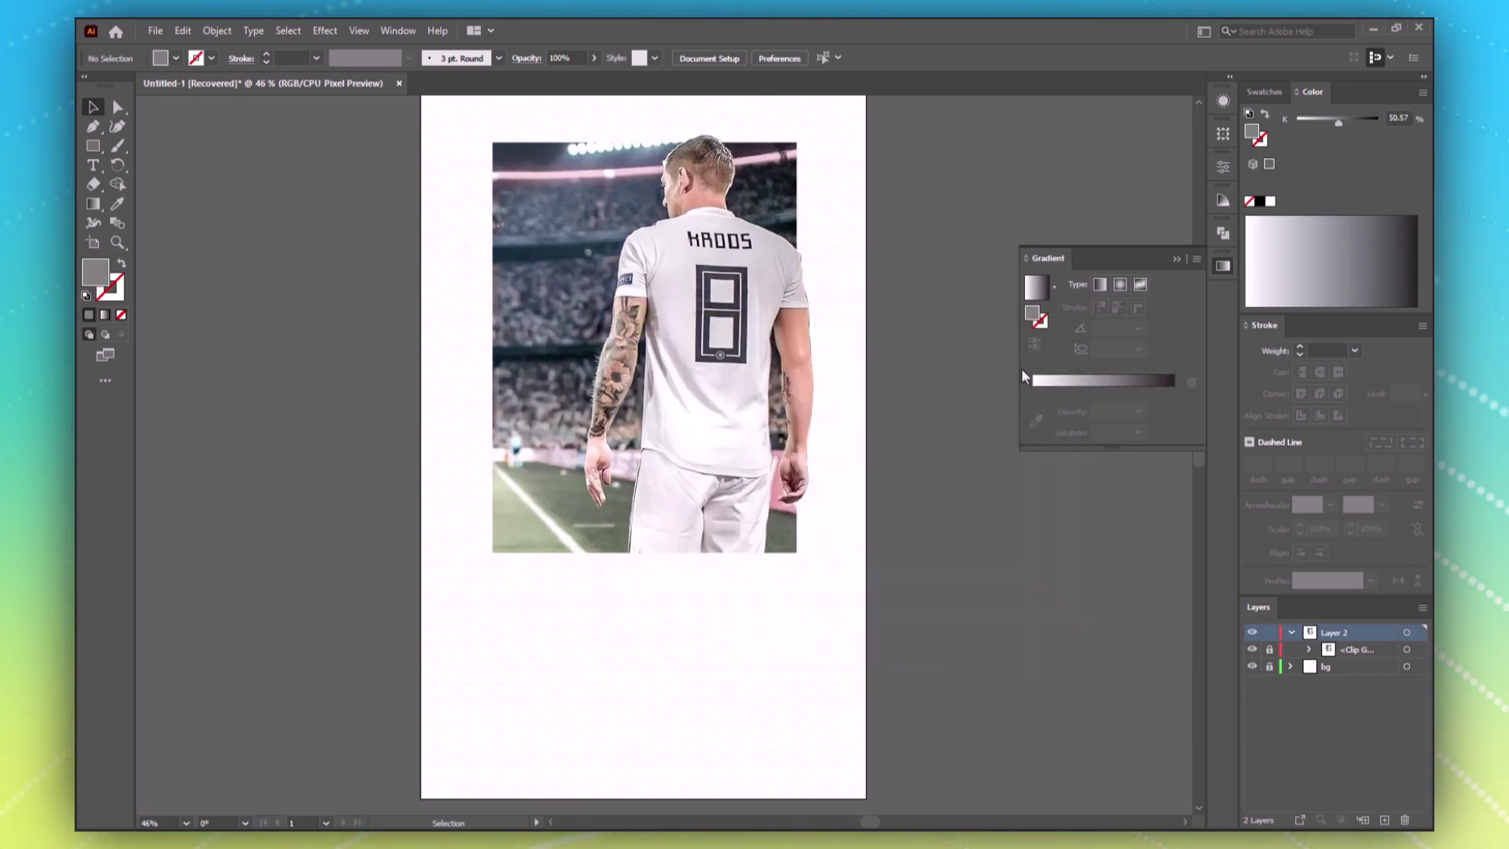
Step: Set the stroke colour to blue 226CFF, swap it to the fill and leave the stroke at none
double_click(122, 298)
left_click(821, 367)
left_click(1030, 376)
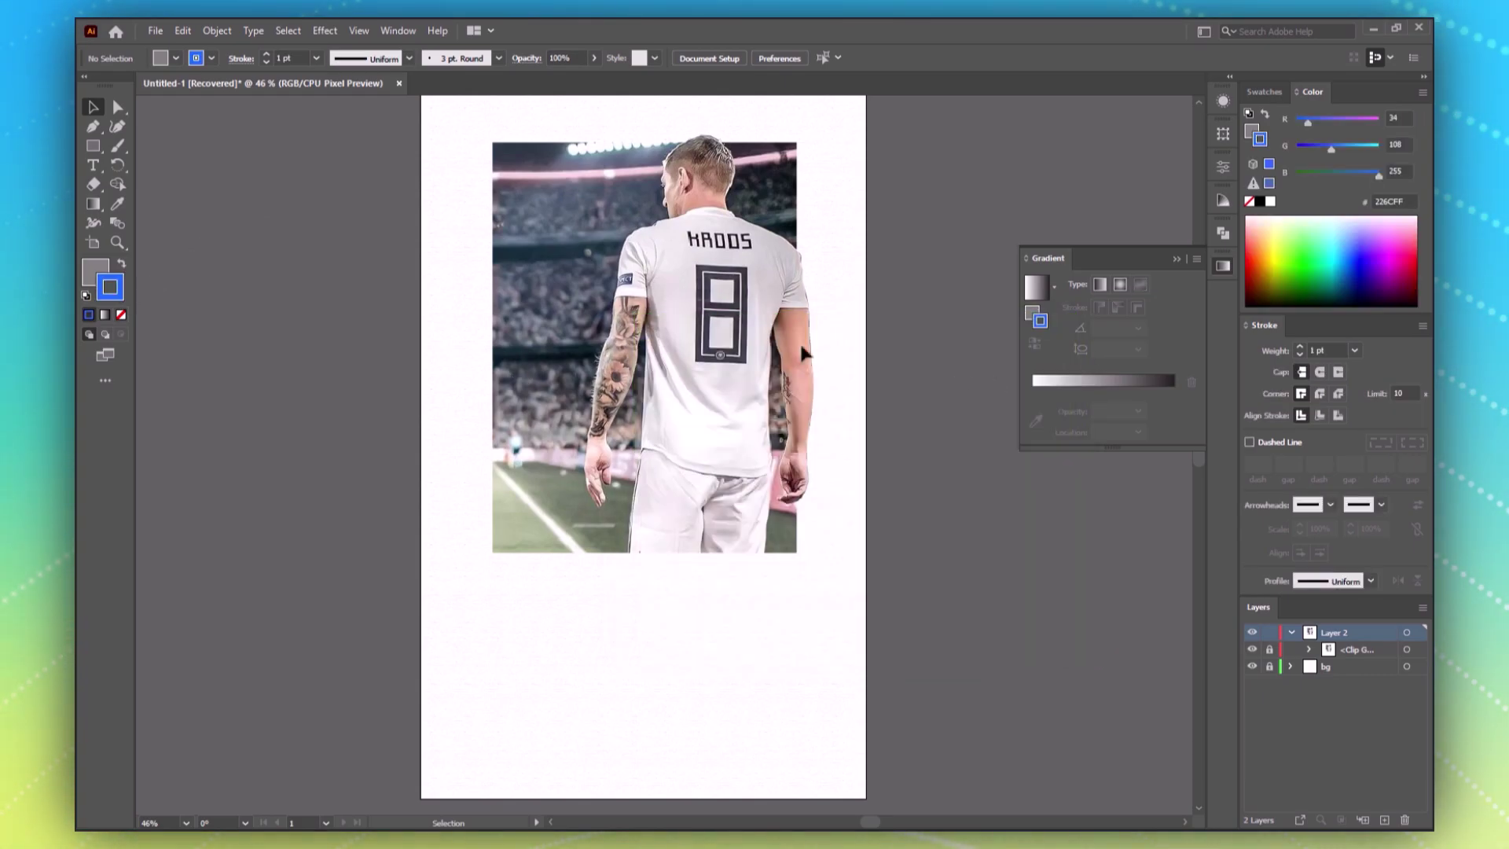
left_click(124, 267)
left_click(118, 315)
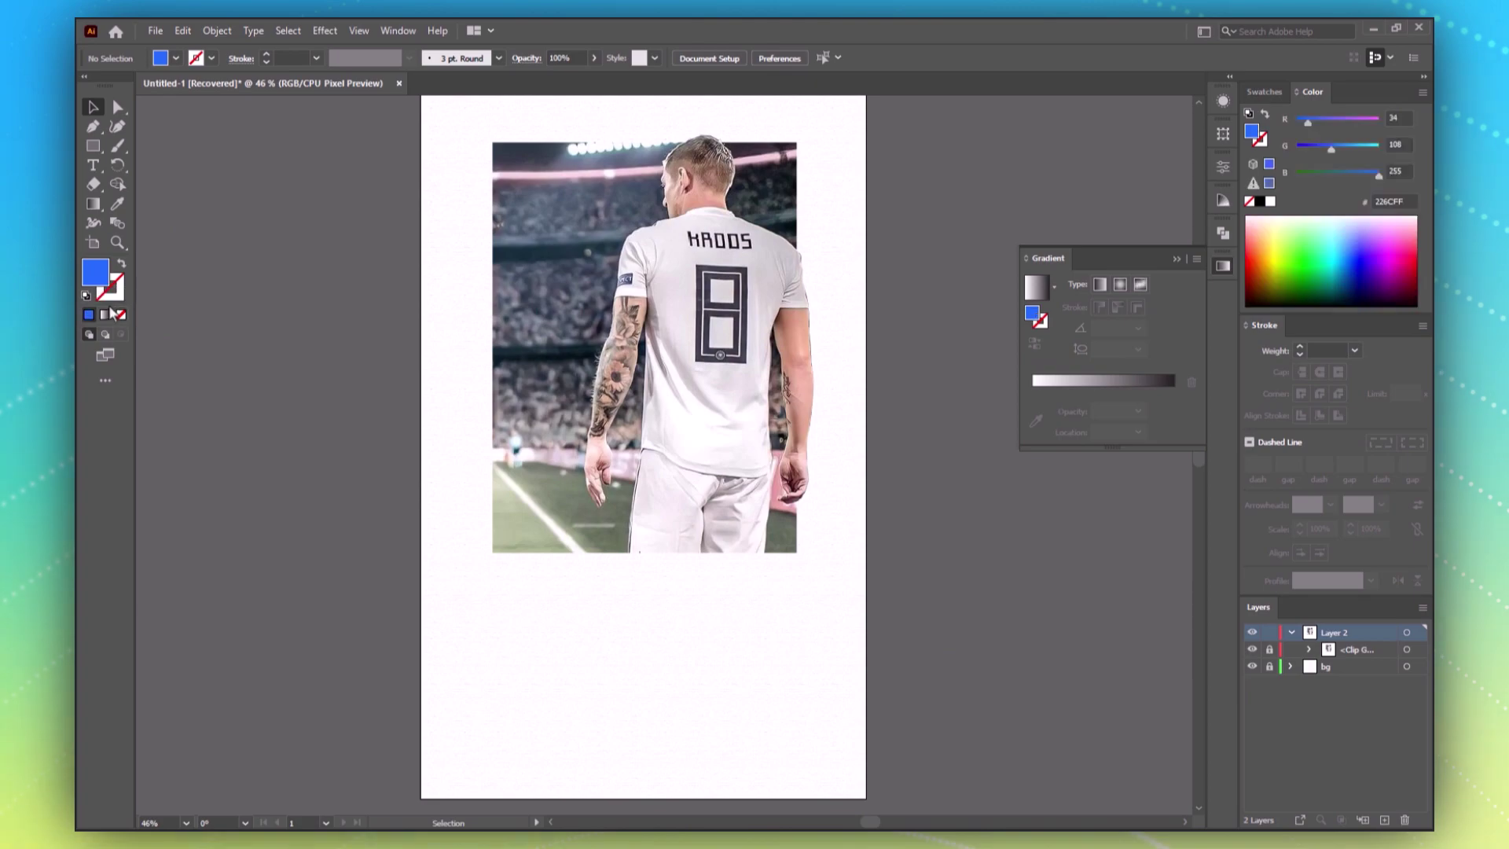
left_click(1174, 259)
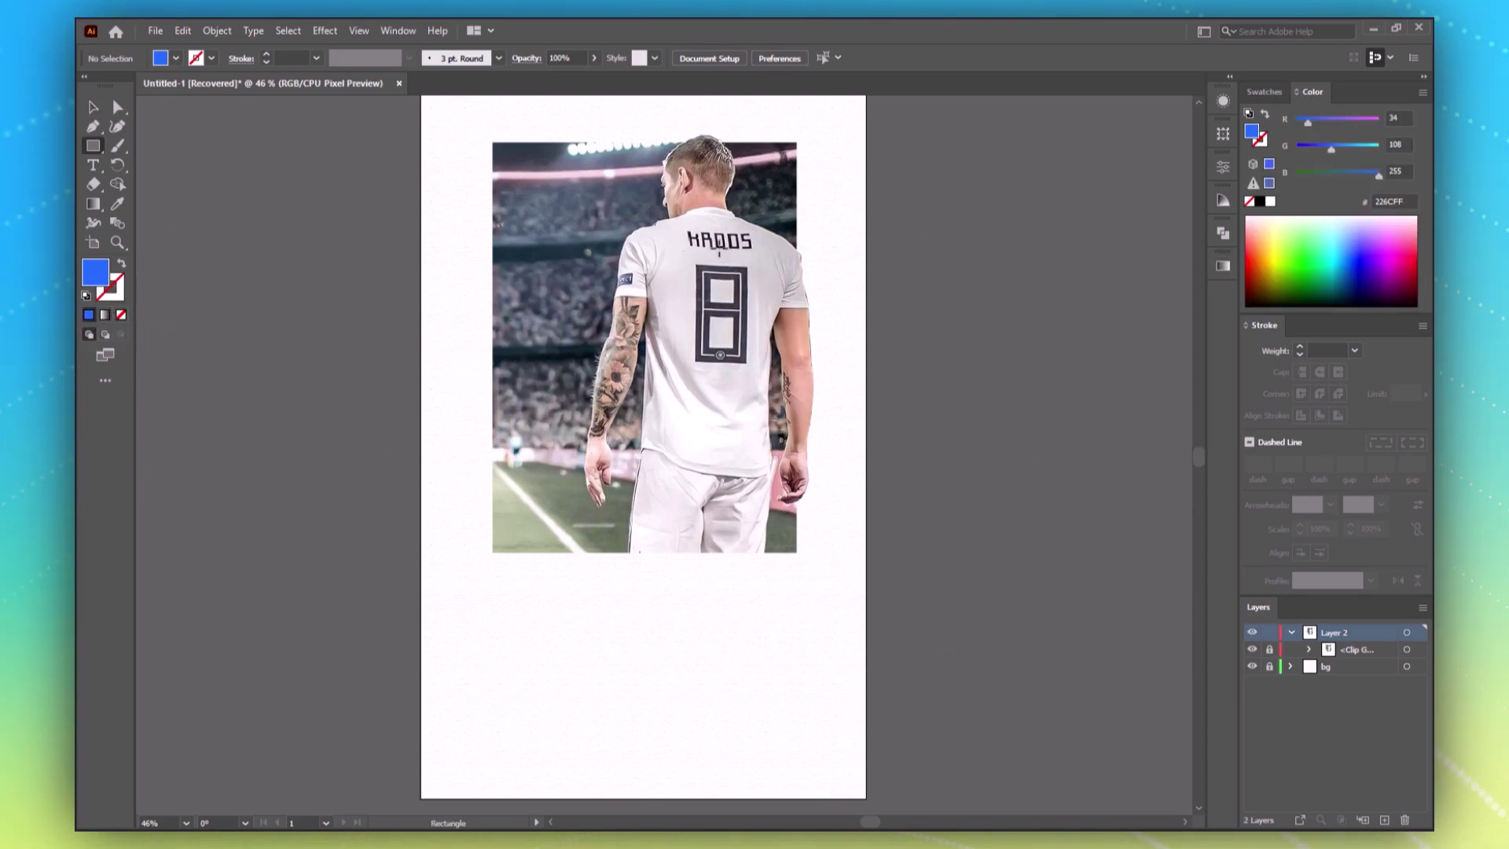
Step: Draw a vertical blue bar of 52 x 1289 px over the player, duplicate it alongside, and paste another copy in front of the duplicate
left_click_drag(704, 235, 683, 715)
key("v")
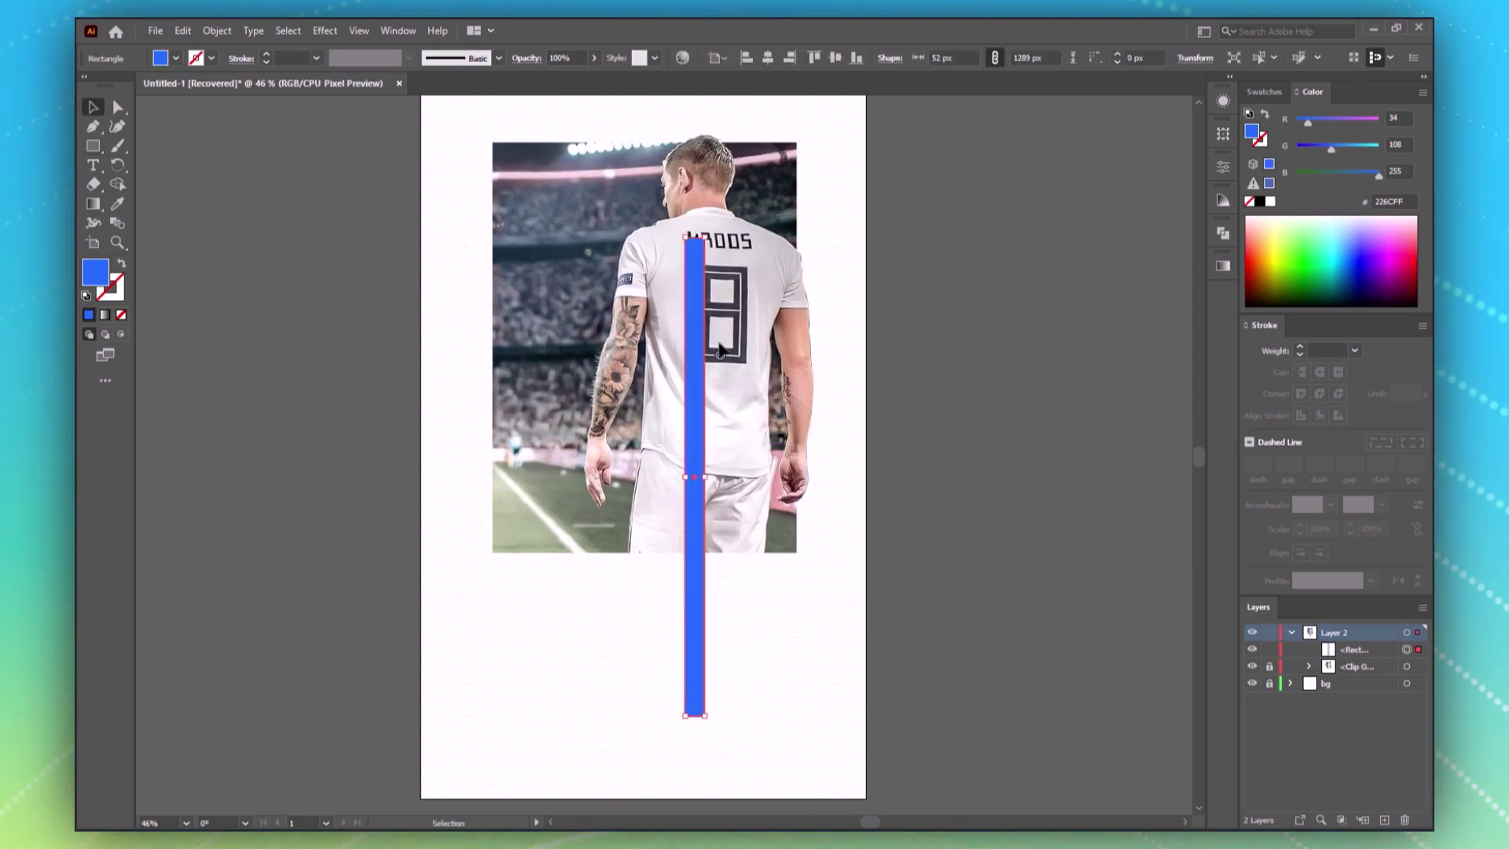
left_click_drag(696, 481, 748, 473)
key("ctrl+c")
key("ctrl+f")
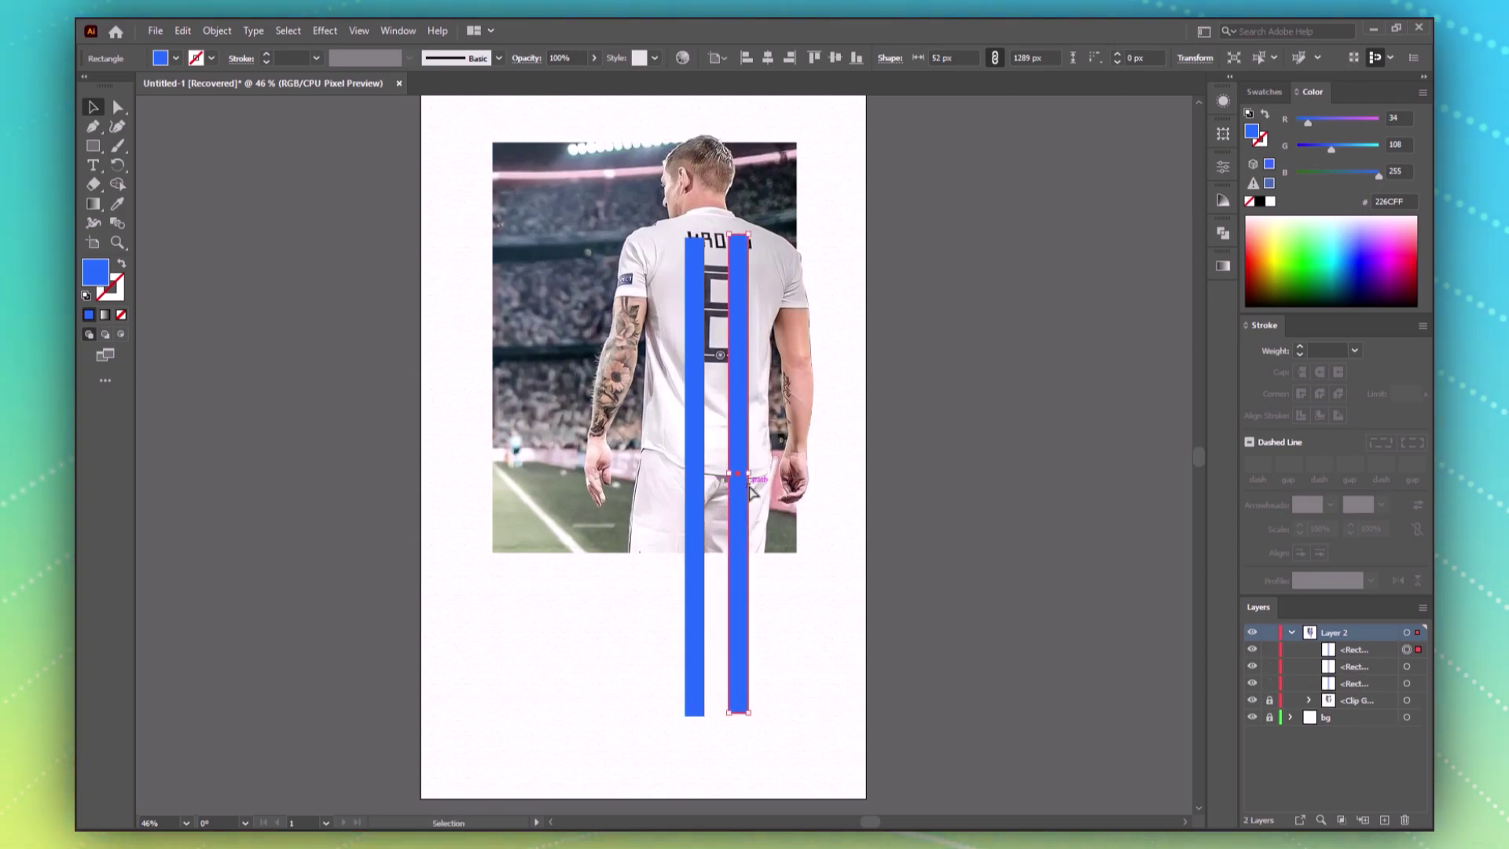
Step: Set the selected bar's fill to light grey D8D8D8
double_click(98, 272)
left_click(646, 399)
left_click(1060, 383)
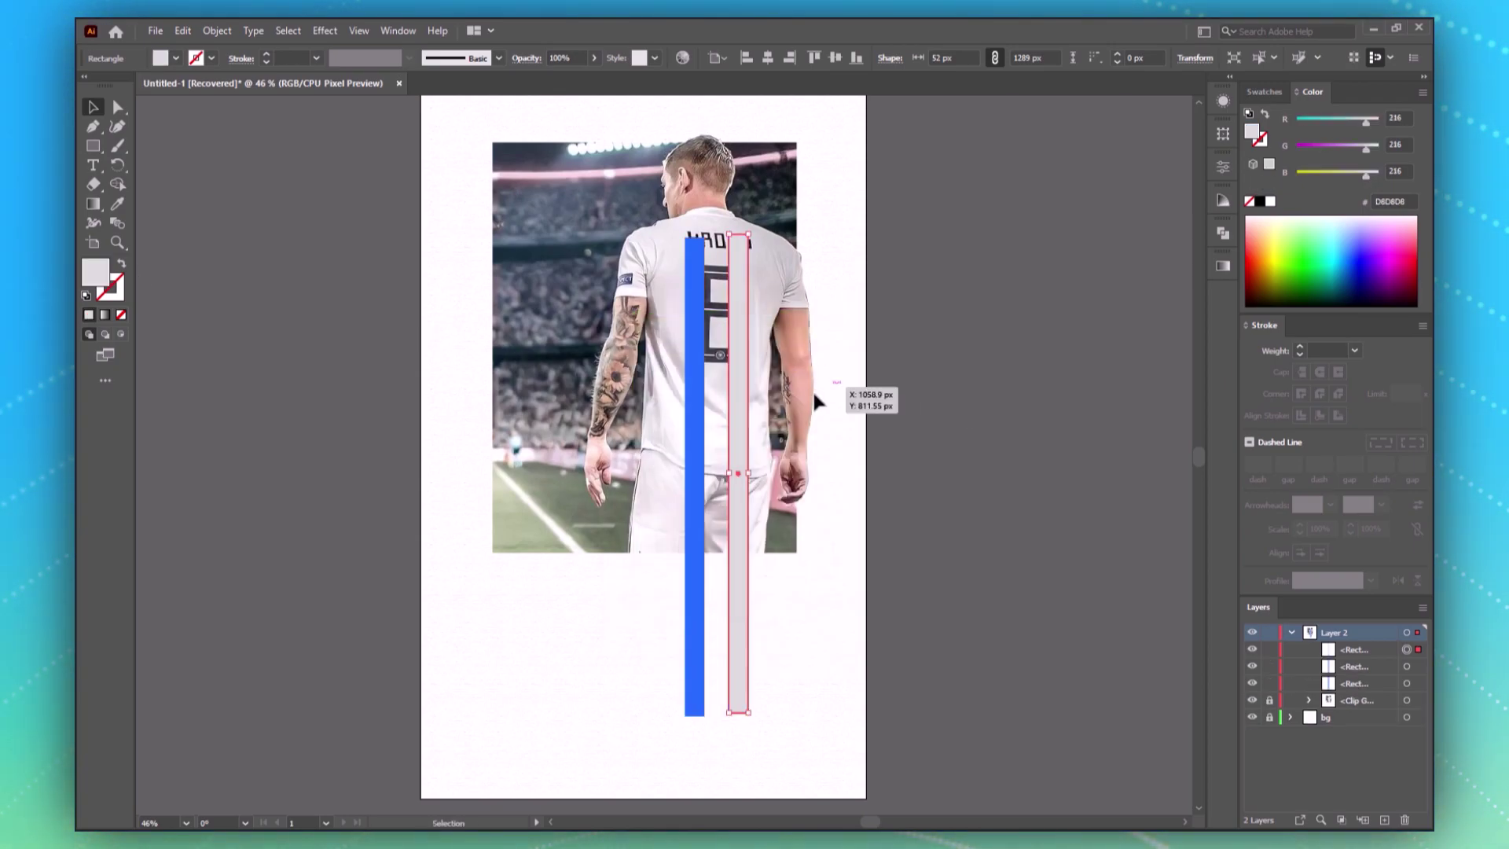
Step: Narrow the light grey bar into a thin centre stripe and set the fill of the bar behind it to 1E1E1E
left_click_drag(748, 473, 742, 476)
left_click(962, 424)
left_click(748, 478)
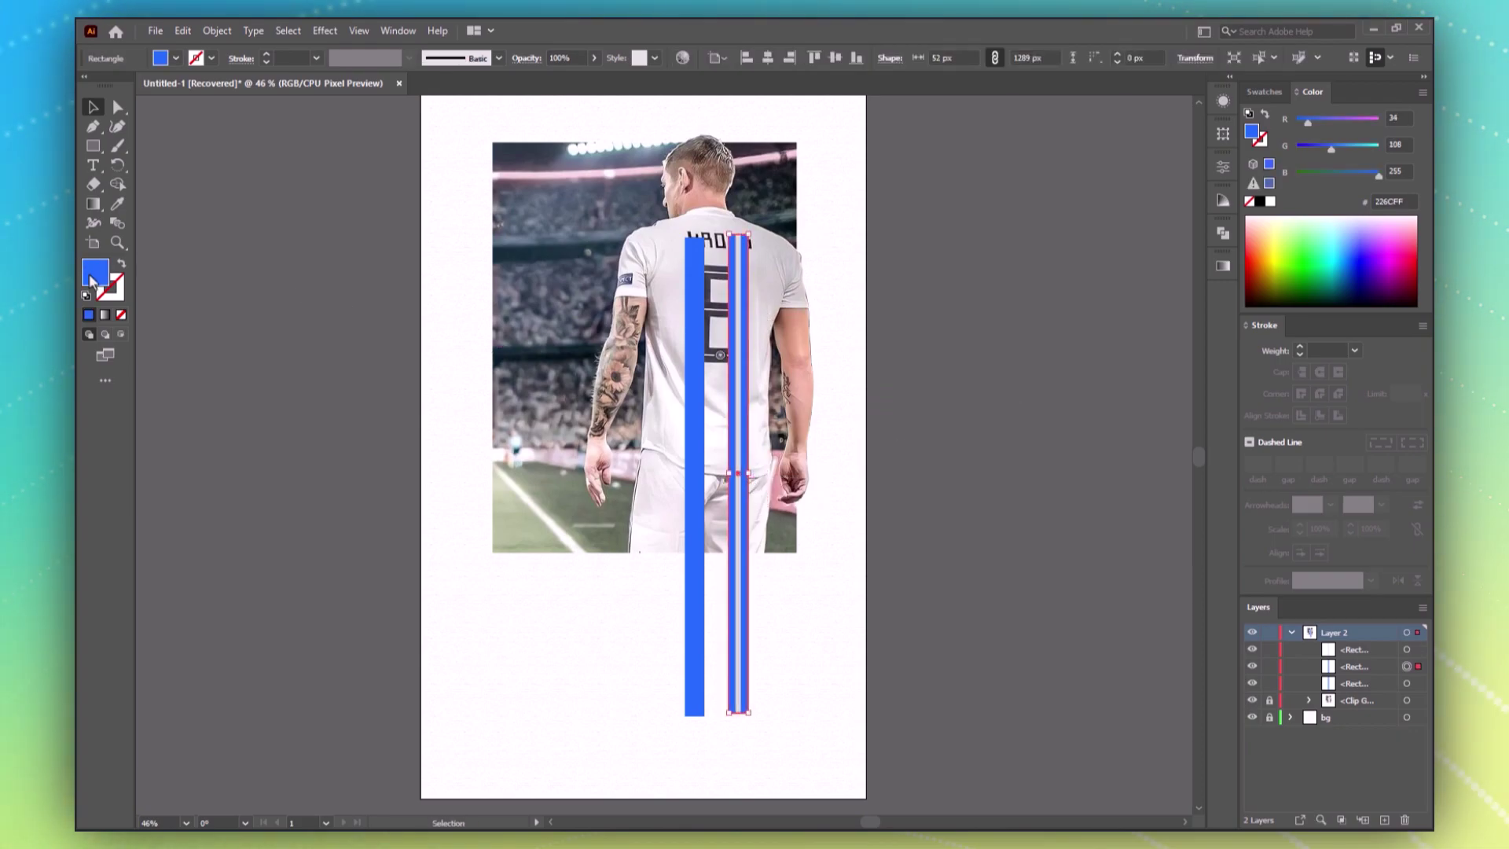
double_click(93, 279)
type("1E1E1E")
key("Return")
Step: Align the three bars at the same height and nudge the blue bar slightly closer to the black one
key("ctrl+a")
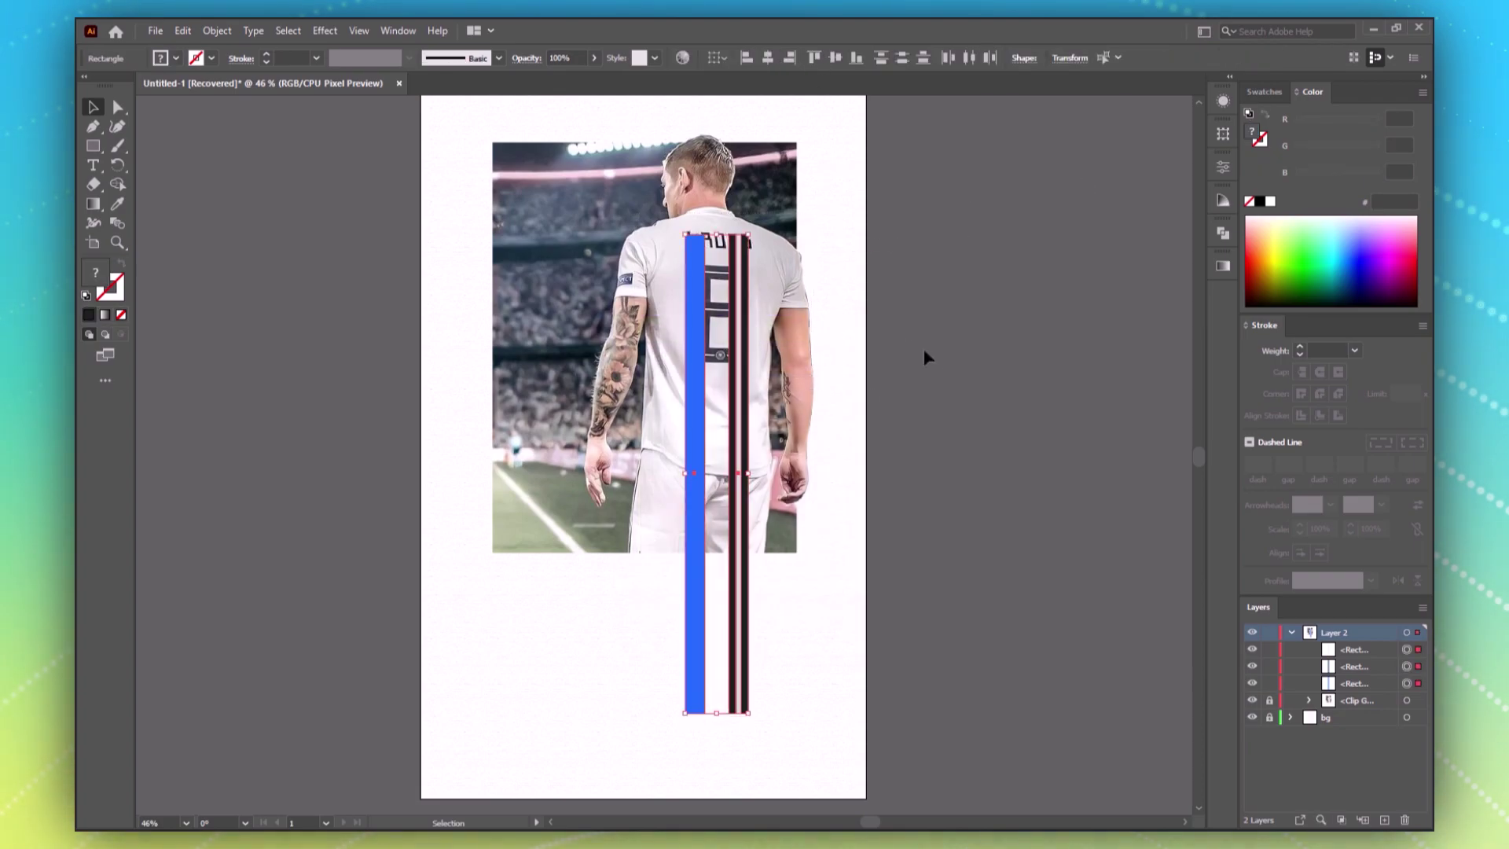
left_click(919, 350)
left_click(698, 464)
key("Right")
key("Right")
key("Right")
key("Right")
key("Right")
key("Right")
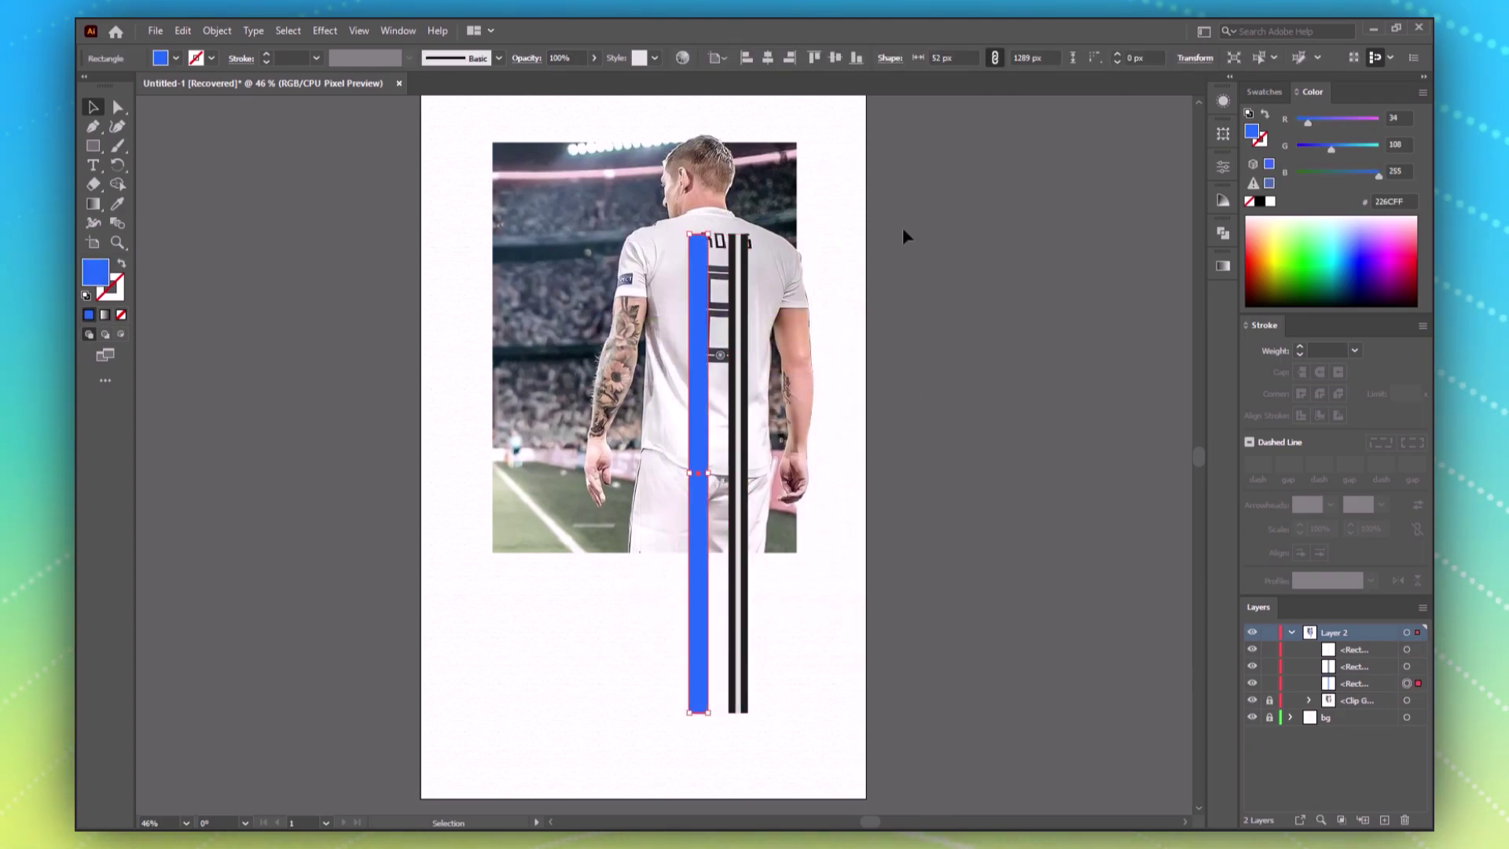
Step: Rotate all the bars together into a rising diagonal and place them across the player's waist
key("ctrl+a")
left_click_drag(754, 228, 914, 369)
left_click_drag(761, 433, 728, 422)
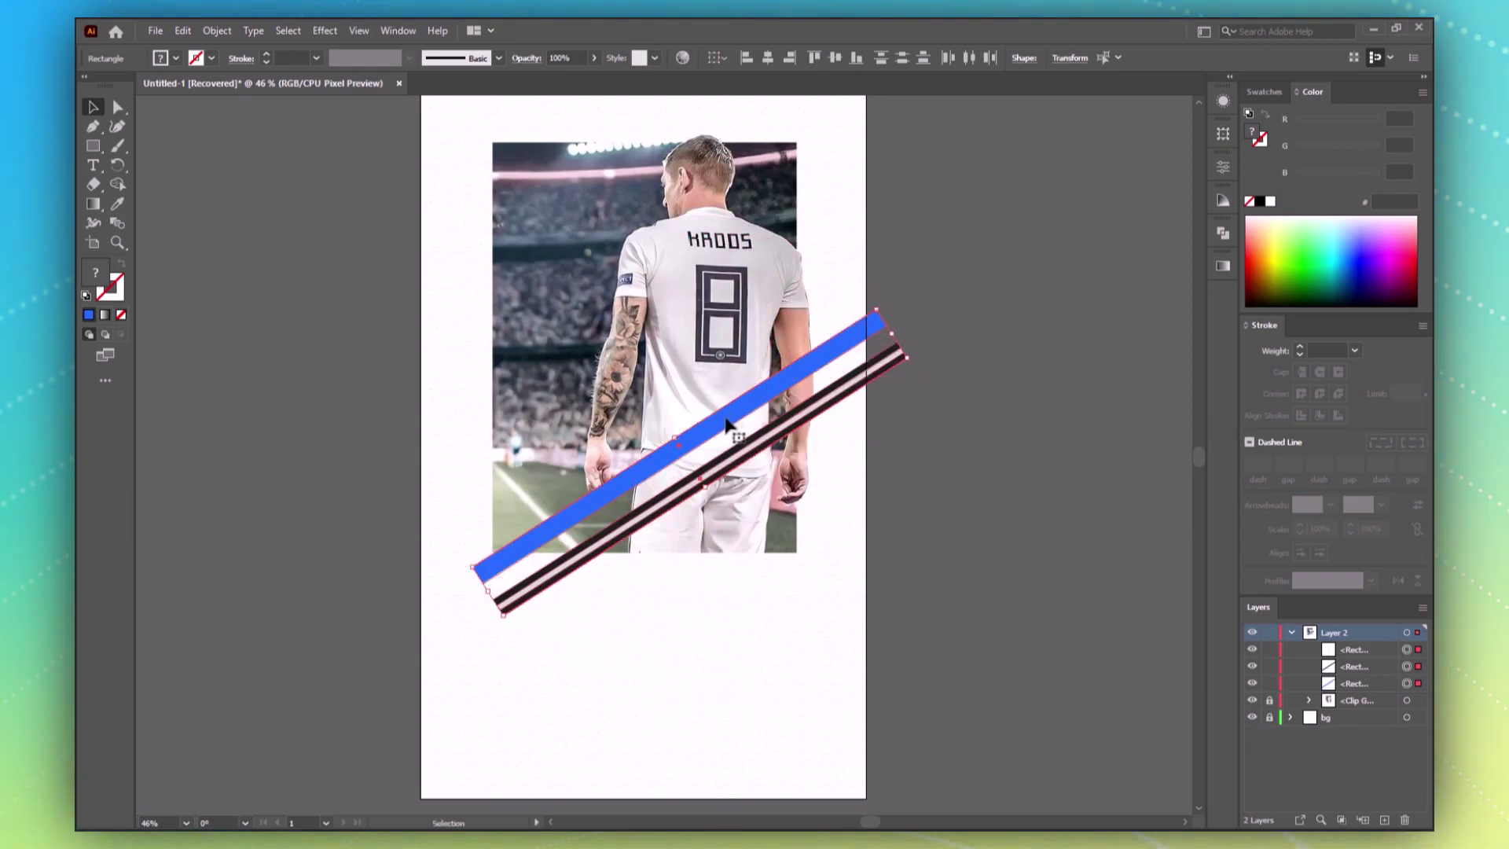
Step: Trace a Pen path along the inner edge of the player's right-hand forearm, crossing all the diagonal stripes
key("z")
left_click_drag(902, 286, 674, 548)
left_click(641, 259)
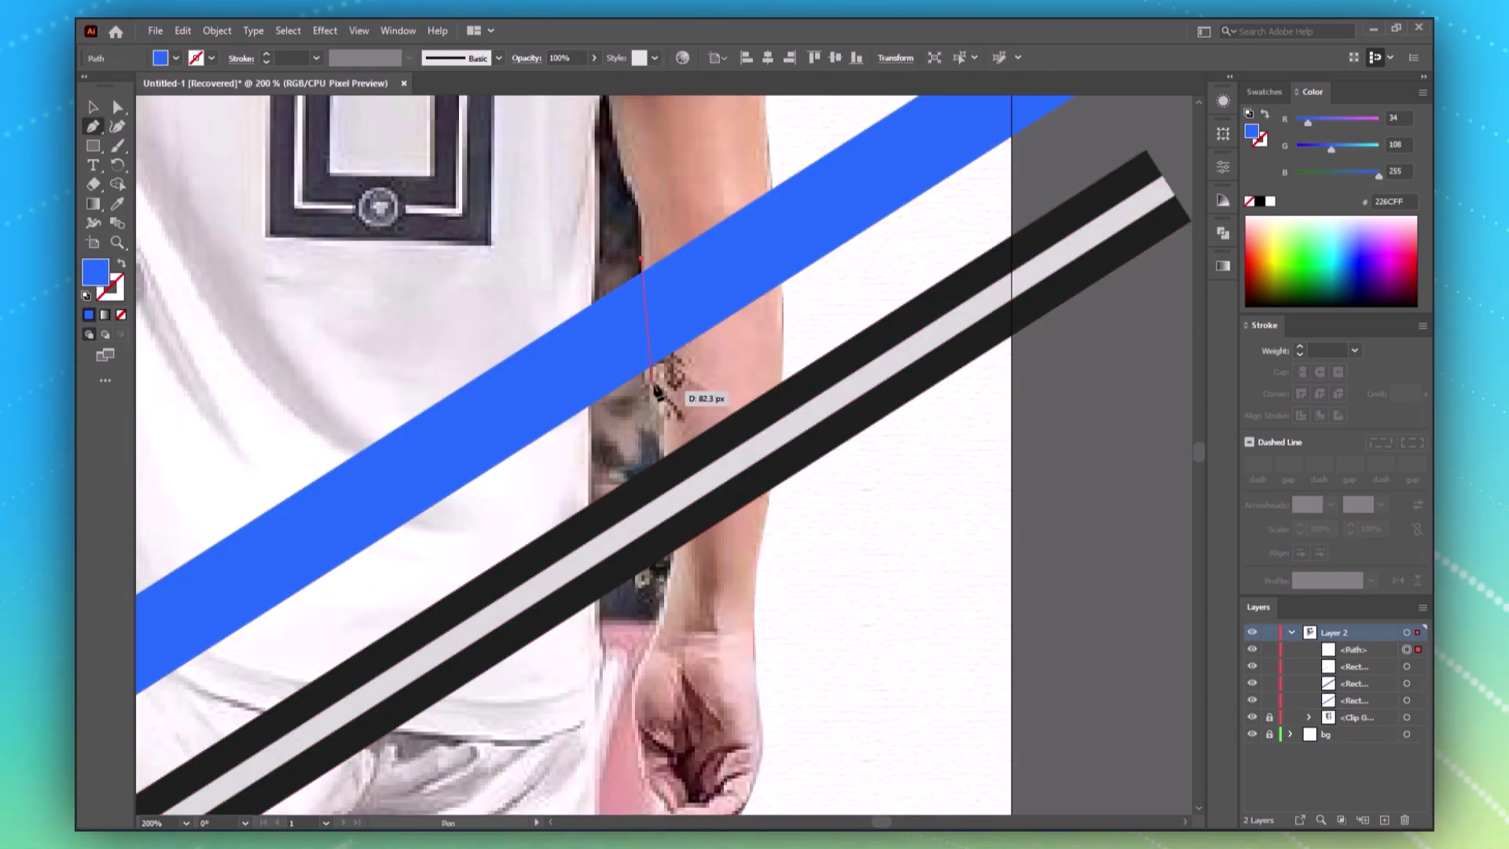
left_click_drag(650, 377, 664, 519)
left_click(663, 458)
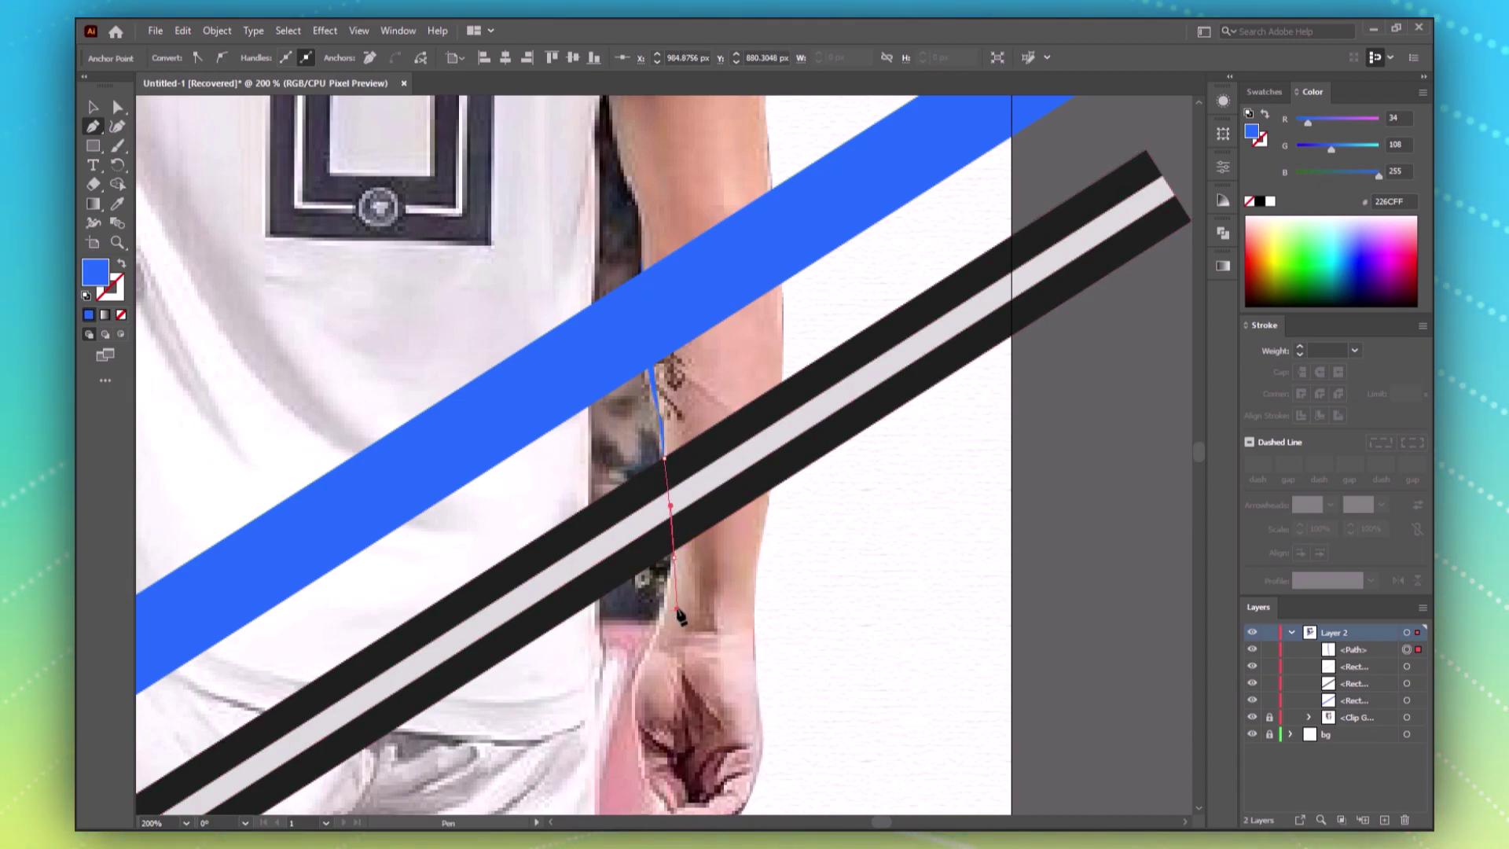
Step: Turn the traced path into a stroke and remove the stripe sections beyond it with the Shape Builder tool
key("v")
left_click(121, 265)
left_click_drag(382, 186, 829, 561)
key("shift+m")
mouse_move(918, 542)
left_mouse_down()
mouse_move(805, 361)
mouse_move(730, 157)
left_mouse_up()
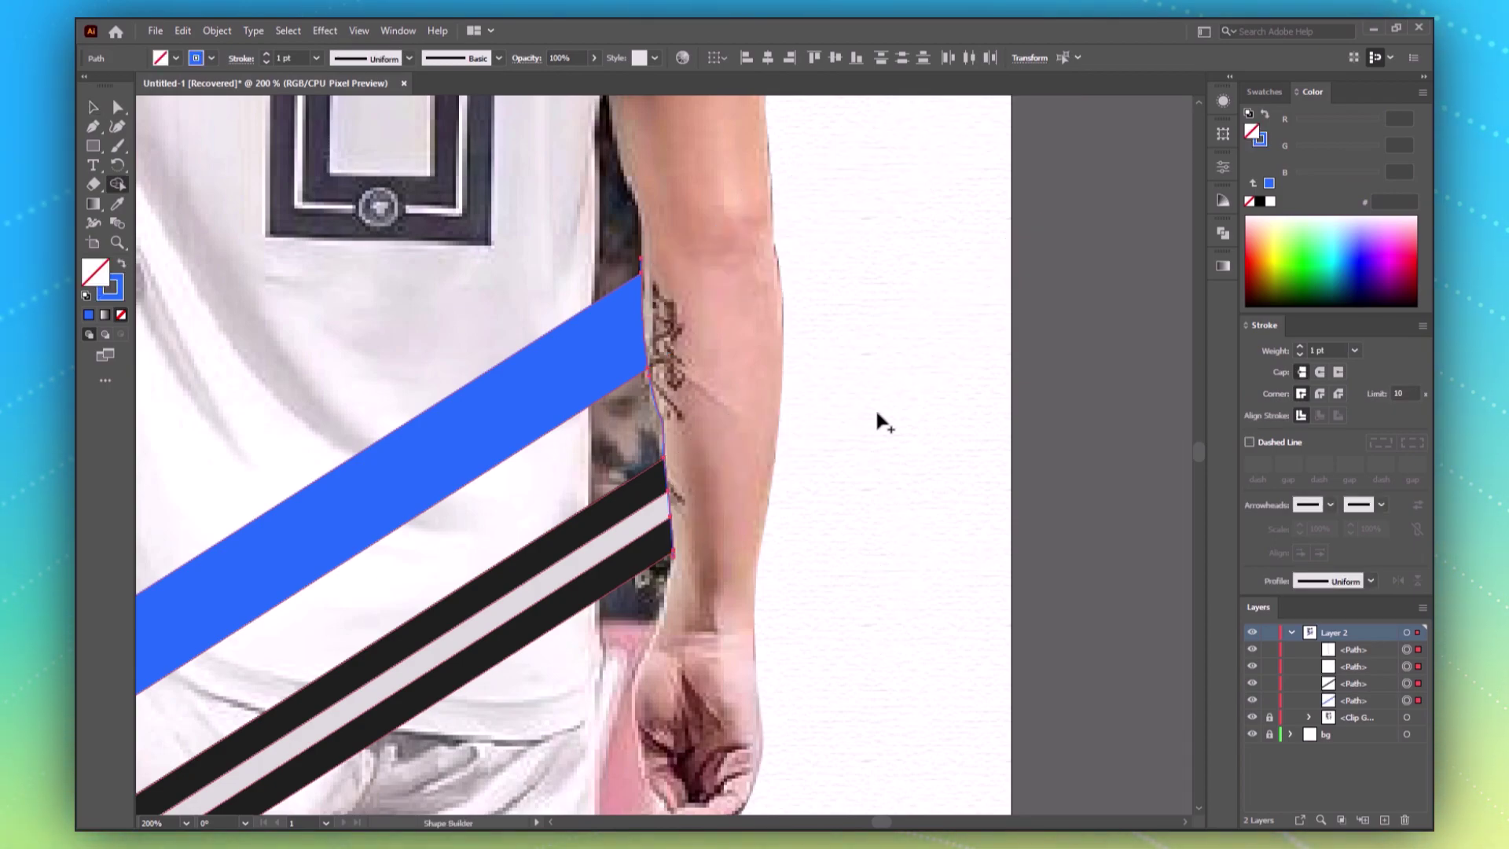
Step: Delete the leftover traced path and adjust the blue stripe's lower corner anchor at the forearm edge
key("v")
left_click(834, 385)
left_click(657, 404)
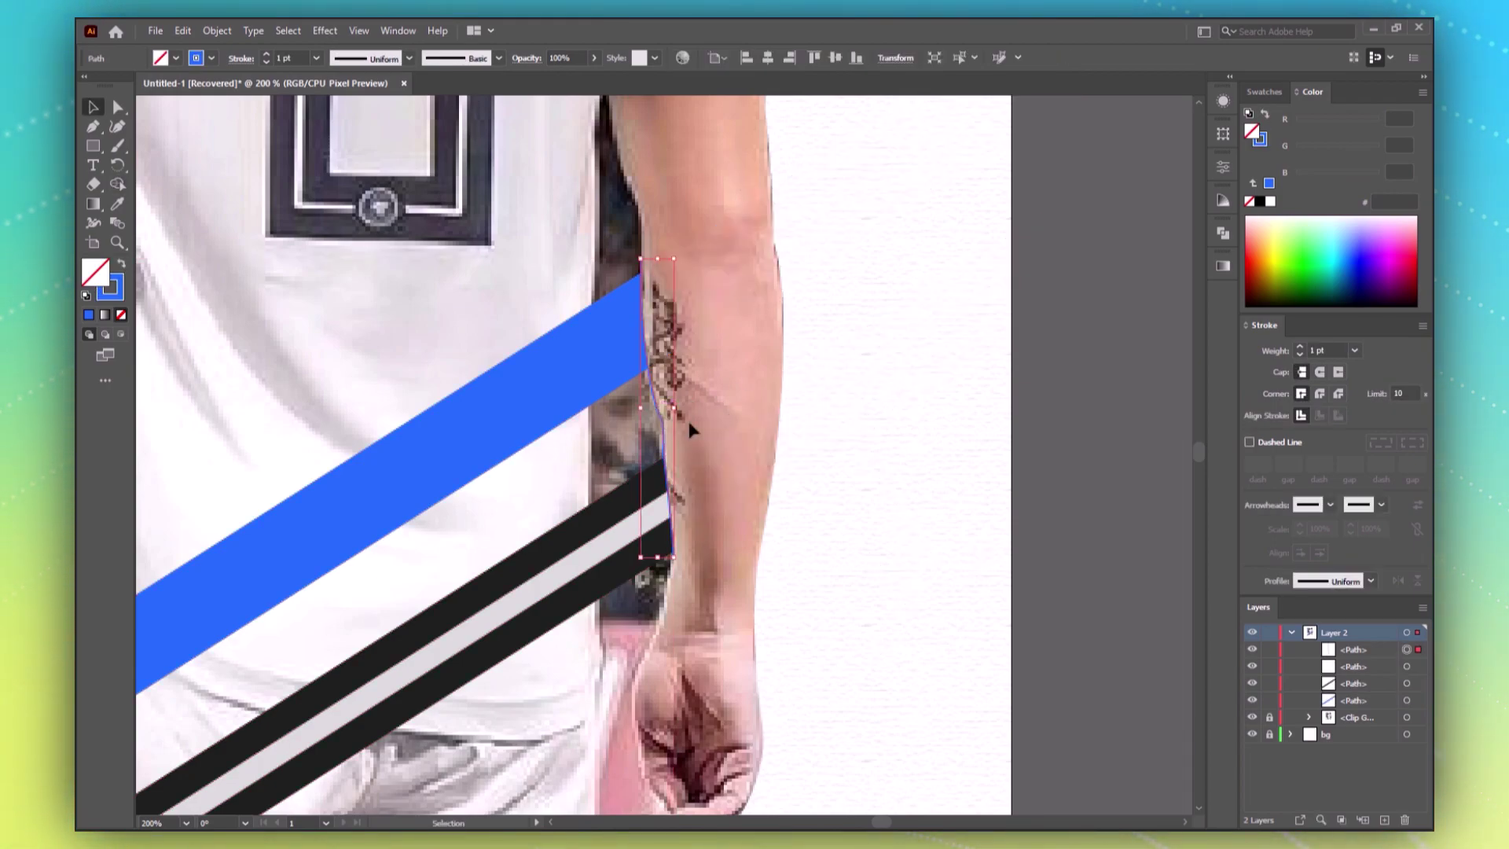
left_click(882, 616)
key("a")
left_click(633, 365)
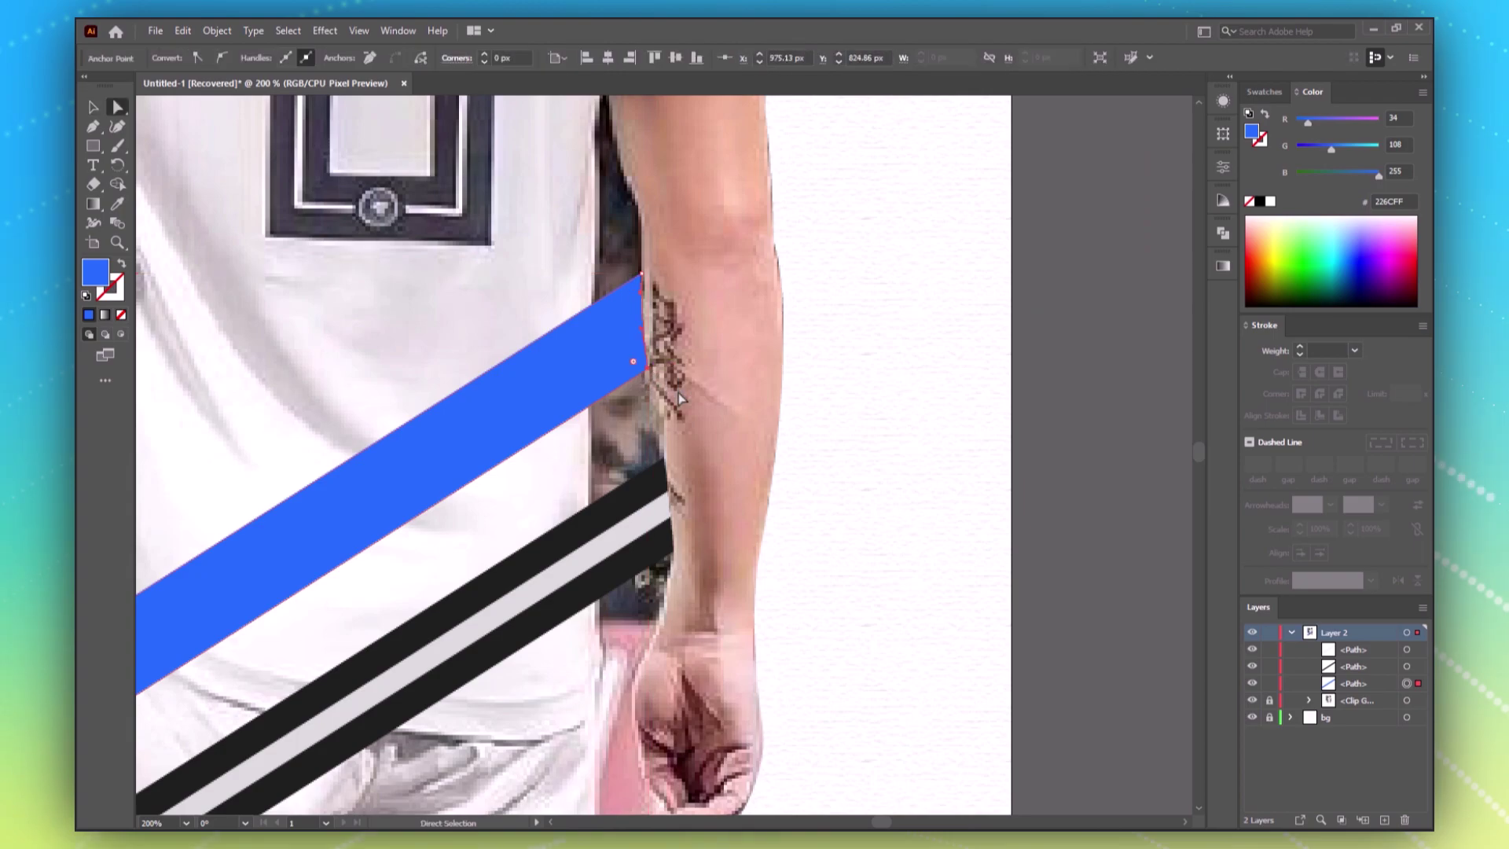
left_click(970, 530)
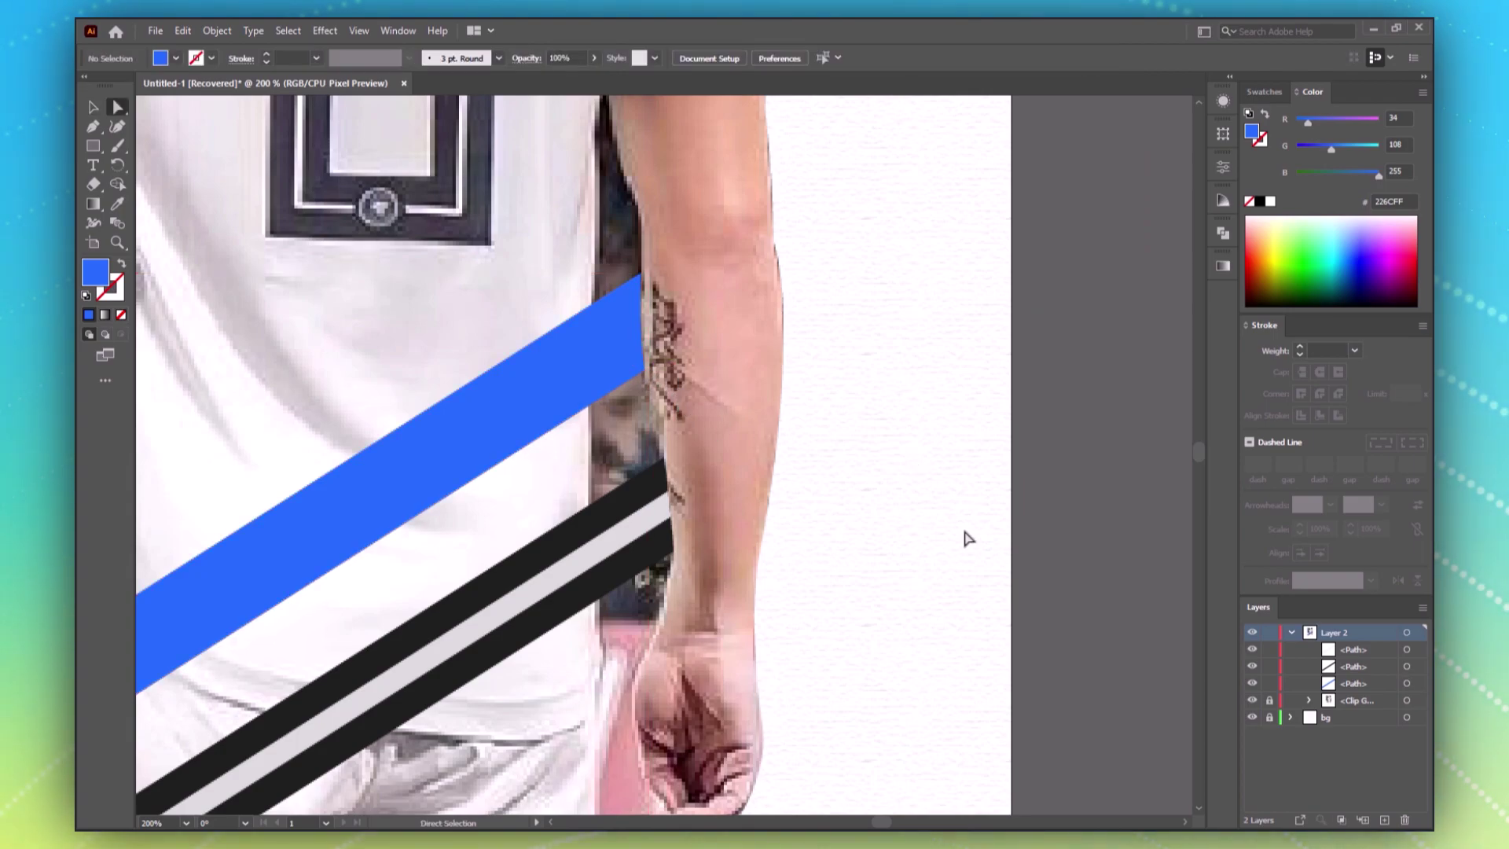
Step: Draw a straight Pen line along the photo's bottom edge and remove the stripe ends below it with Shape Builder
left_click_drag(487, 701, 1089, 418)
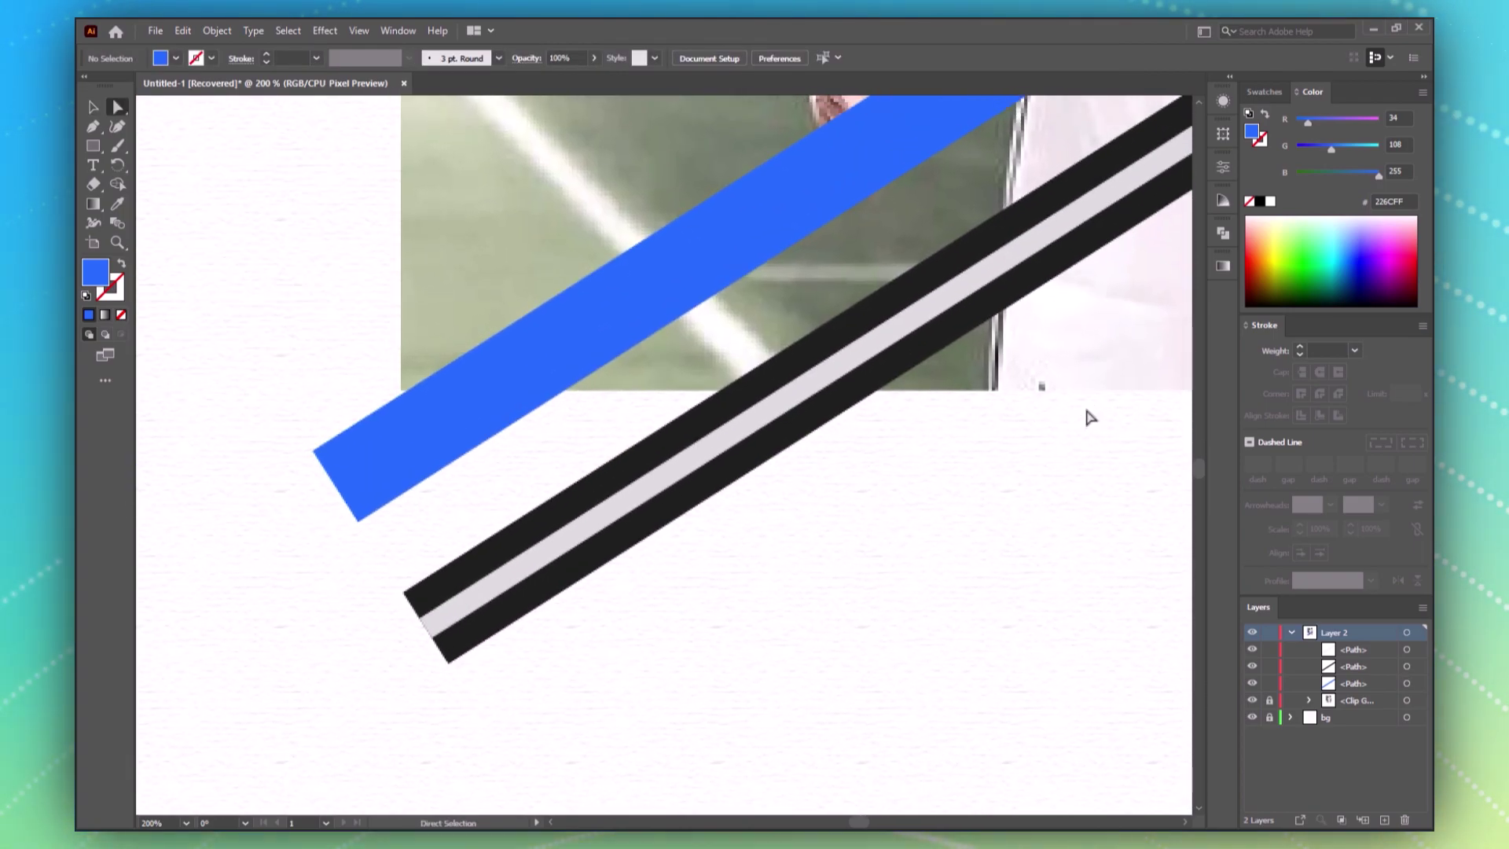
left_click(895, 390)
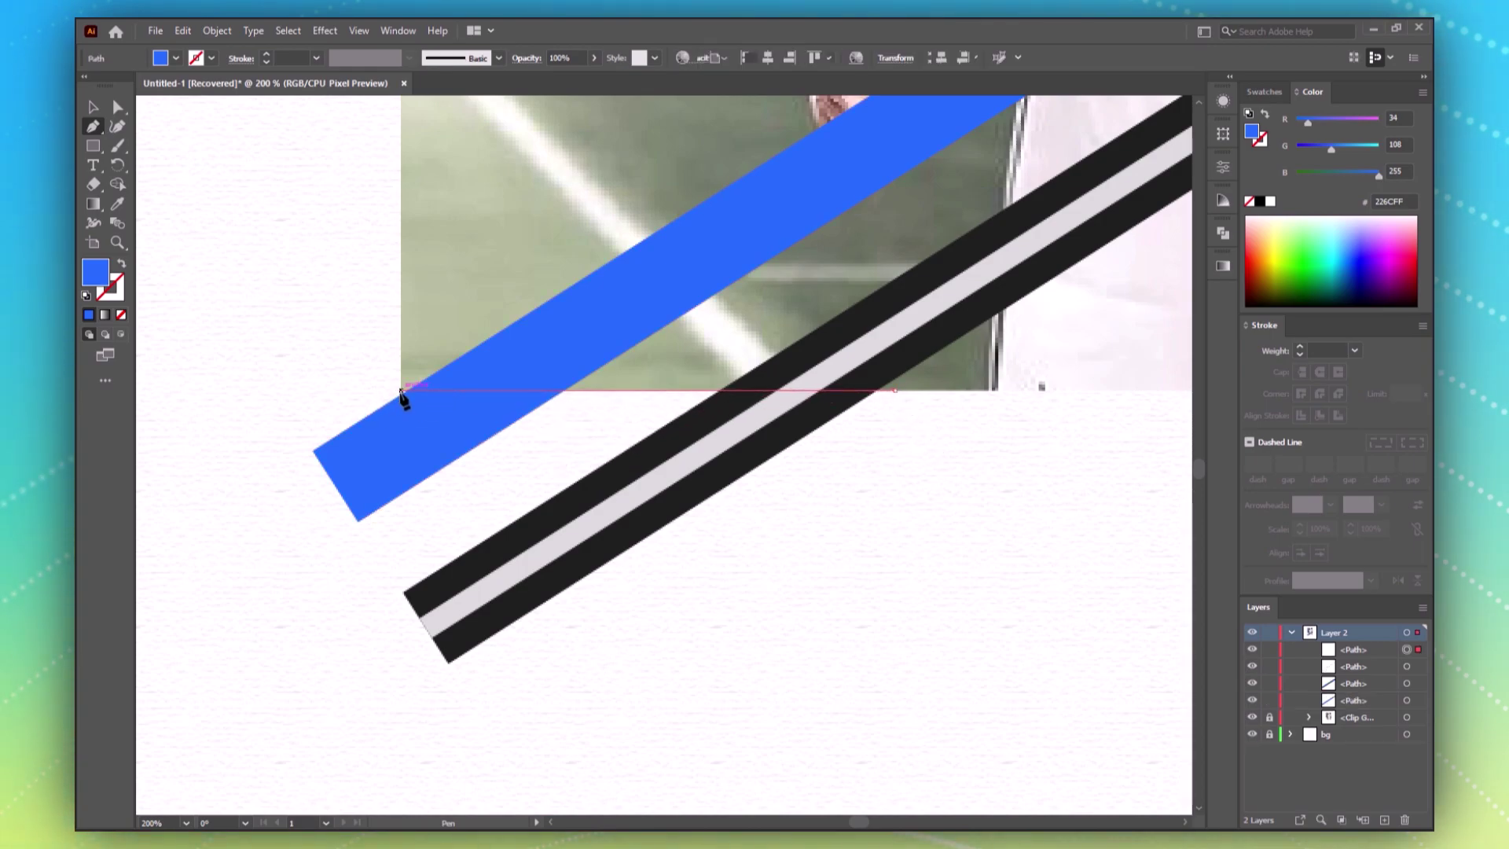
left_click(401, 390)
key("ctrl+a")
key("shift+m")
left_click_drag(280, 411, 738, 491)
Step: Delete the leftover cutting line along the photo's bottom edge and fit the artboard in view
key("v")
left_click(641, 638)
left_click(666, 391)
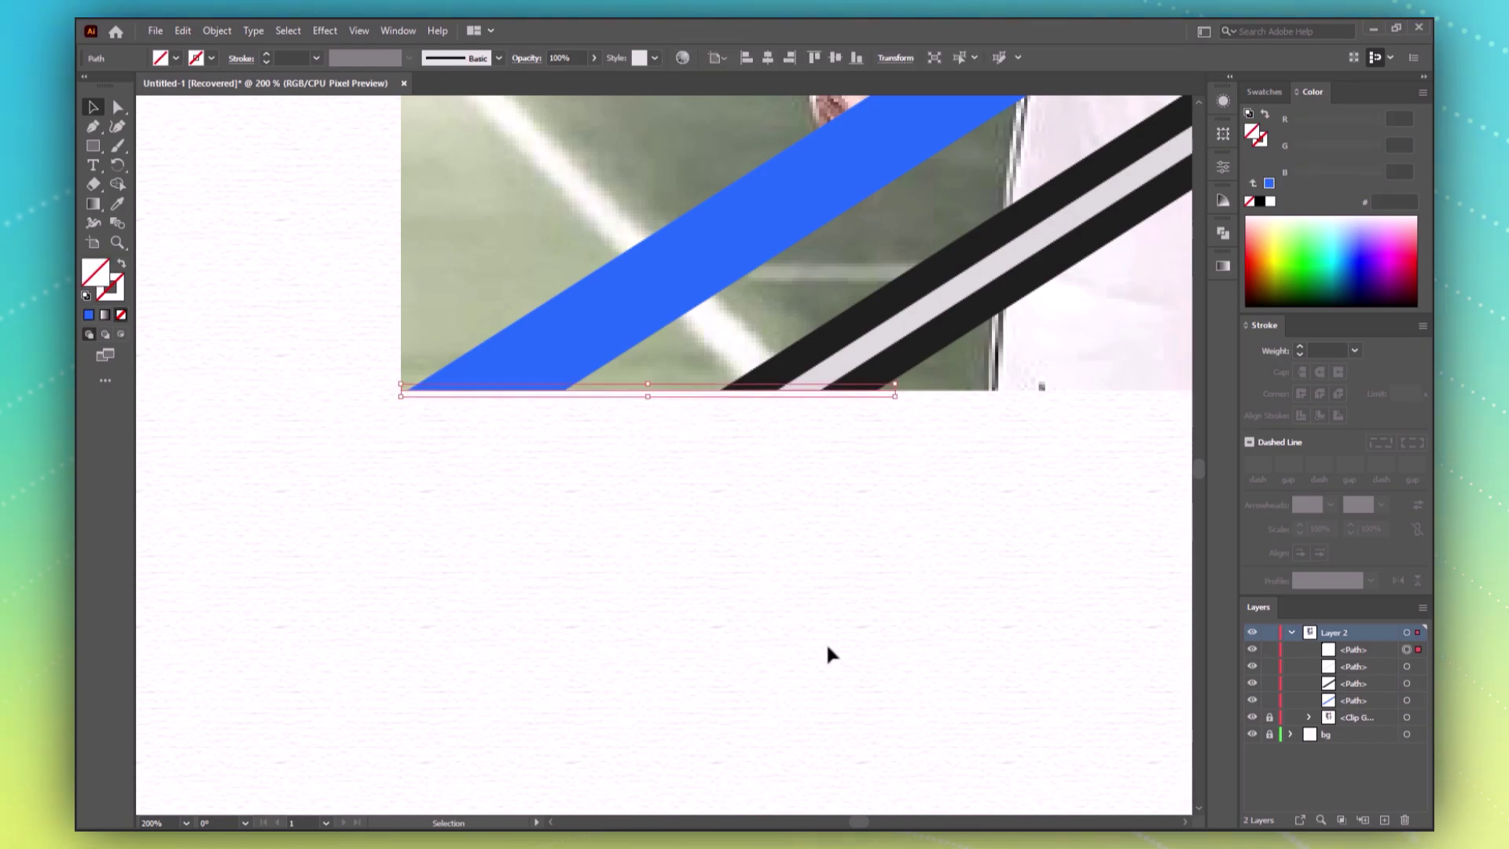
key("Delete")
key("ctrl+0")
Step: Add a text object, enlarge it beneath the photo and replace the placeholder with TONY KROOS
left_click(92, 167)
left_click(534, 125)
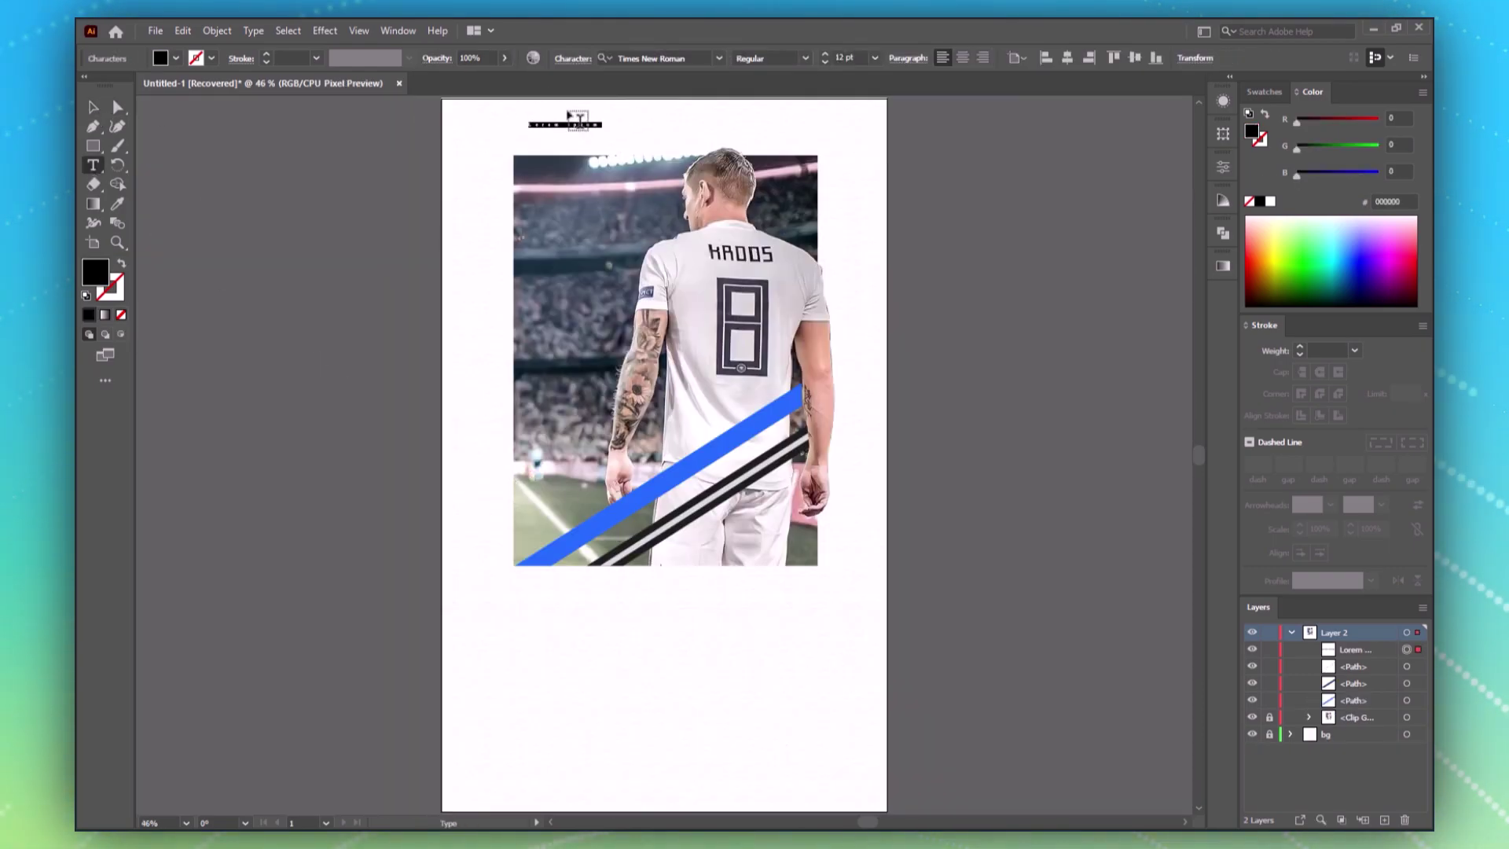
key("Escape")
left_click_drag(603, 128, 920, 179)
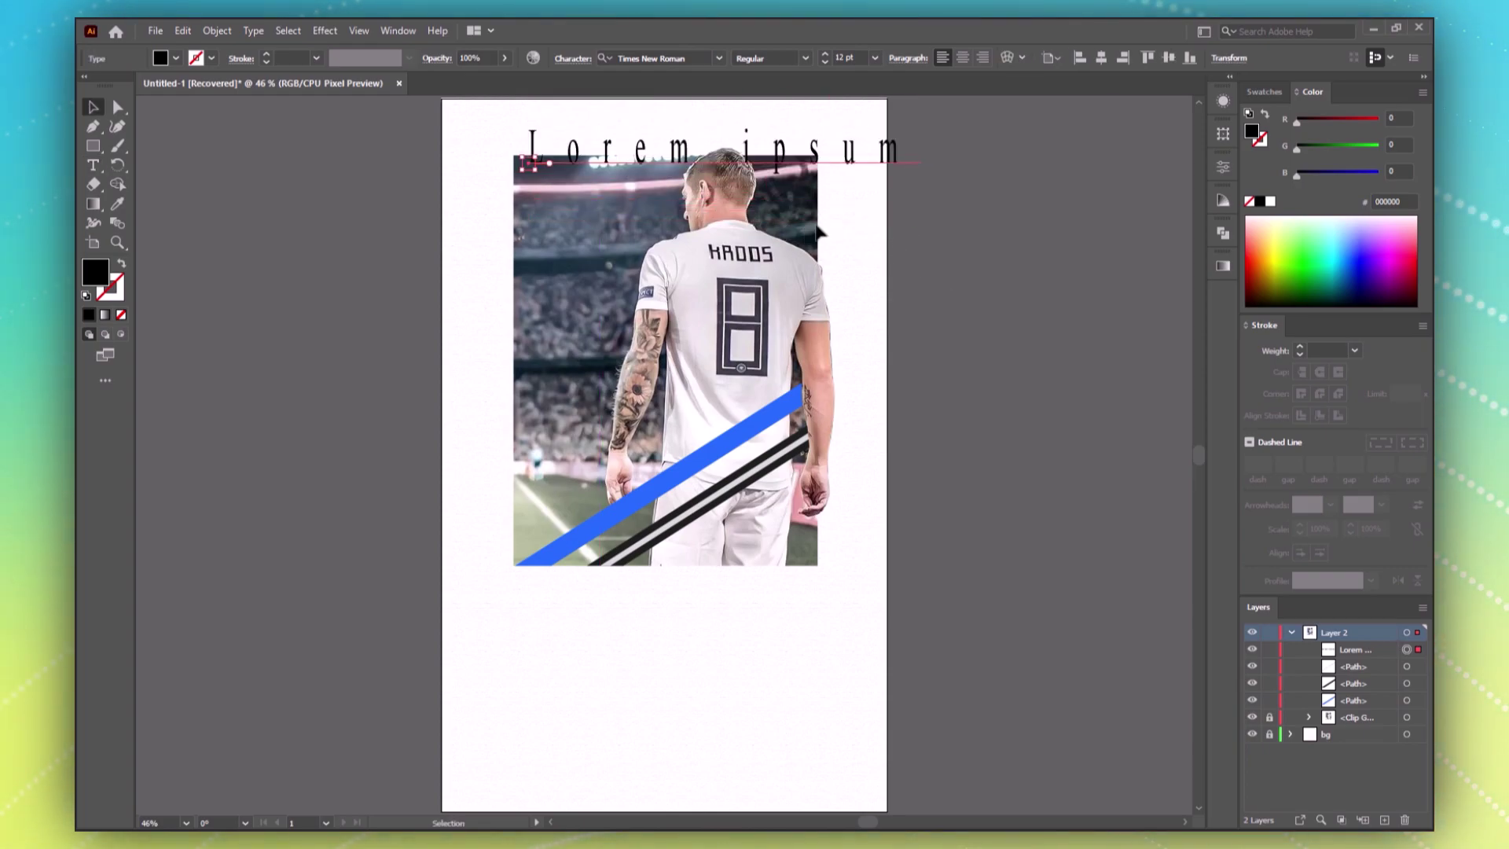
left_click_drag(684, 157, 635, 609)
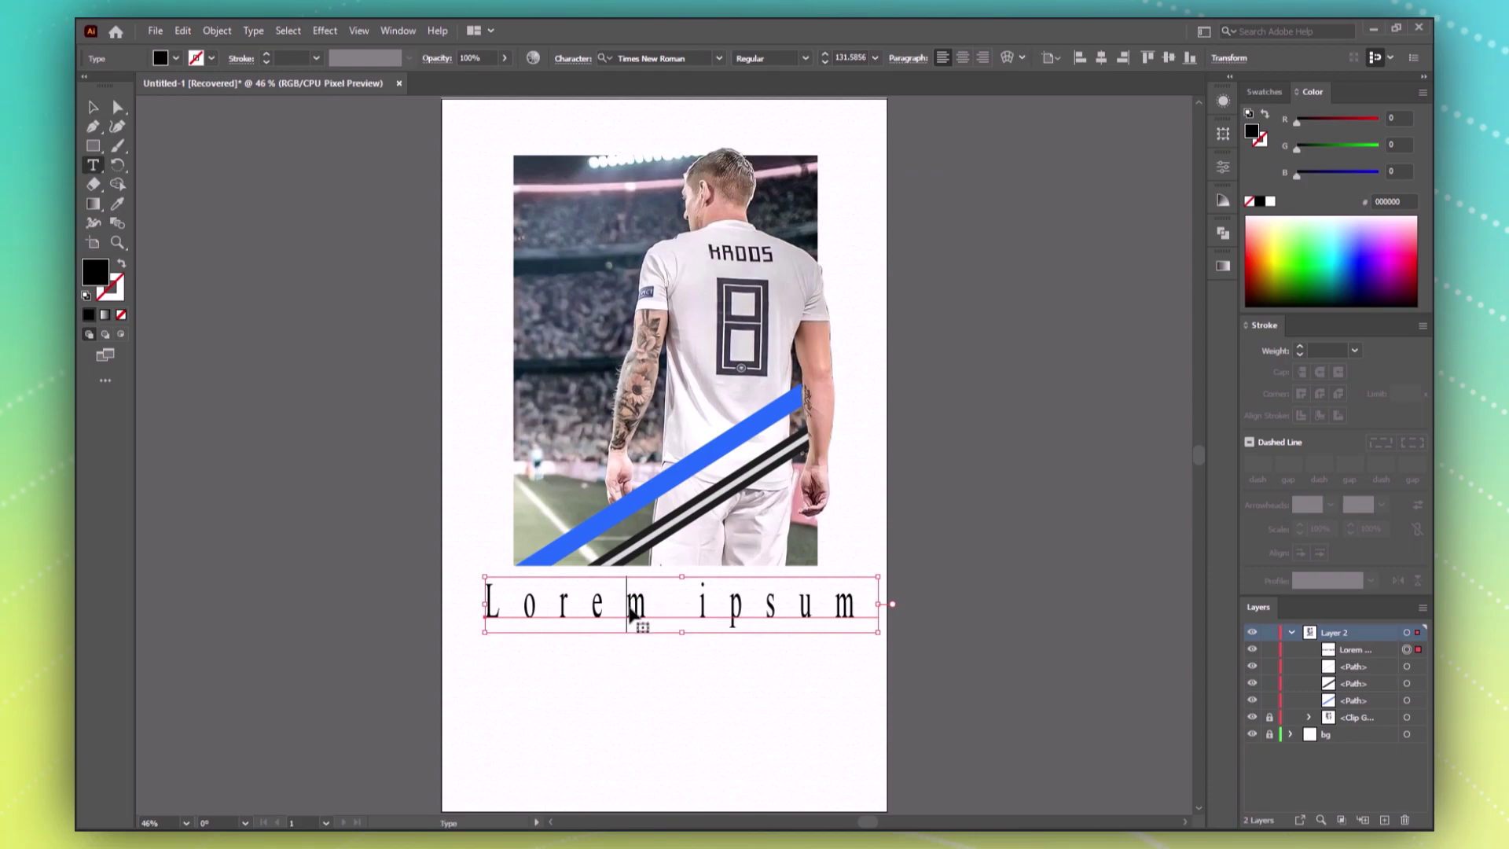
double_click(631, 611)
key("ctrl+a")
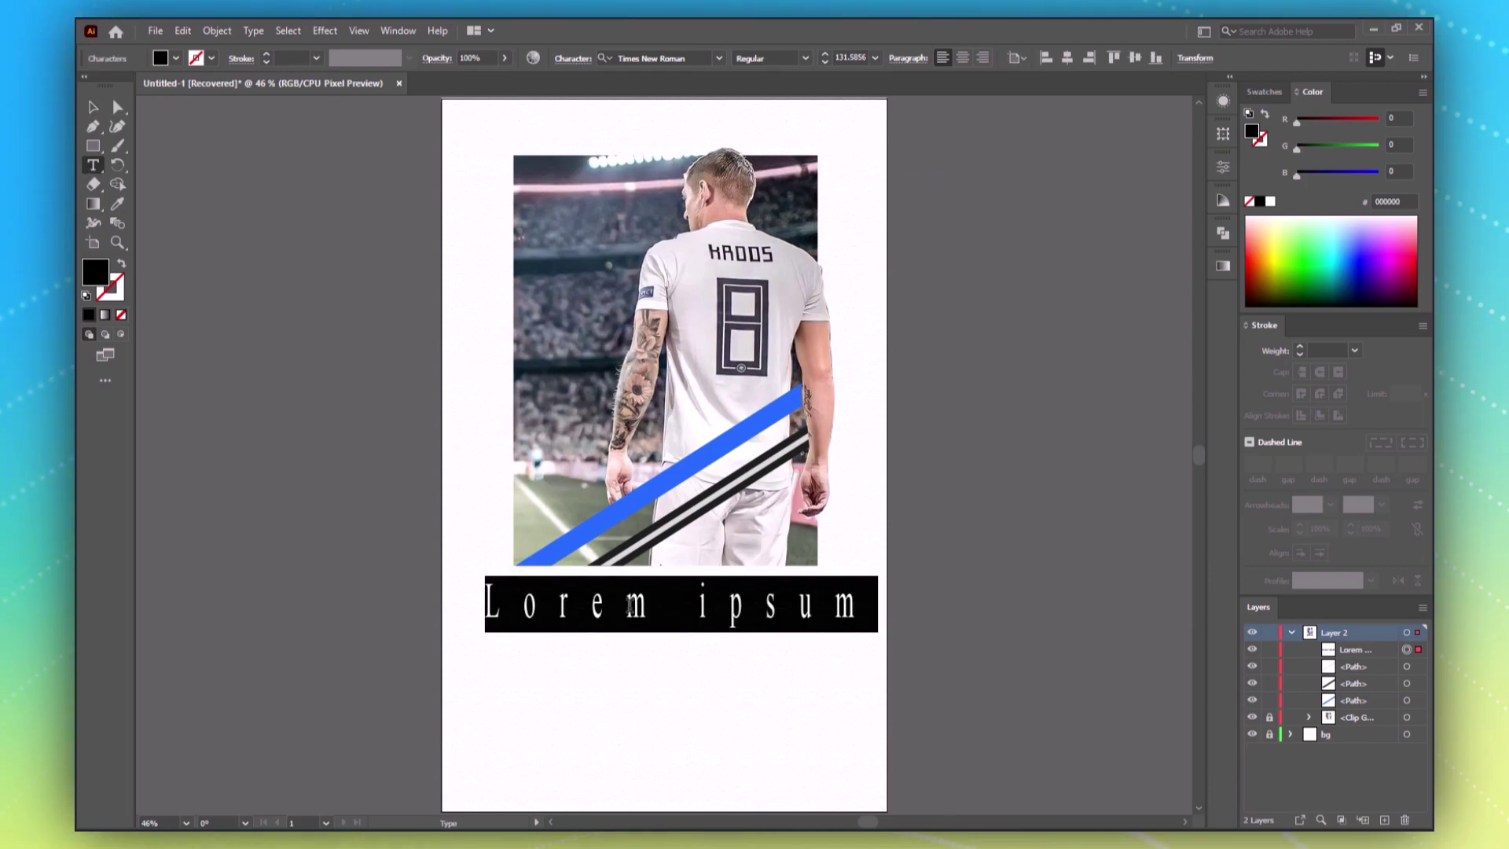
type("TONY KROOS")
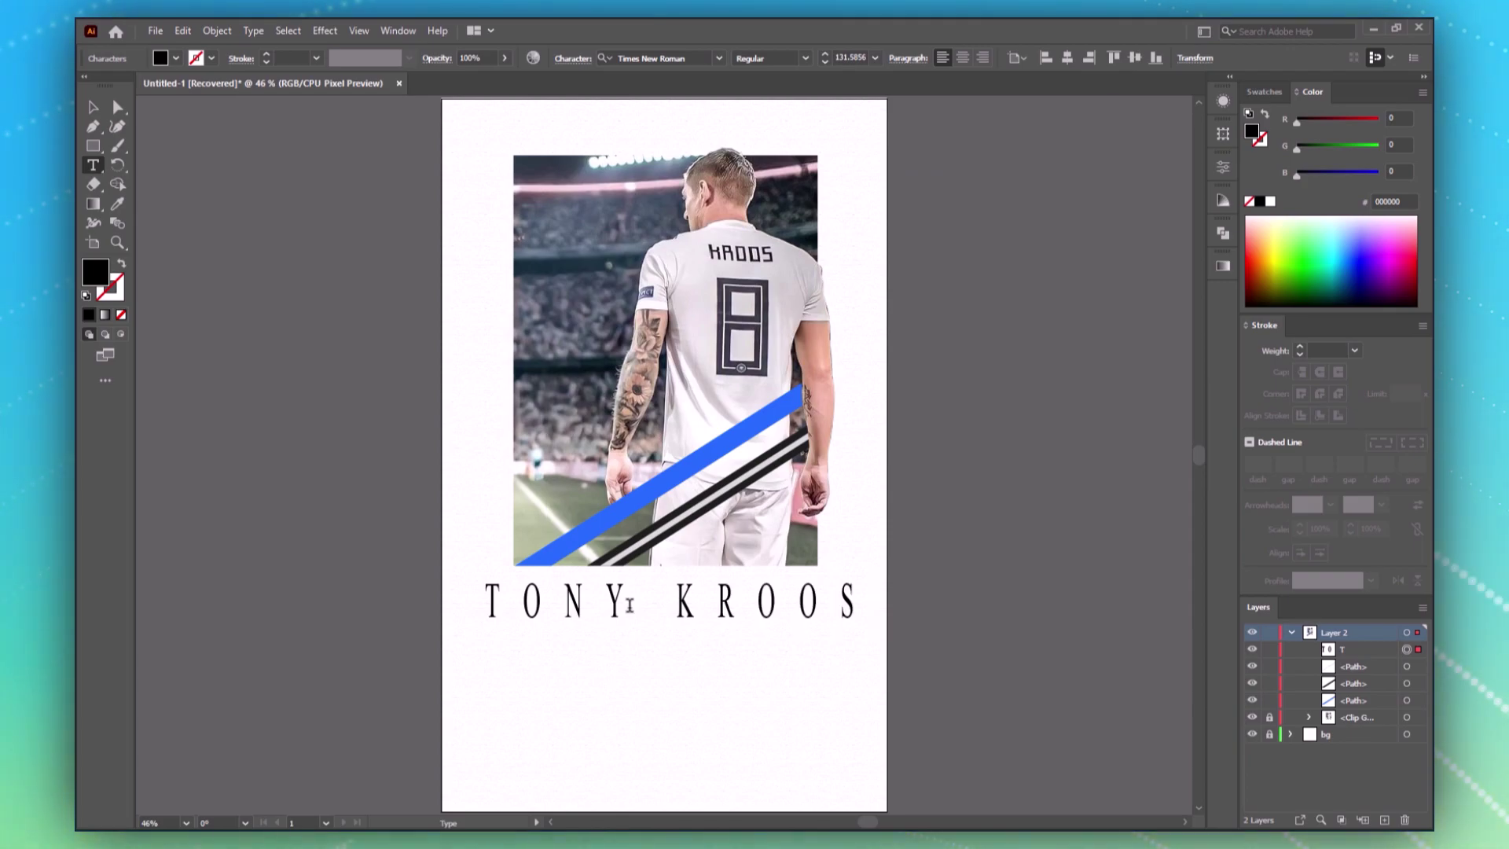
Step: Shrink the TONY KROOS text, rotate it to read upward and place it along the photo's left edge
key("Escape")
left_click_drag(682, 633, 707, 603)
left_click_drag(884, 582, 504, 321)
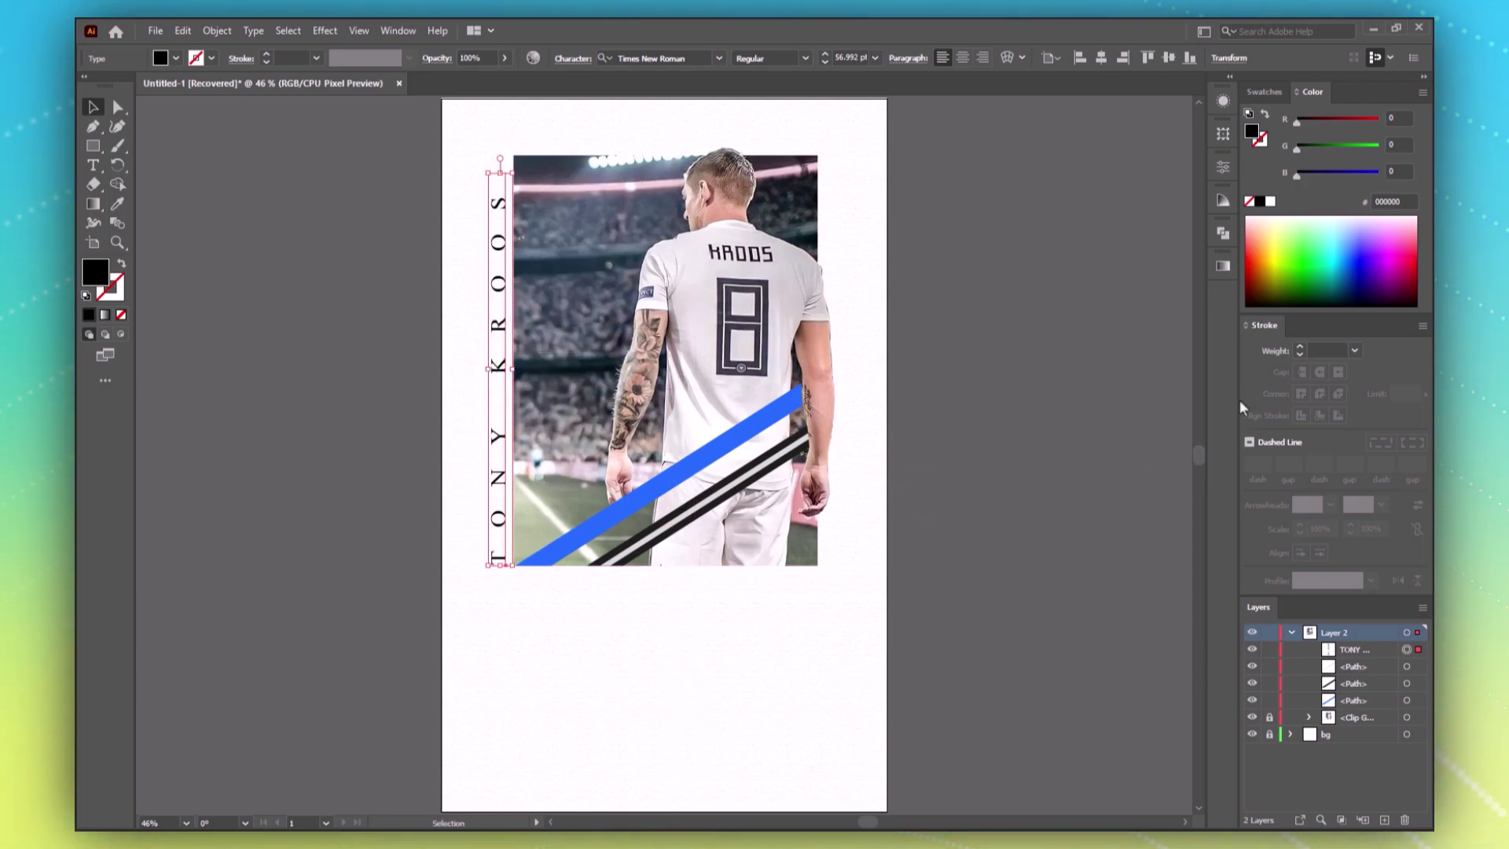
Step: Stretch the vertical TONY KROOS text upward so its letters span the photo's height
left_click(1222, 167)
scroll(1169, 477, "down", 4)
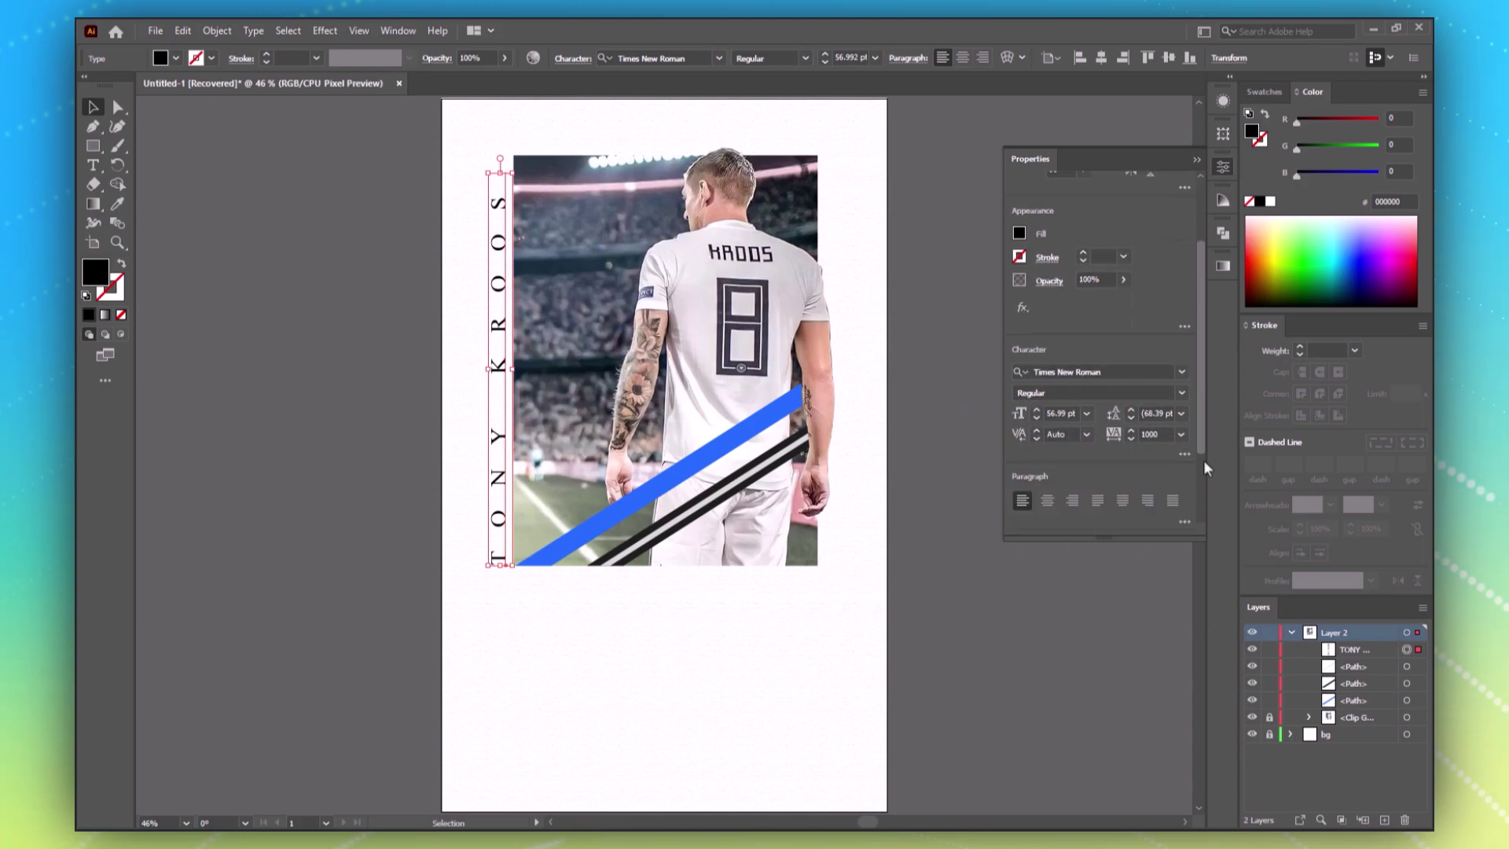
left_click(1196, 159)
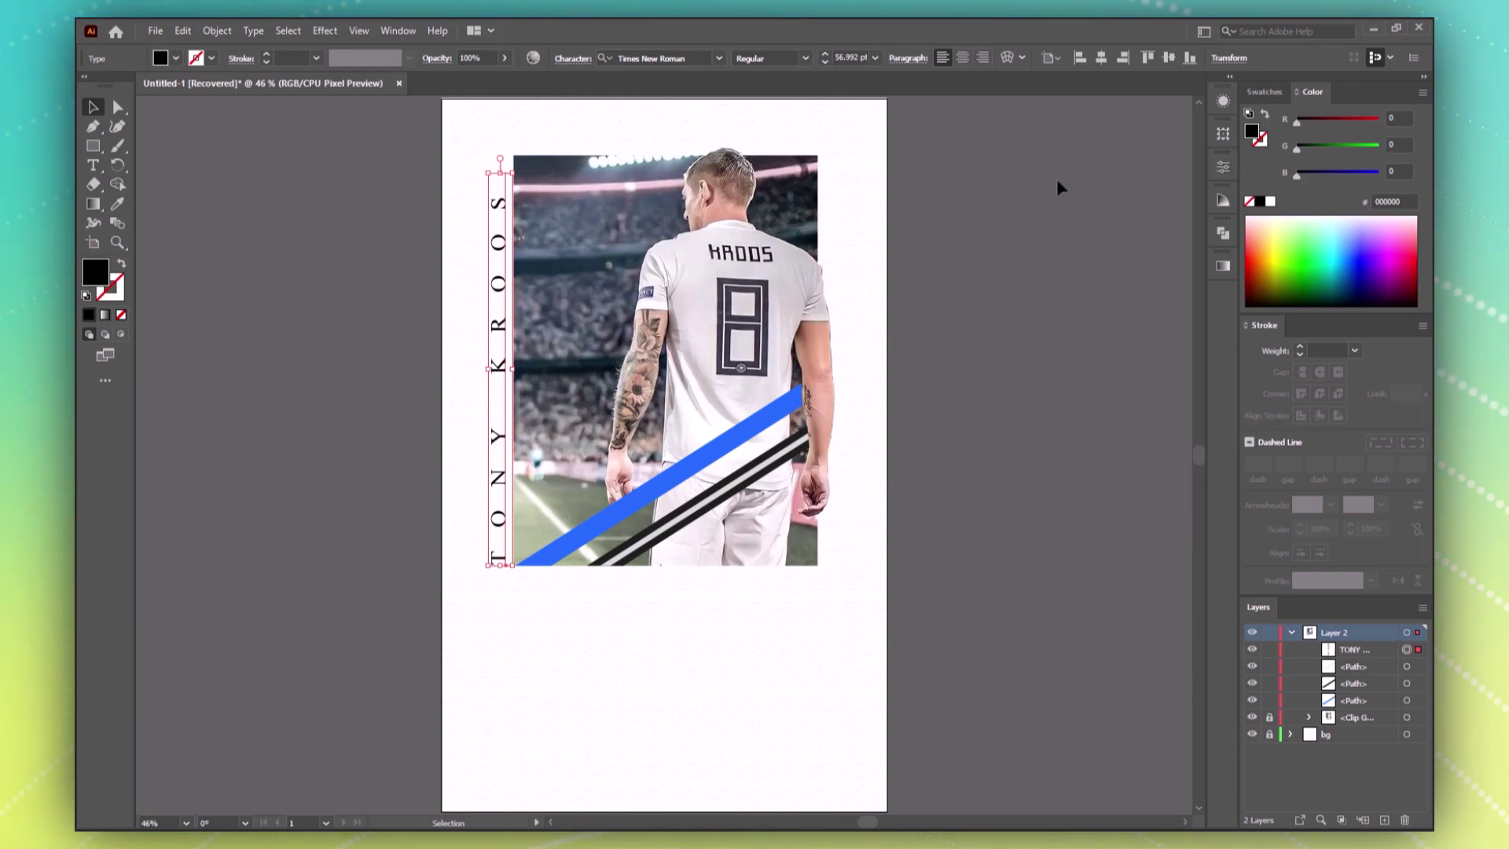
left_click_drag(504, 163, 507, 130)
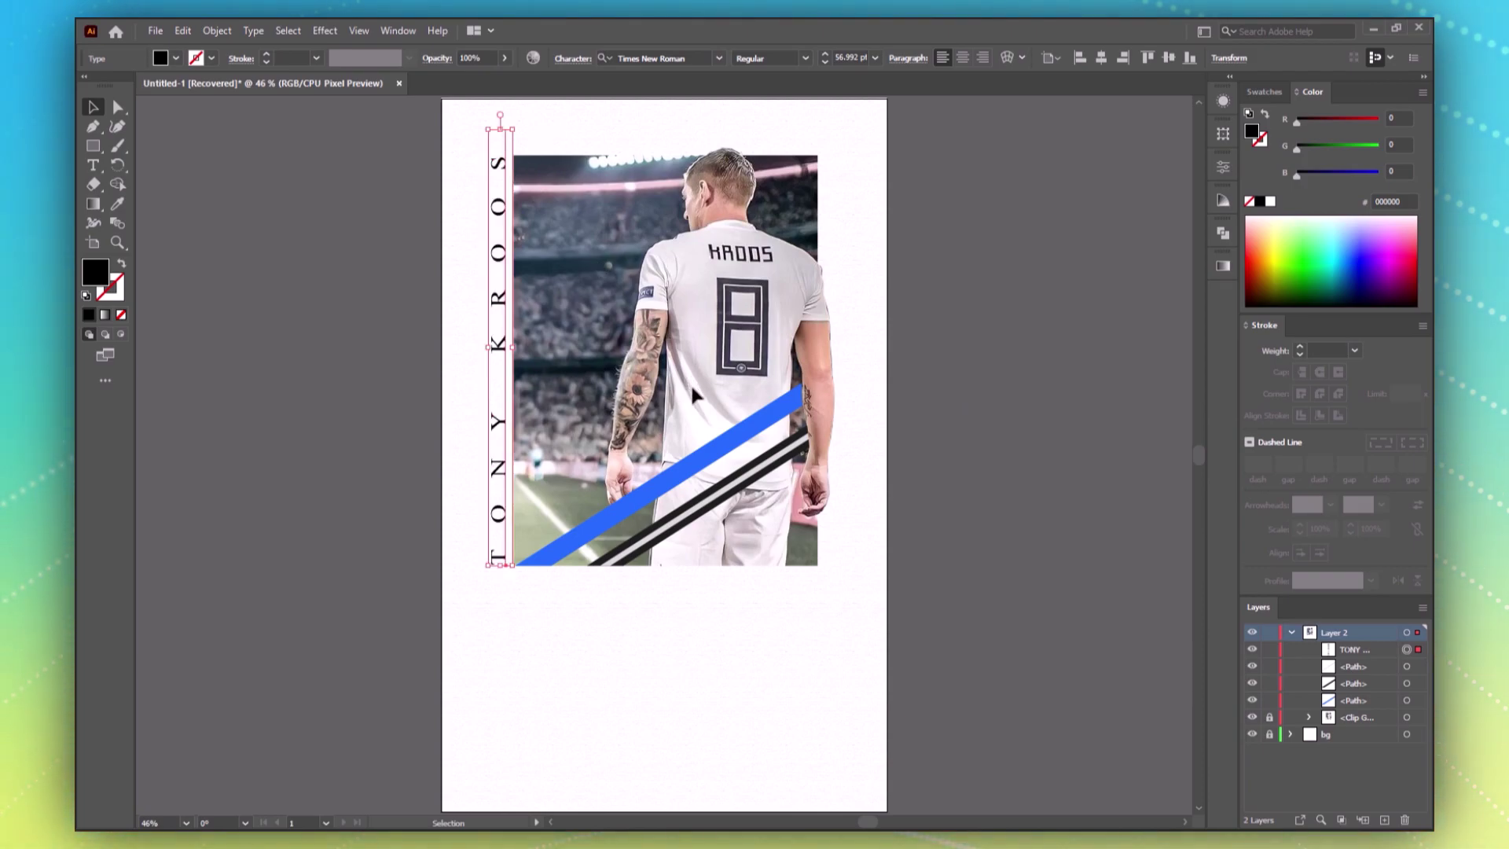
Step: Set the vertical name's font to Copperplate Gothic Bold and refit its length to the photo's height
left_click(719, 60)
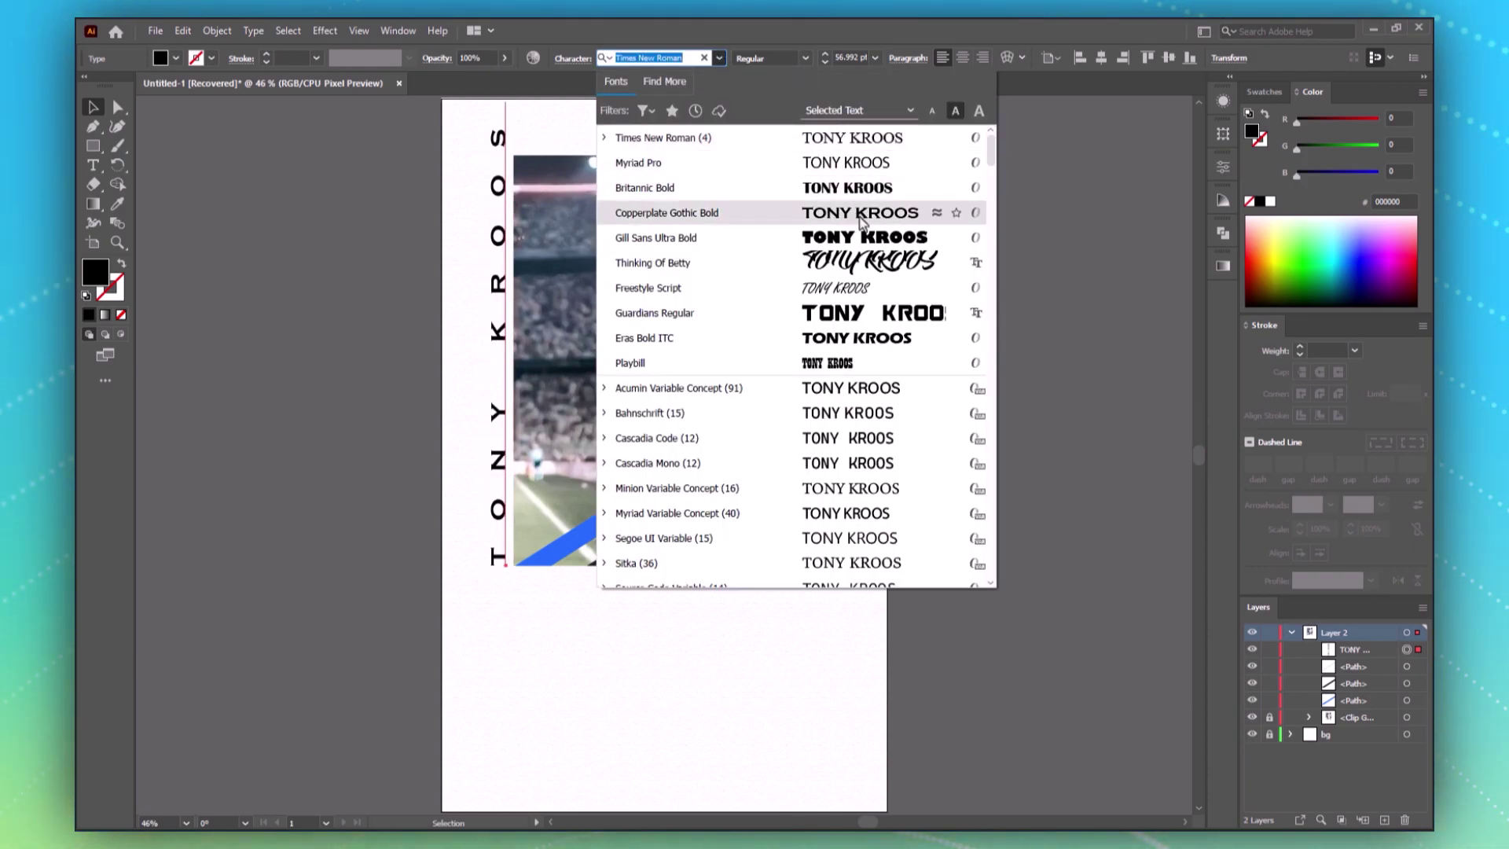
left_click(645, 202)
left_click_drag(496, 100, 499, 129)
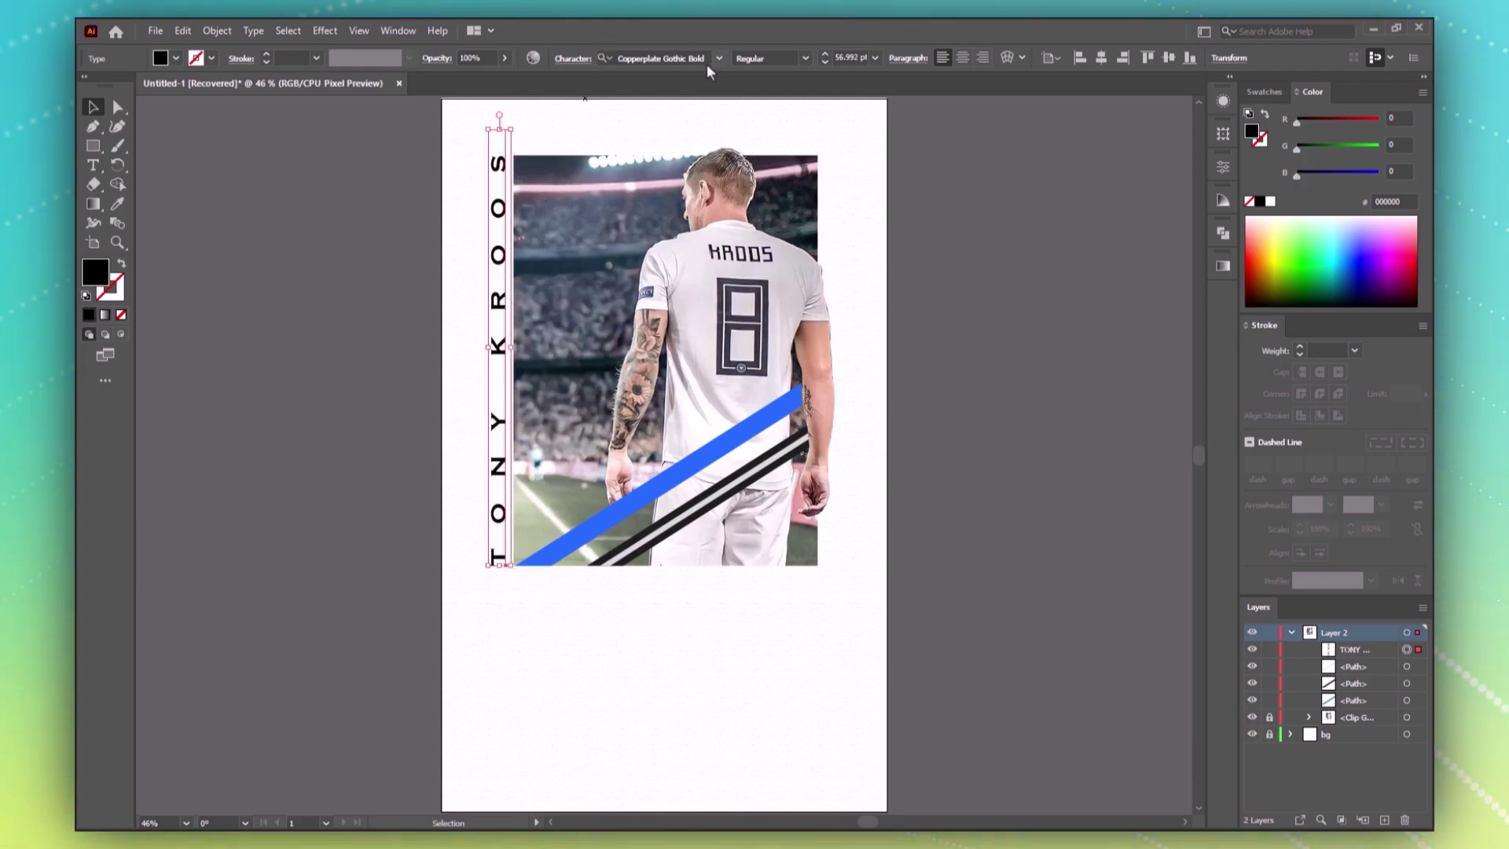
Step: Duplicate the vertical name to its left and convert the original beside the photo to outlines
left_click(500, 323)
left_click(497, 354)
left_click_drag(498, 358, 469, 354)
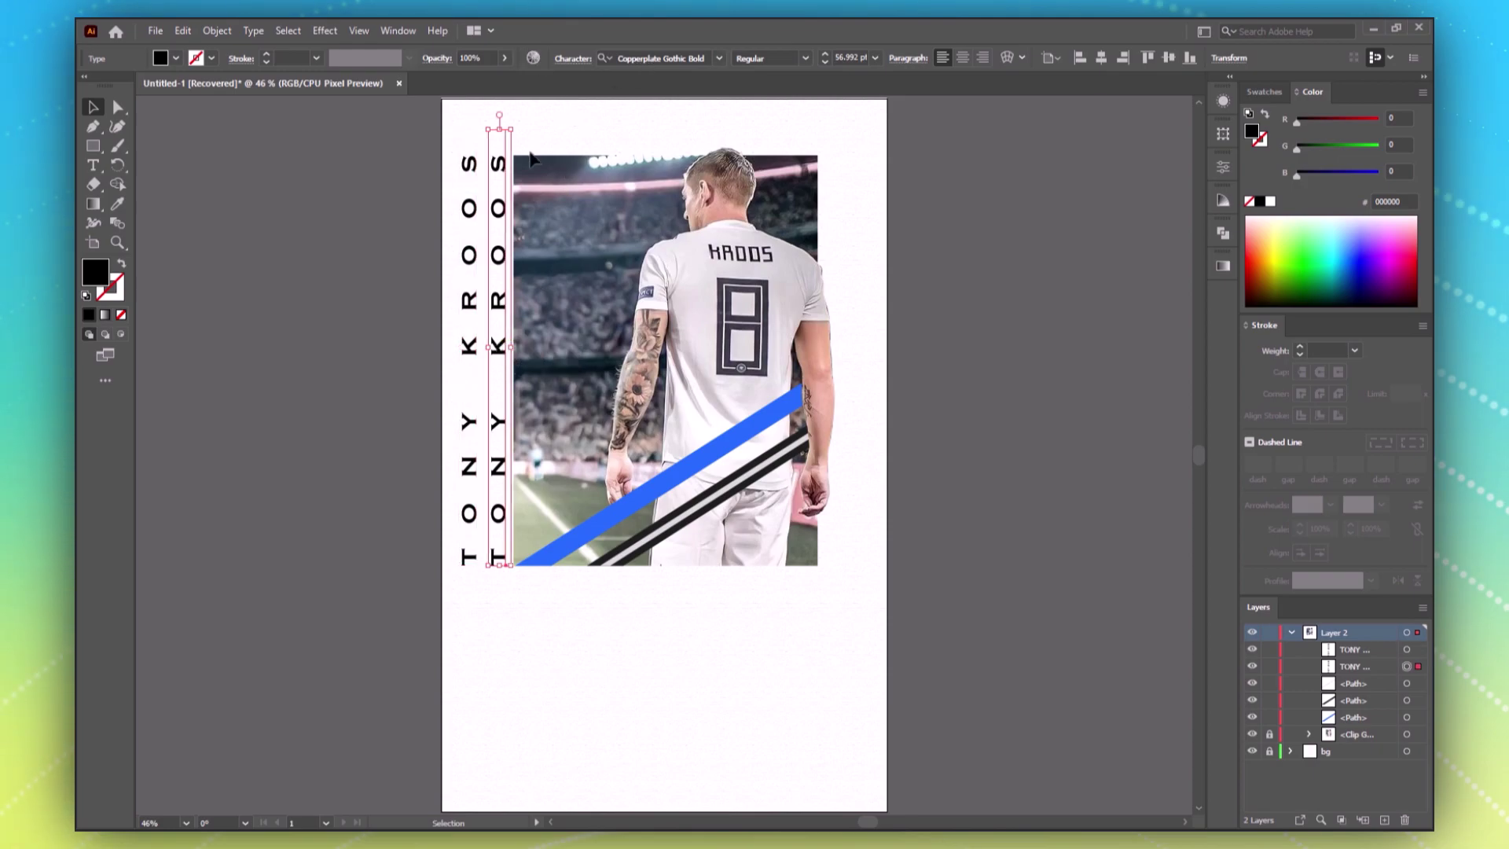
right_click(501, 162)
left_click(564, 326)
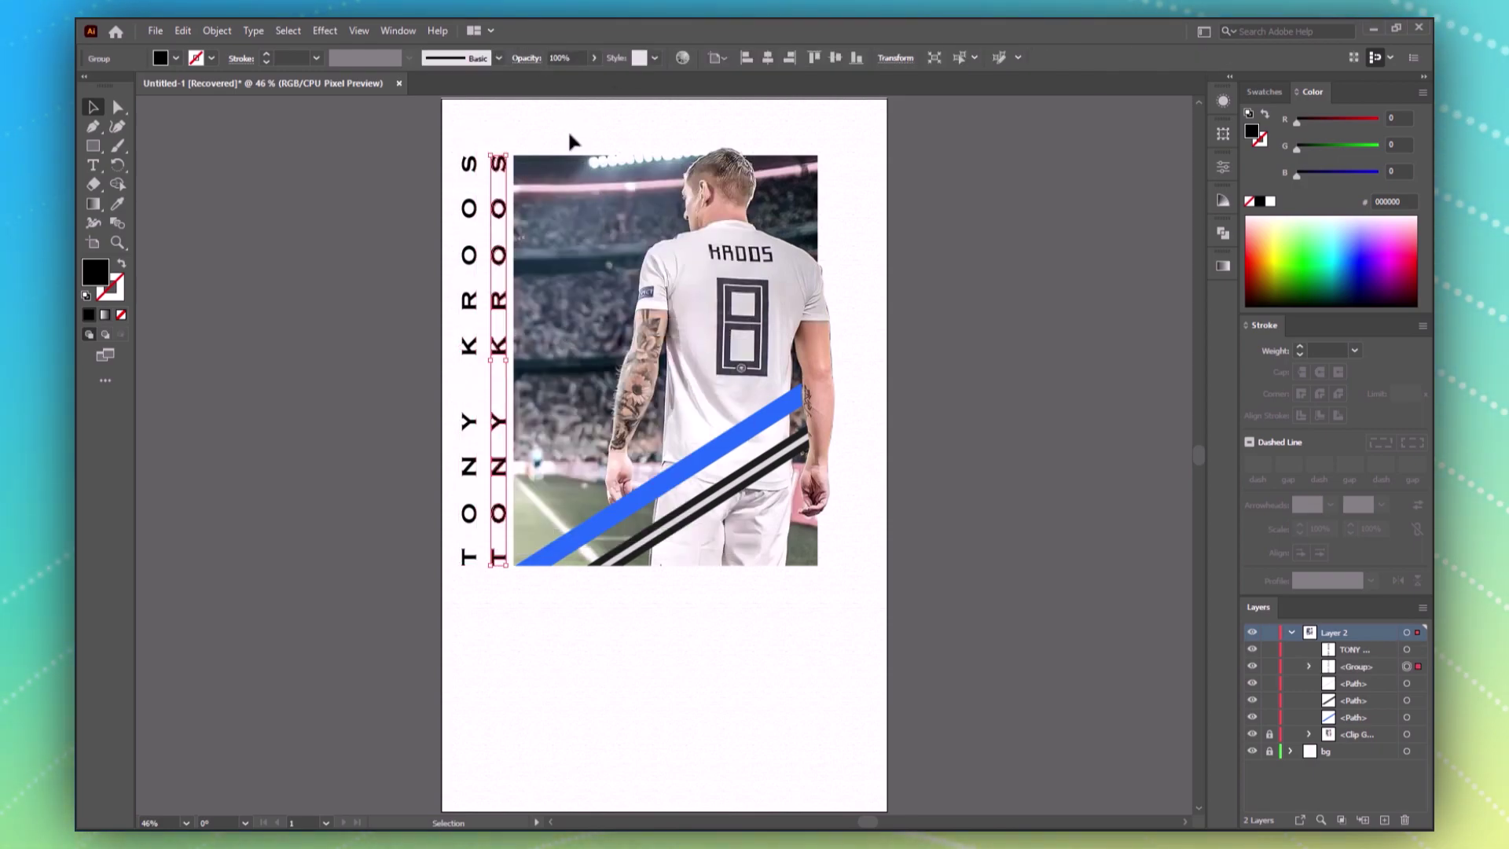
Step: Replace the duplicated vertical text with REAL MADRID
left_click(472, 314)
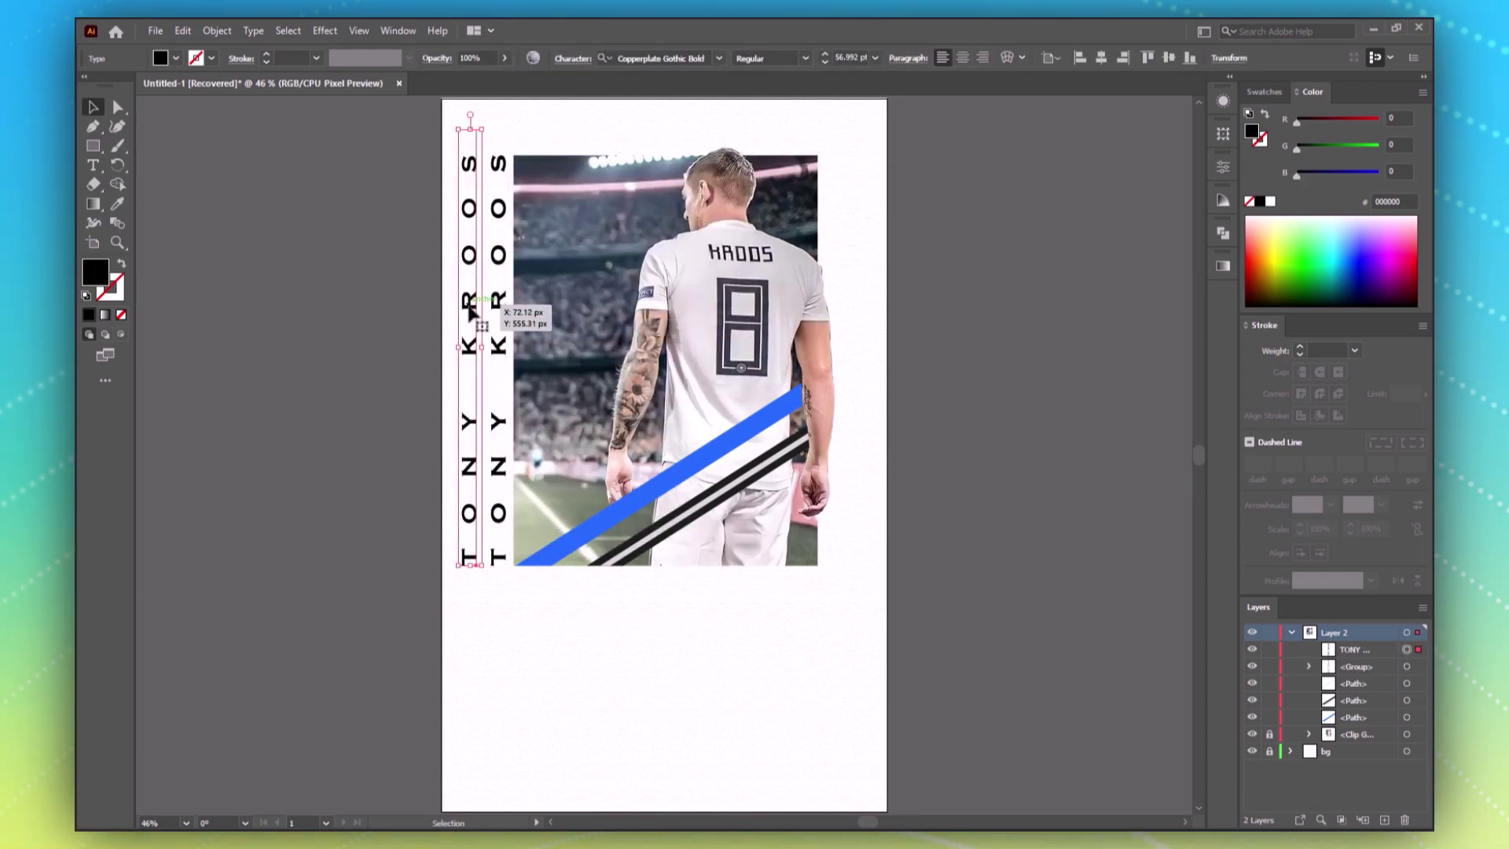
key("t")
key("ctrl+a")
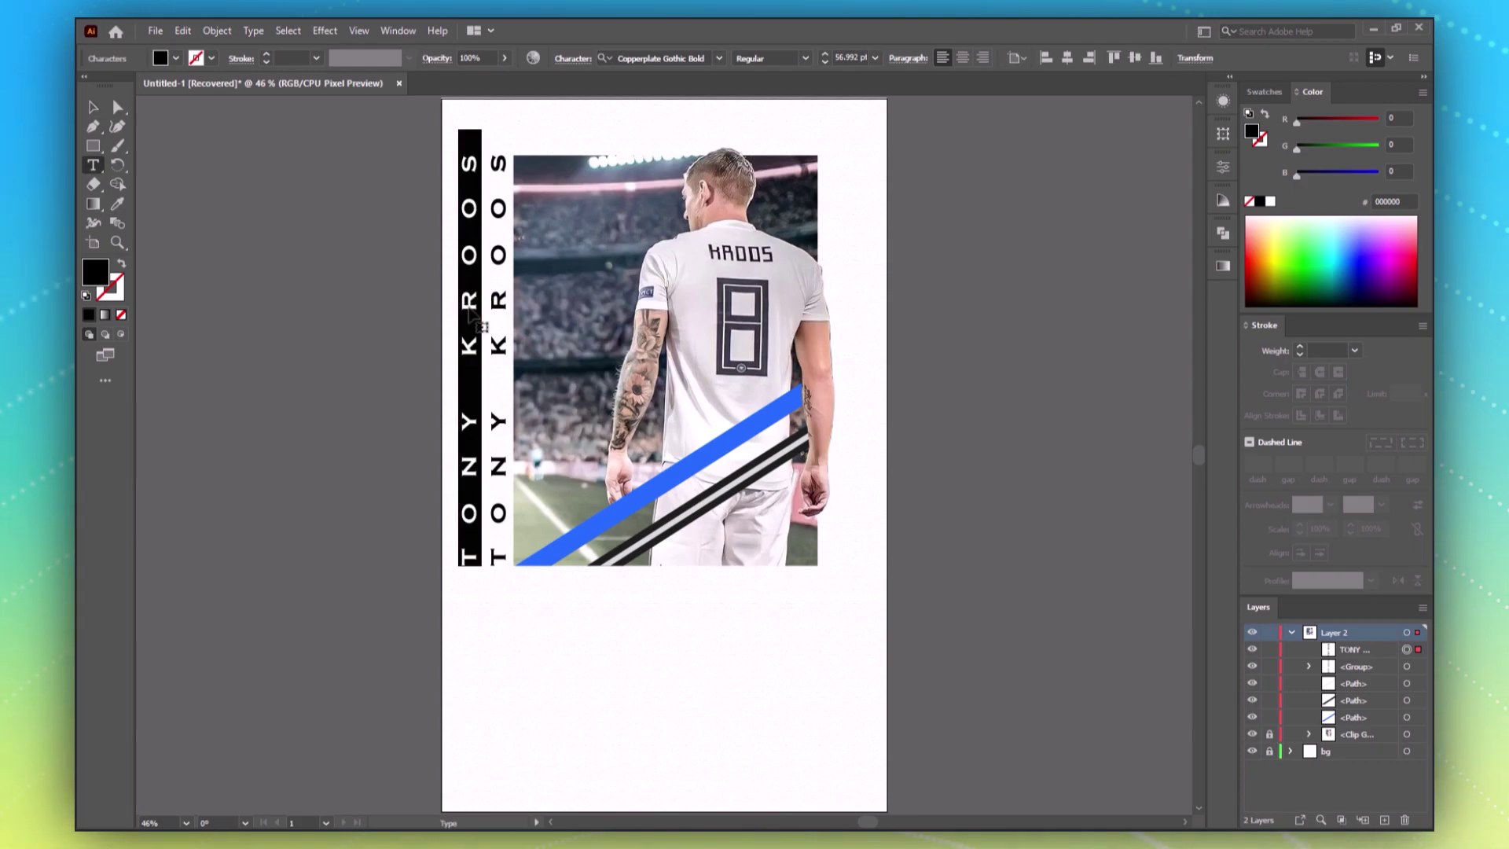
type("REAL MADRID")
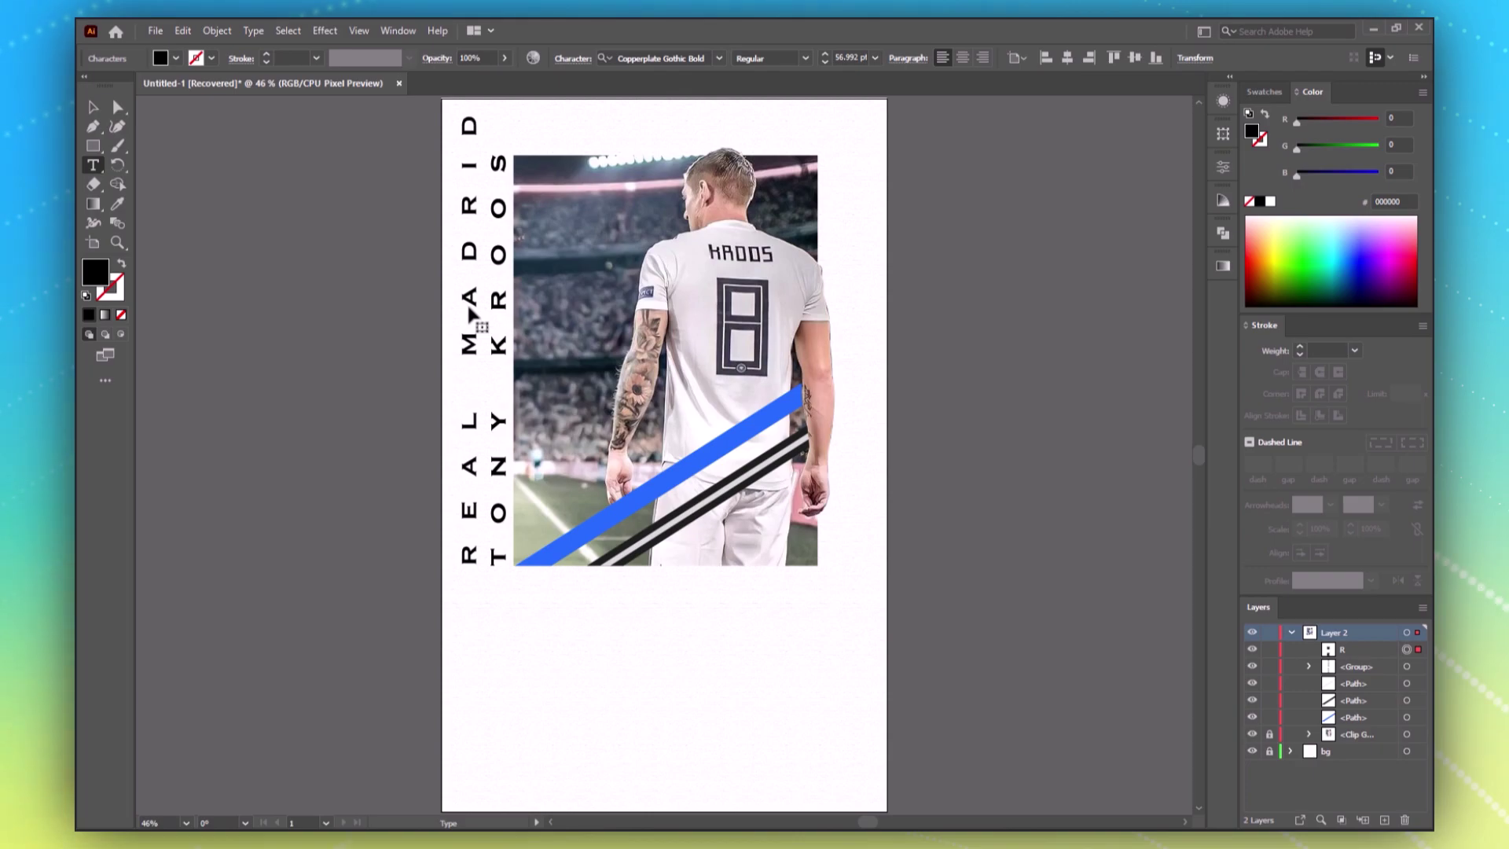
key("Escape")
Step: Set REAL MADRID in Times New Roman, shrink it to about 23 pt and place it beside the lower part of the name
left_click(718, 58)
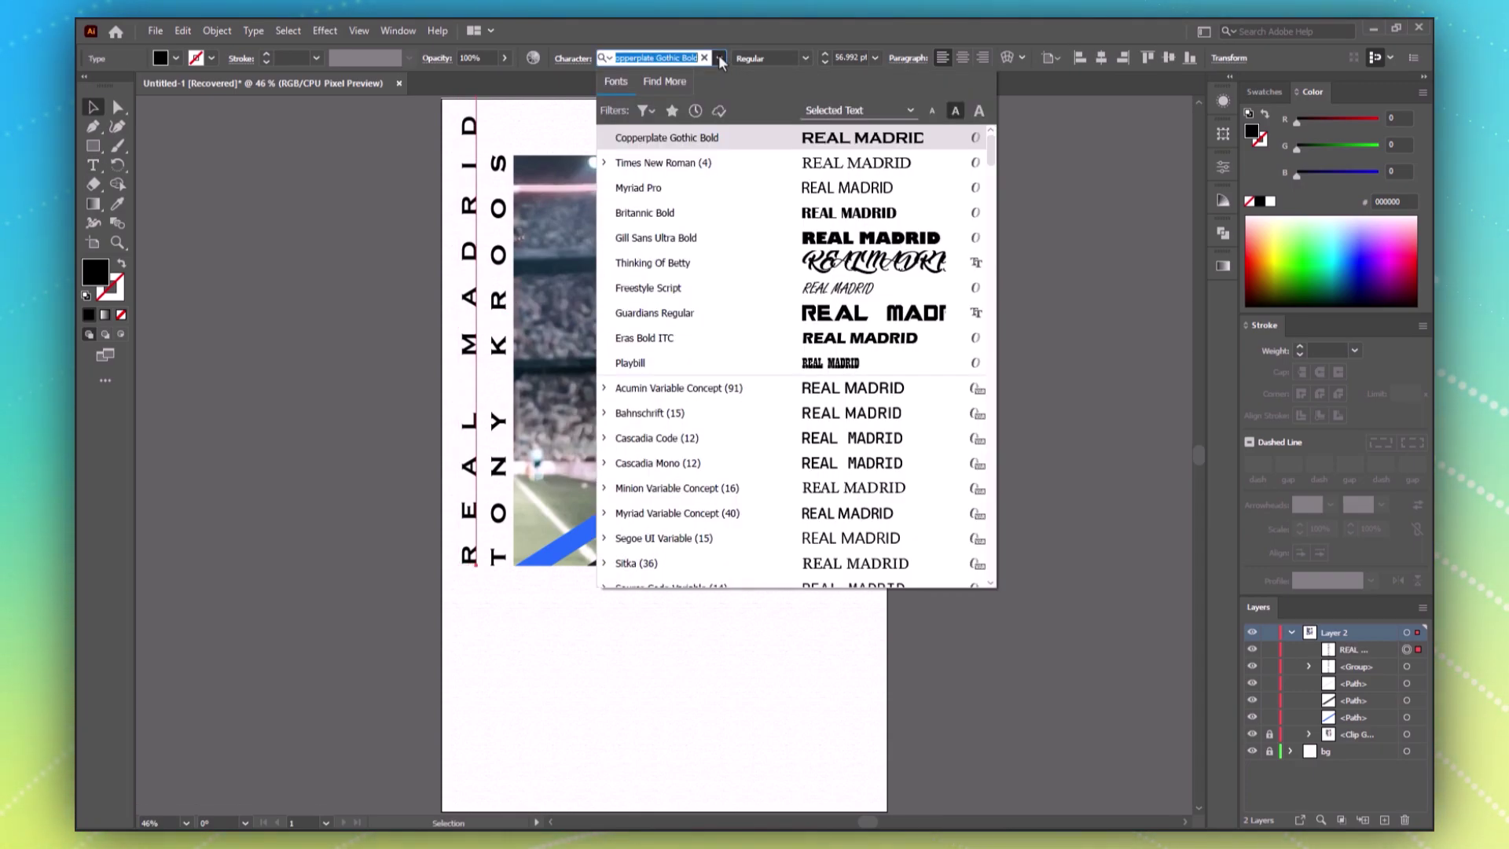
left_click(652, 158)
left_click_drag(472, 117, 469, 388)
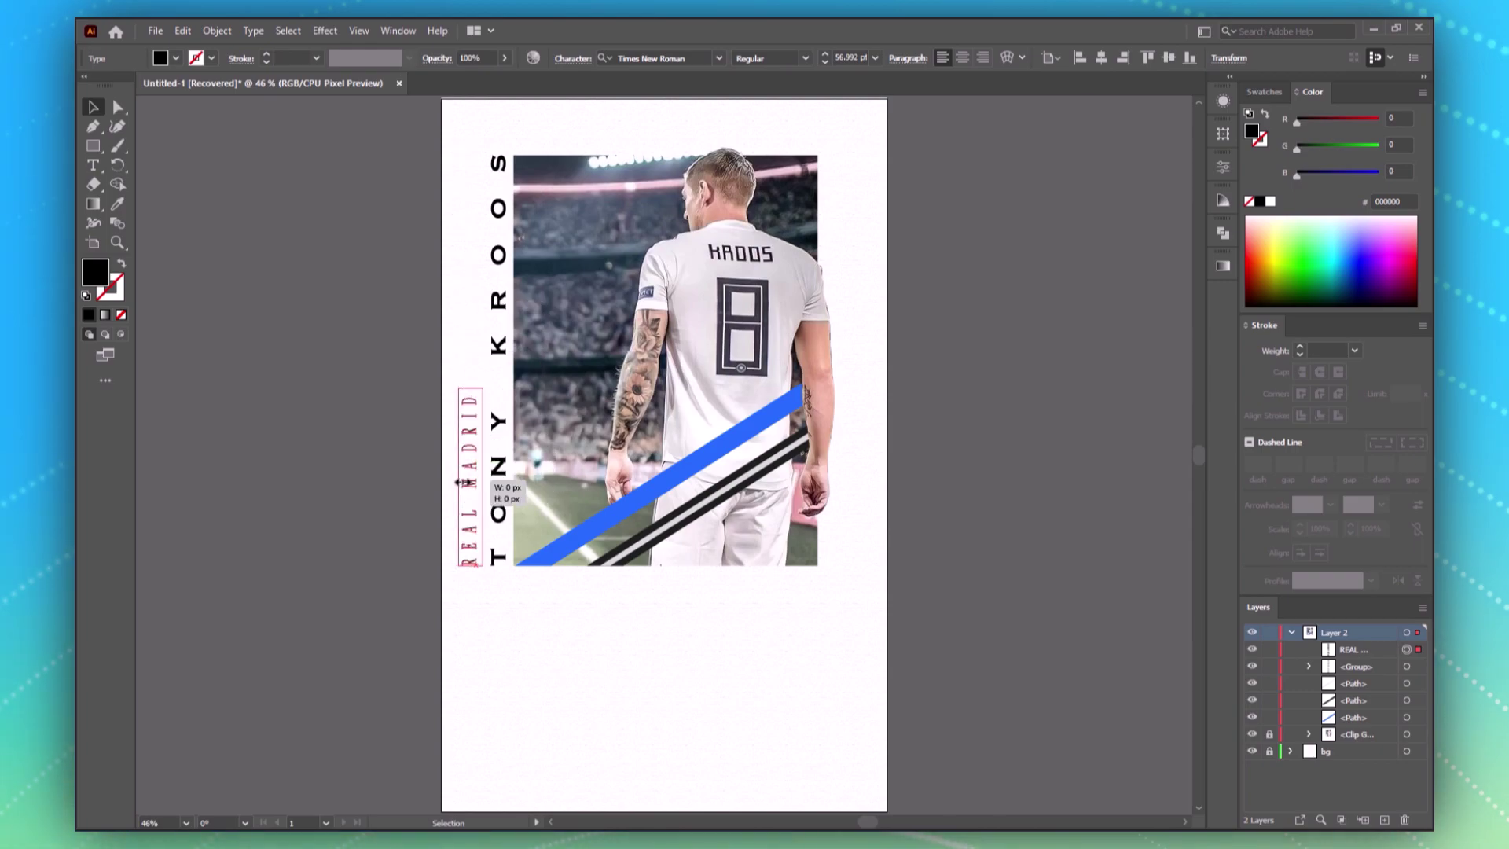
left_click_drag(472, 483, 478, 484)
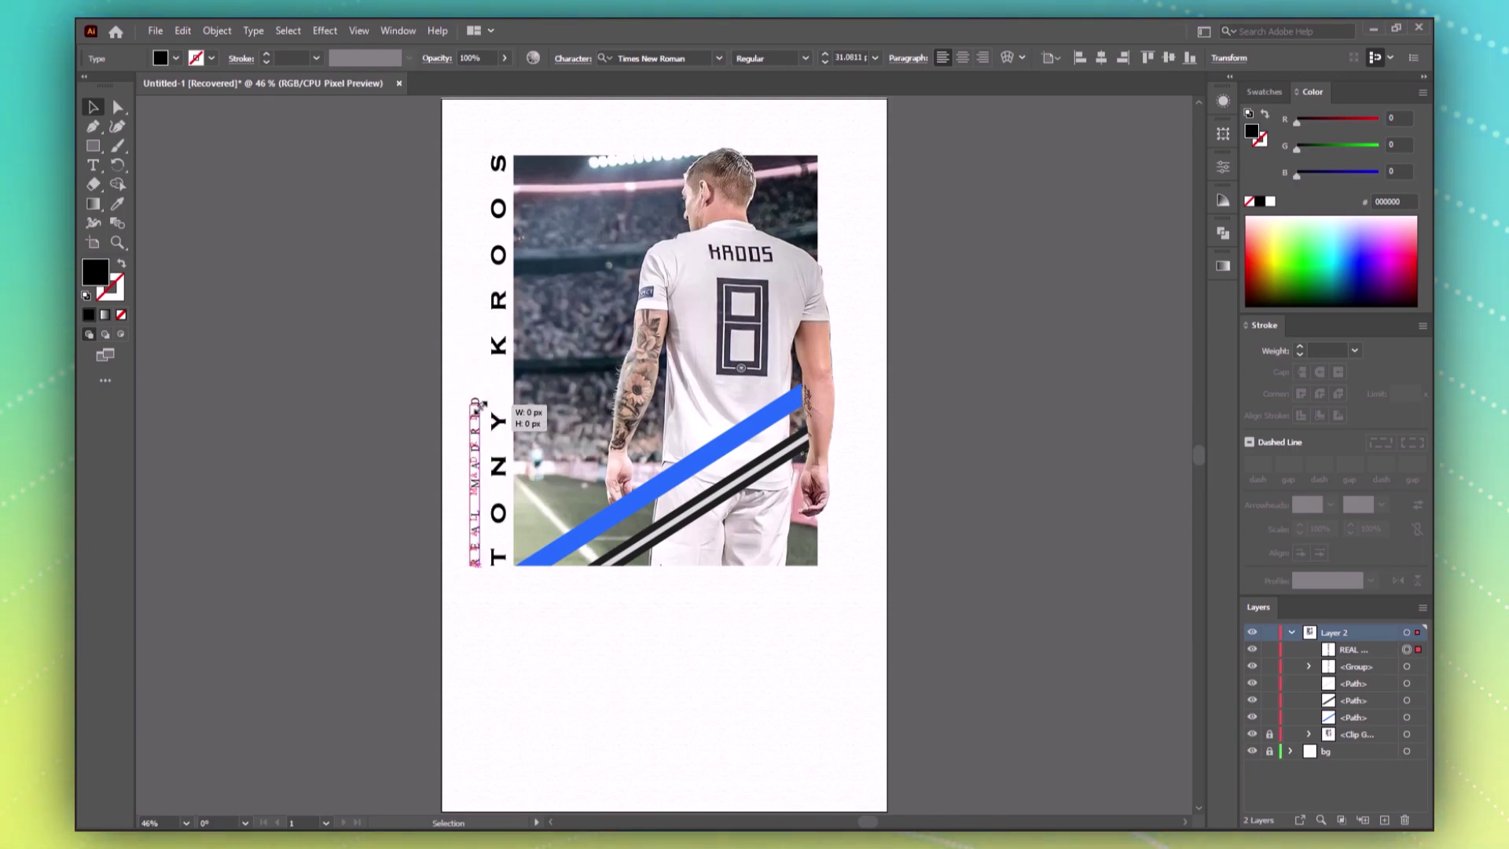
left_click(508, 601)
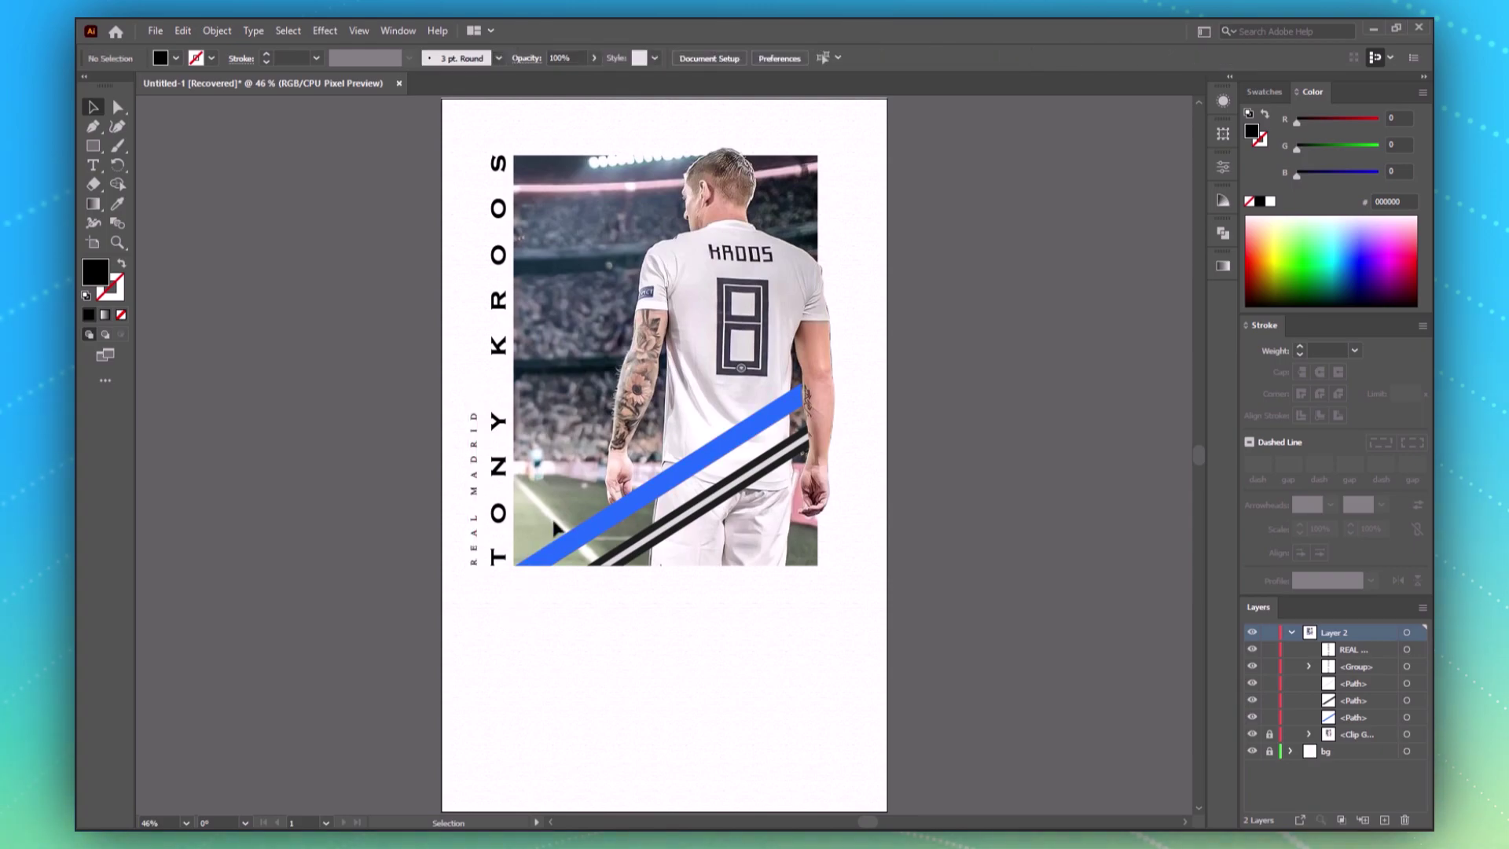
left_click(475, 464)
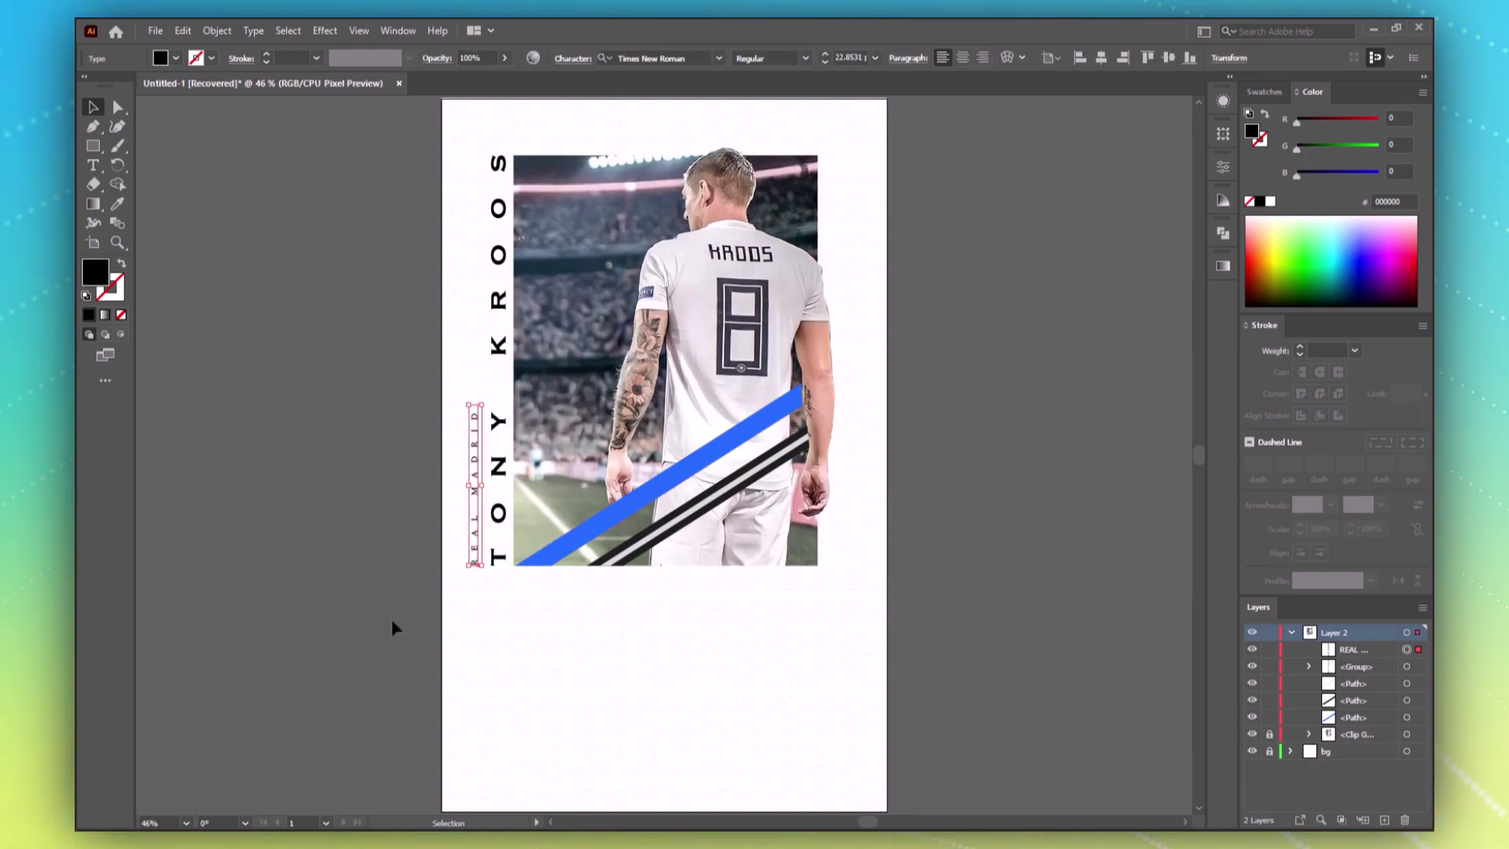
left_click(494, 588)
Step: Bring the Real Madrid crest image from the pin folder onto the poster
left_click(874, 841)
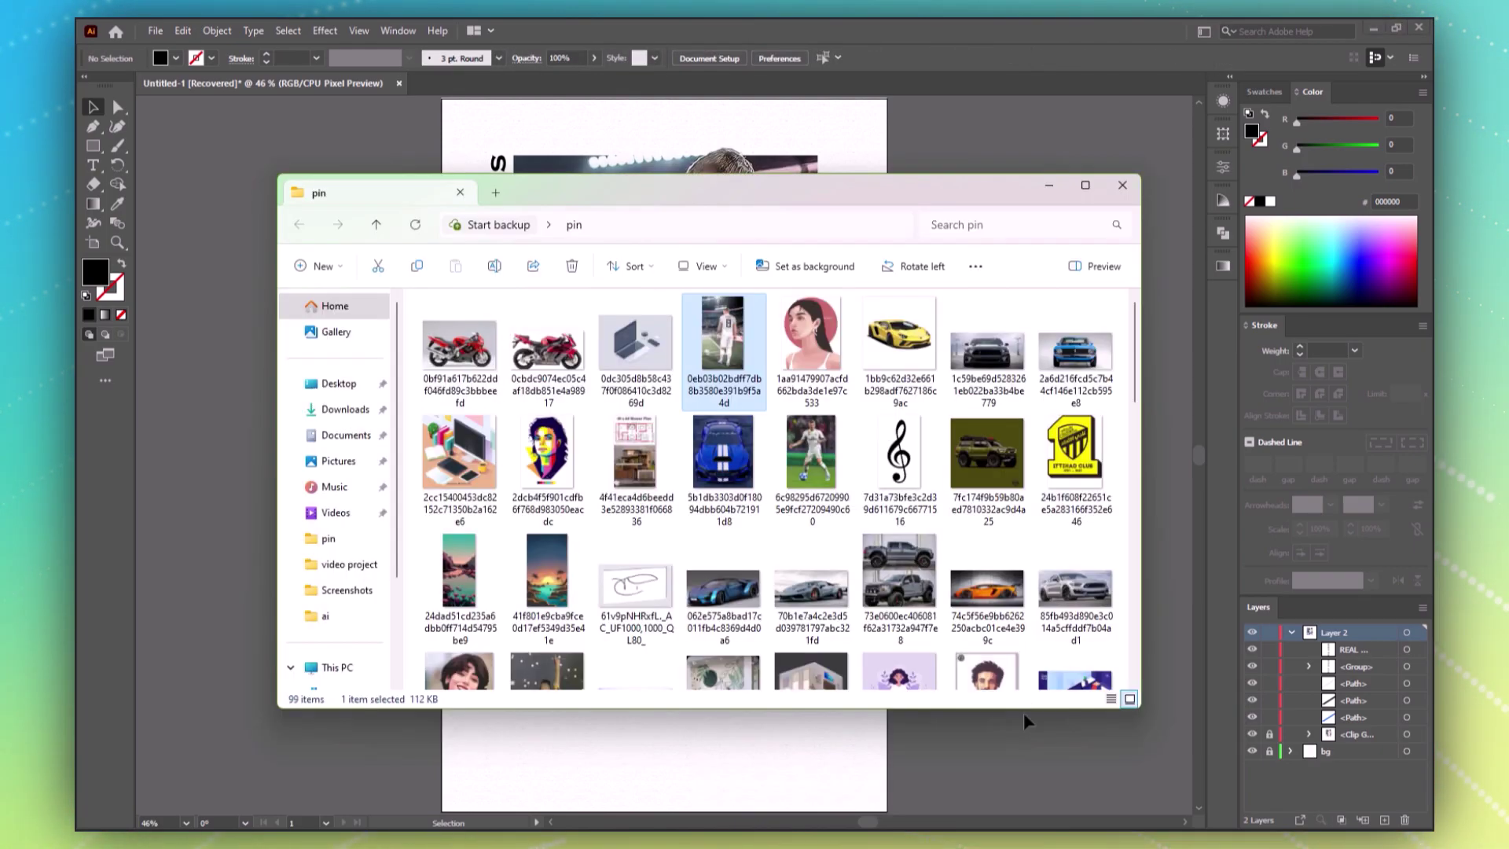
left_click_drag(1138, 340, 1147, 497)
left_click_drag(727, 481, 881, 280)
left_click(1048, 185)
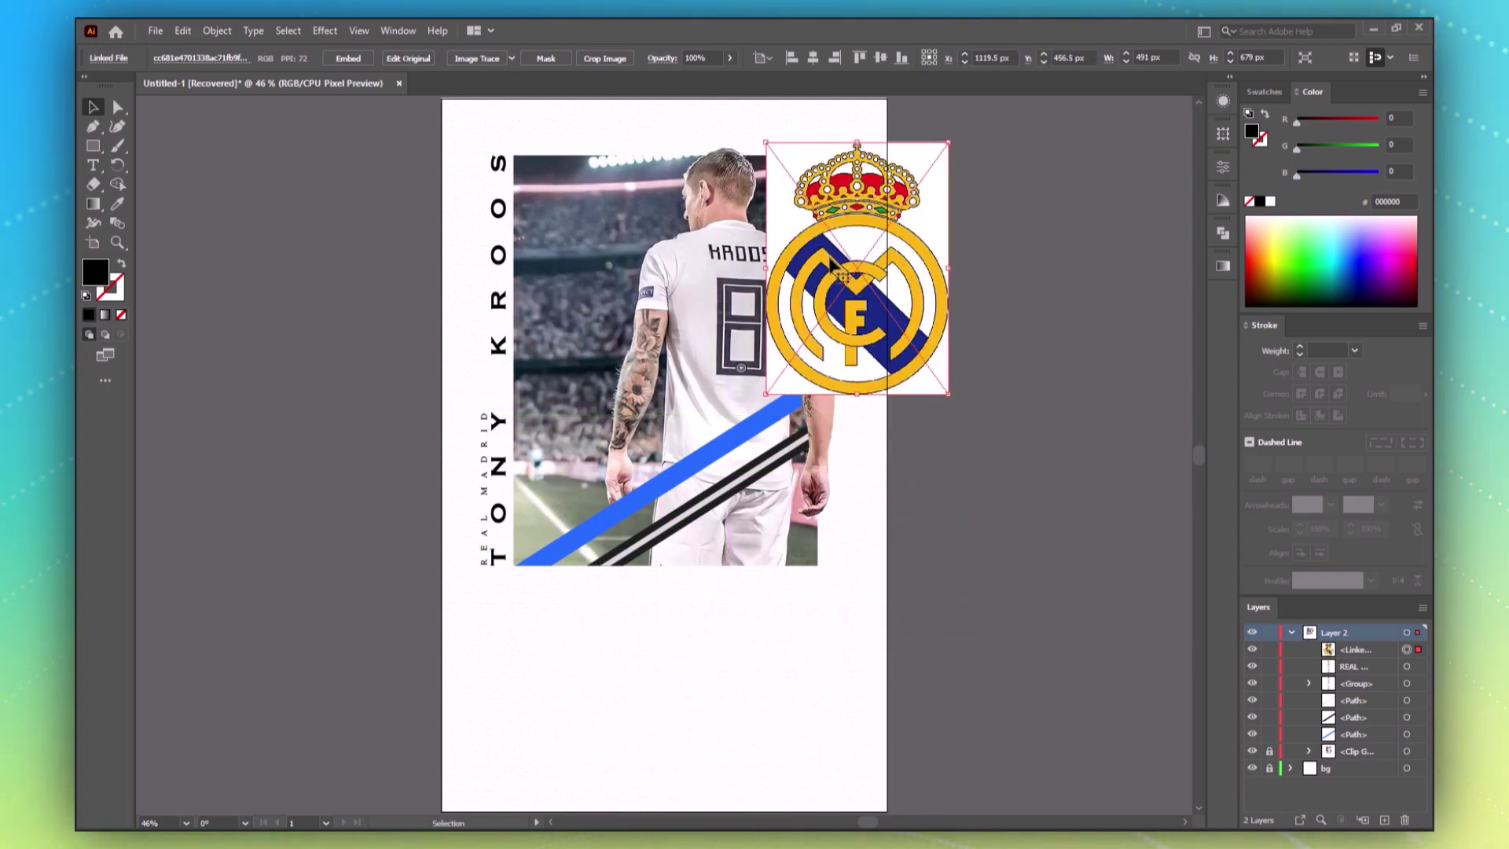
Step: Move the crest to the unlocked bg layer, enlarge it to about 735 × 1016 px and place it behind the photo's upper right
key("Delete")
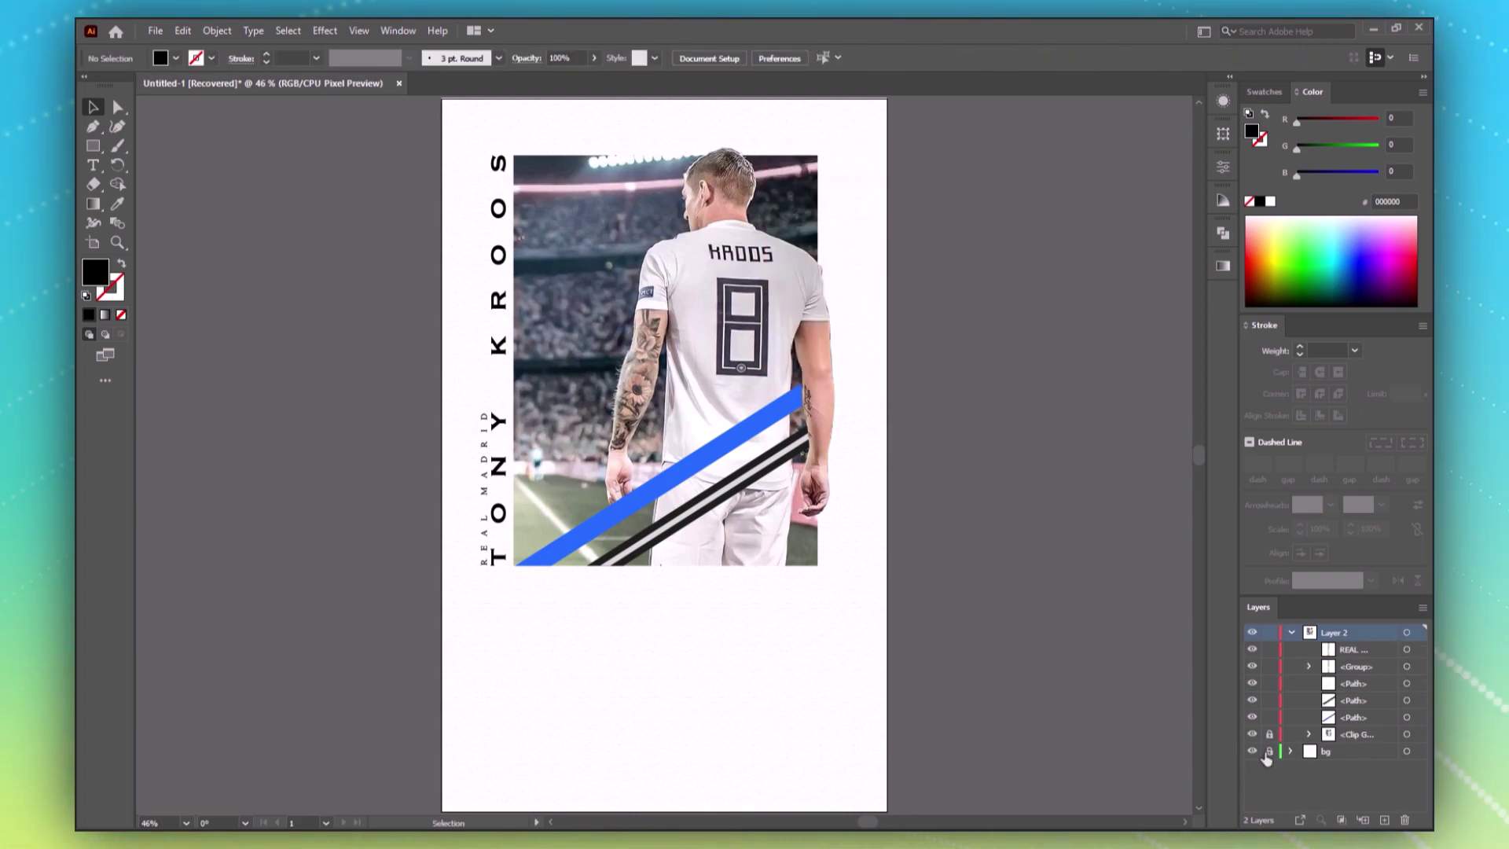
left_click(1377, 756)
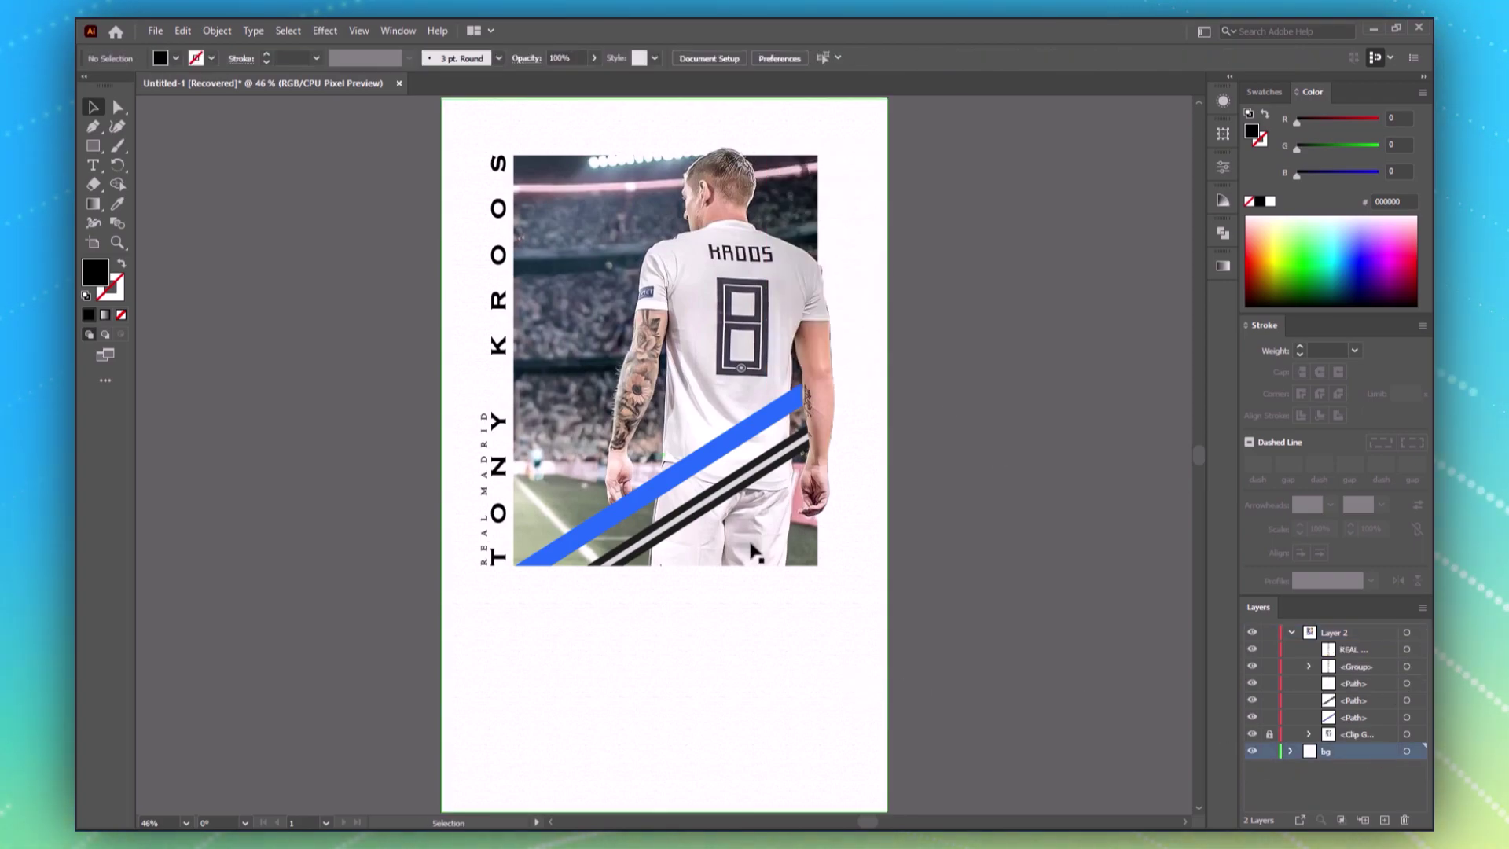
left_click(182, 30)
left_click(264, 181)
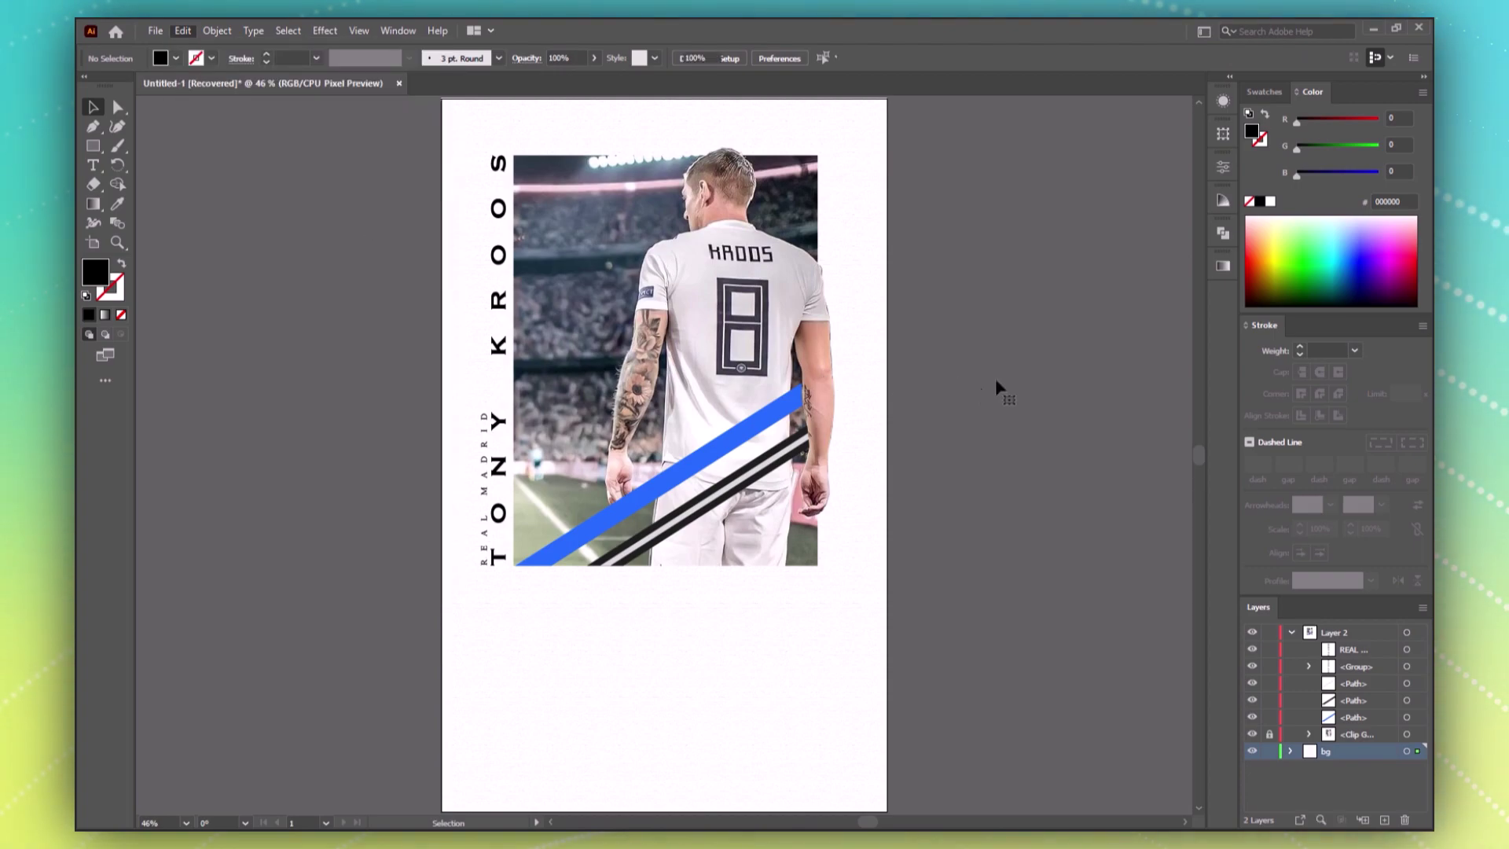
left_click_drag(933, 350, 810, 390)
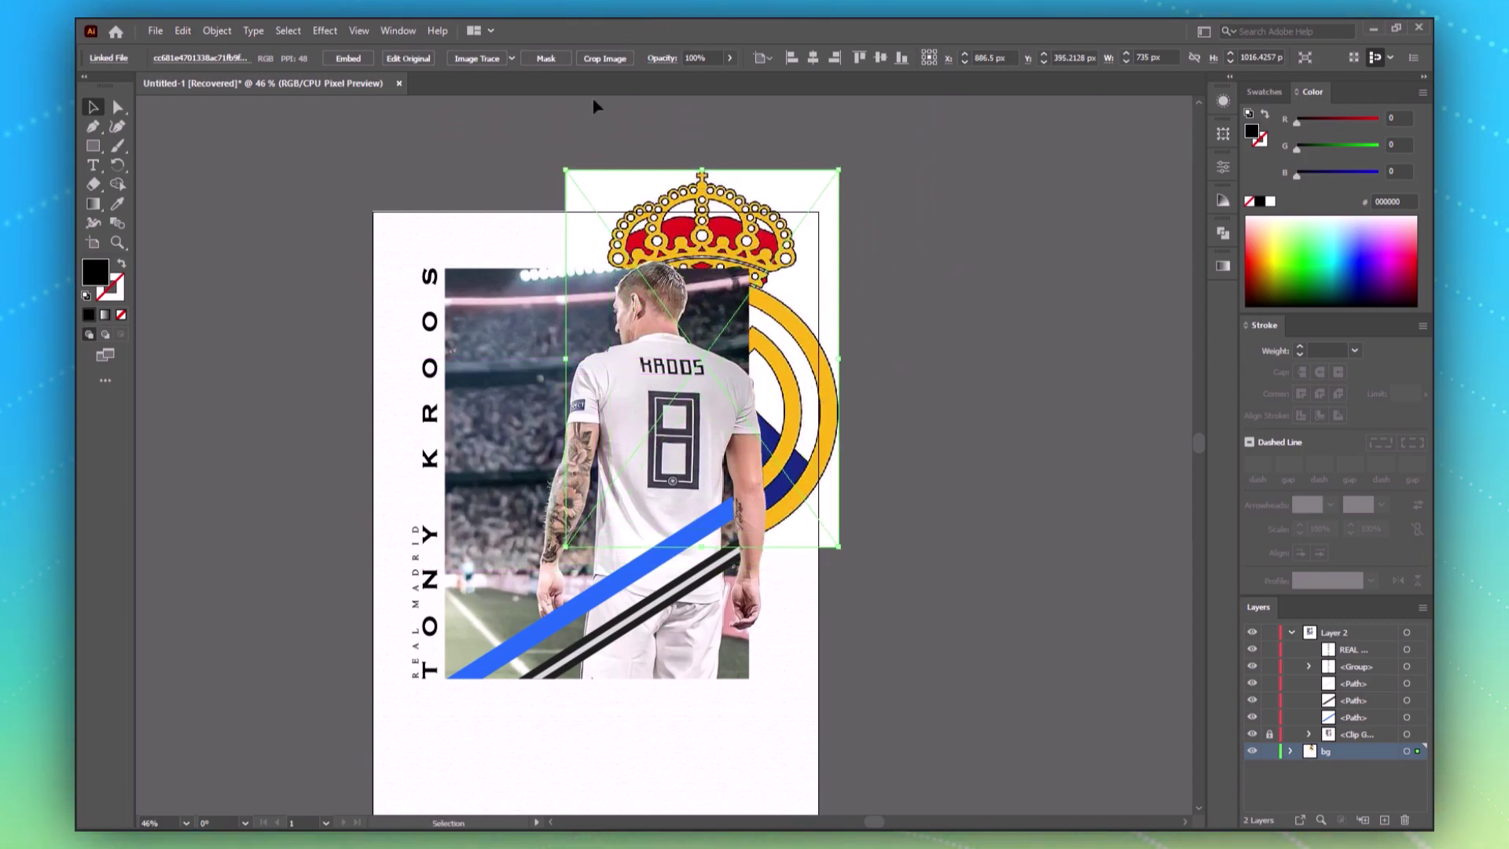
Step: Set the crest's opacity to 25% and lock the bg layer
left_click(692, 58)
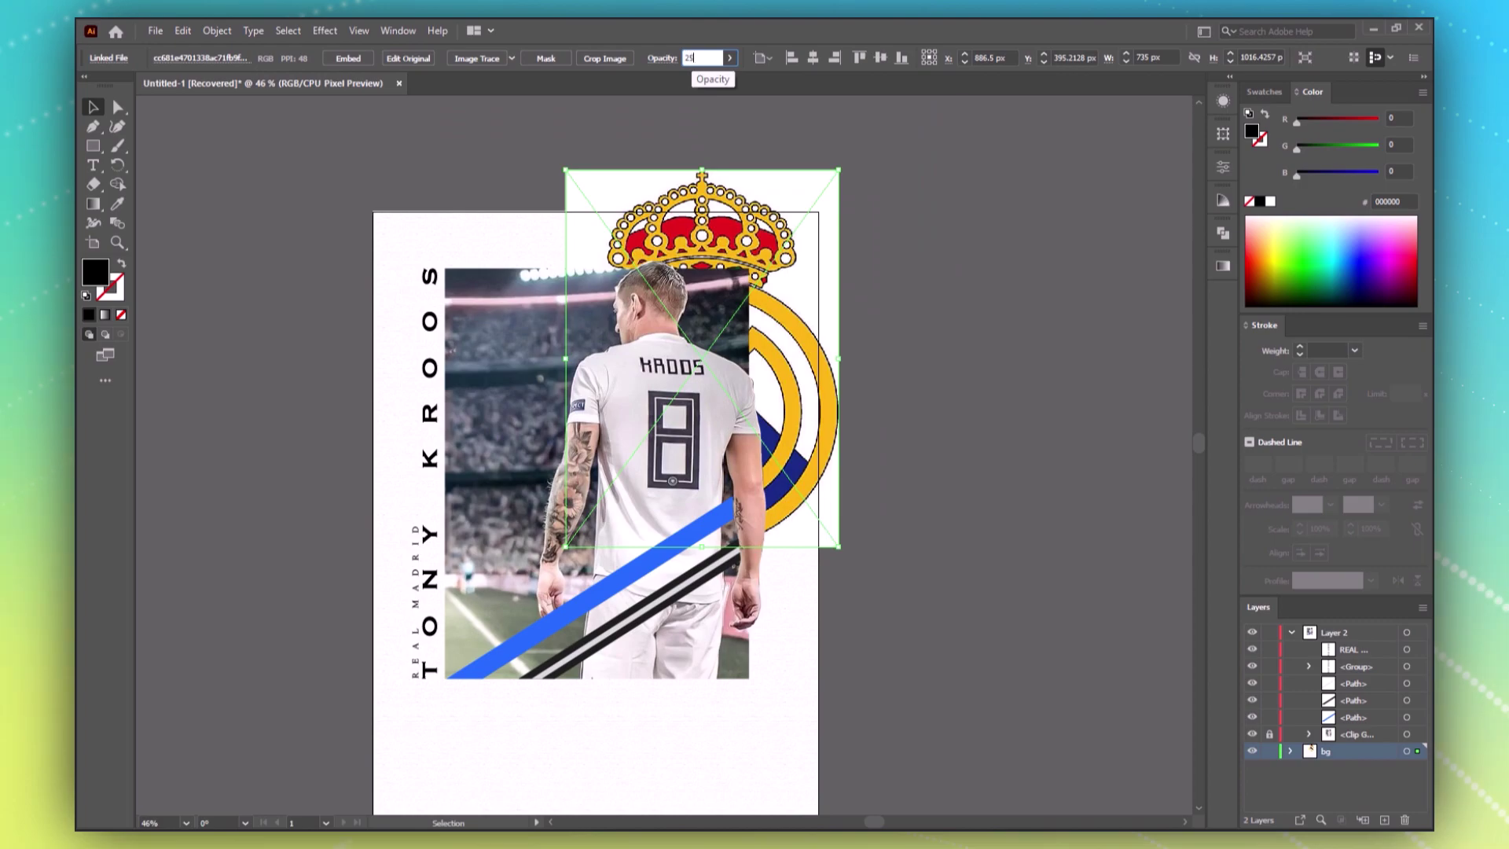
type("25")
key("Return")
left_click(894, 287)
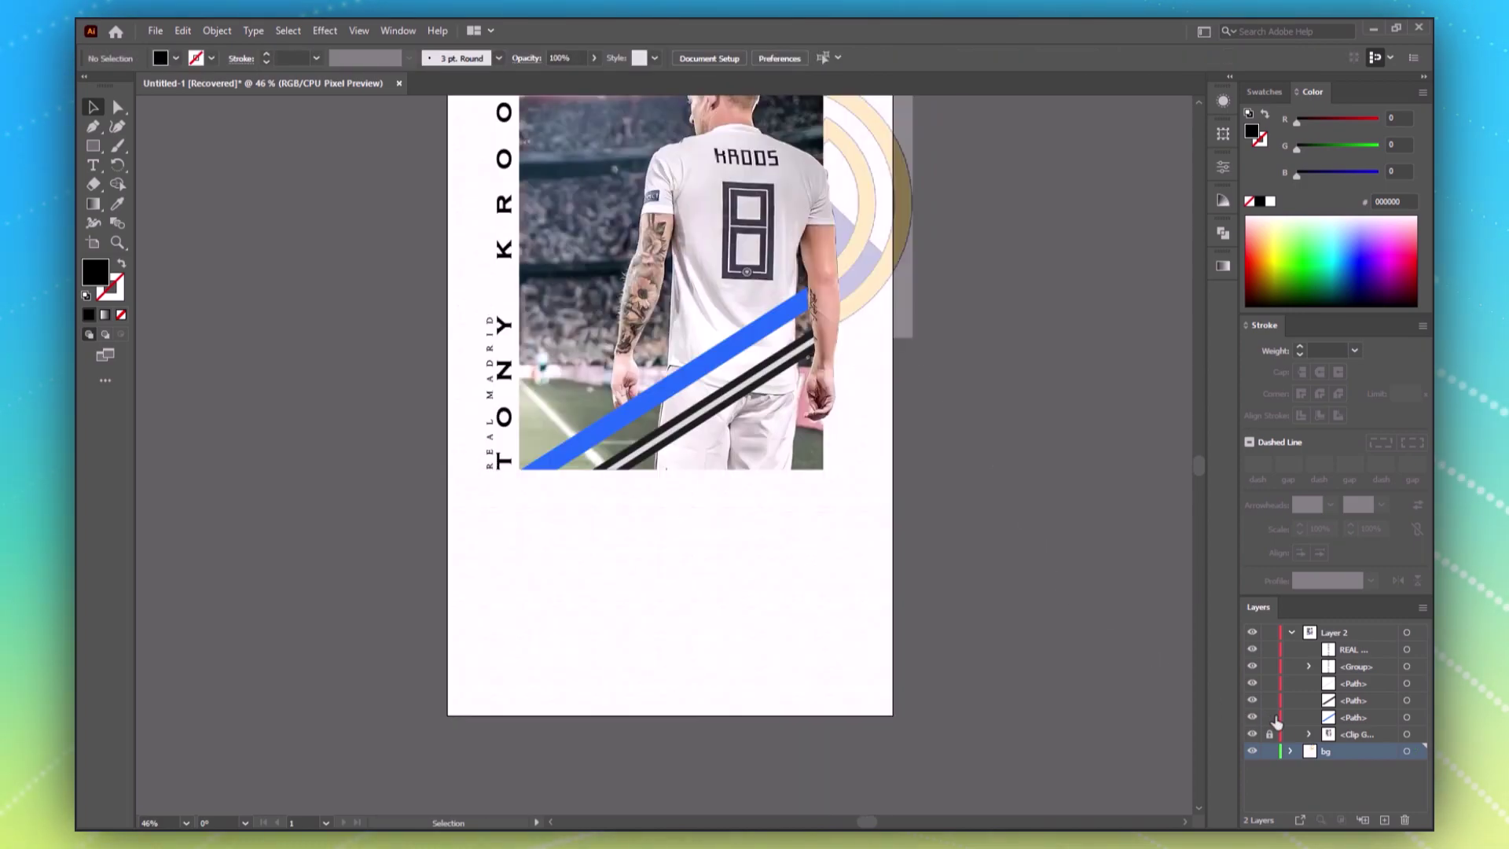
left_click_drag(1027, 262, 1060, 333)
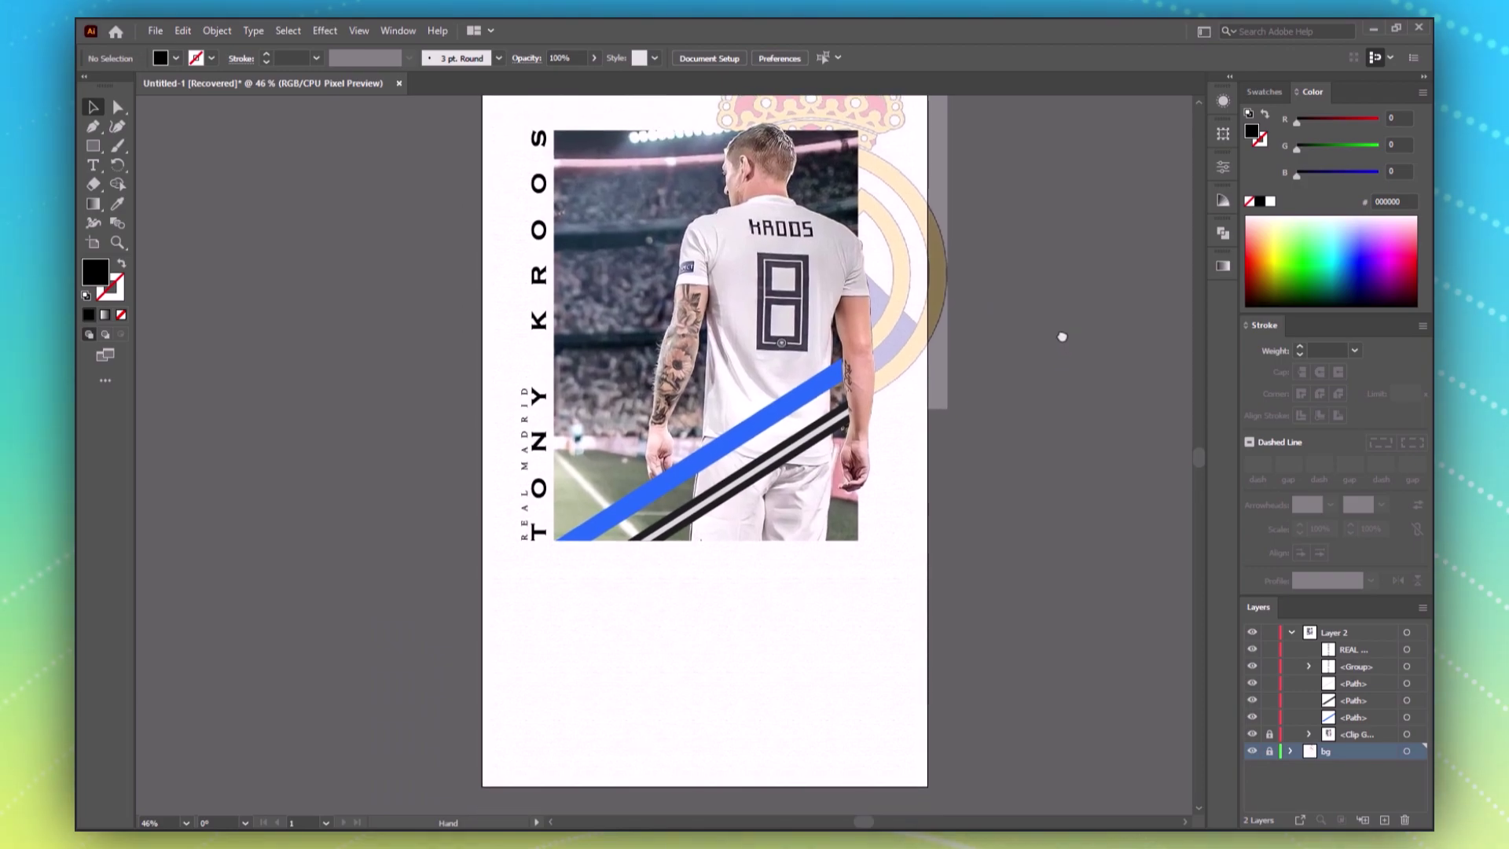
Step: Create a topmost layer named MAIN, lock Layer 2 and bg, and make MAIN the active layer
left_click(1289, 633)
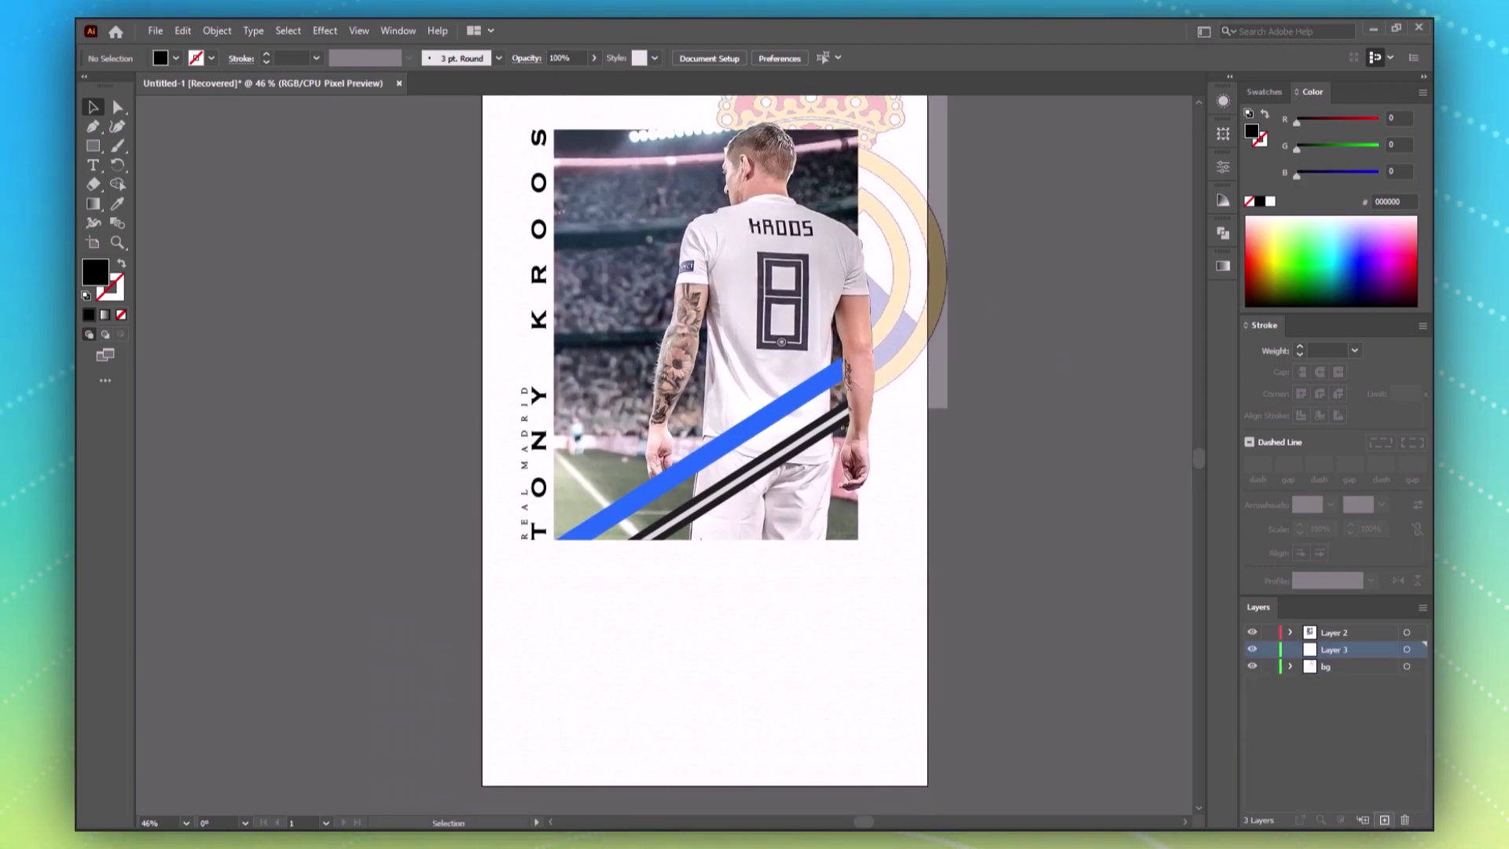
left_click_drag(1329, 626, 1331, 631)
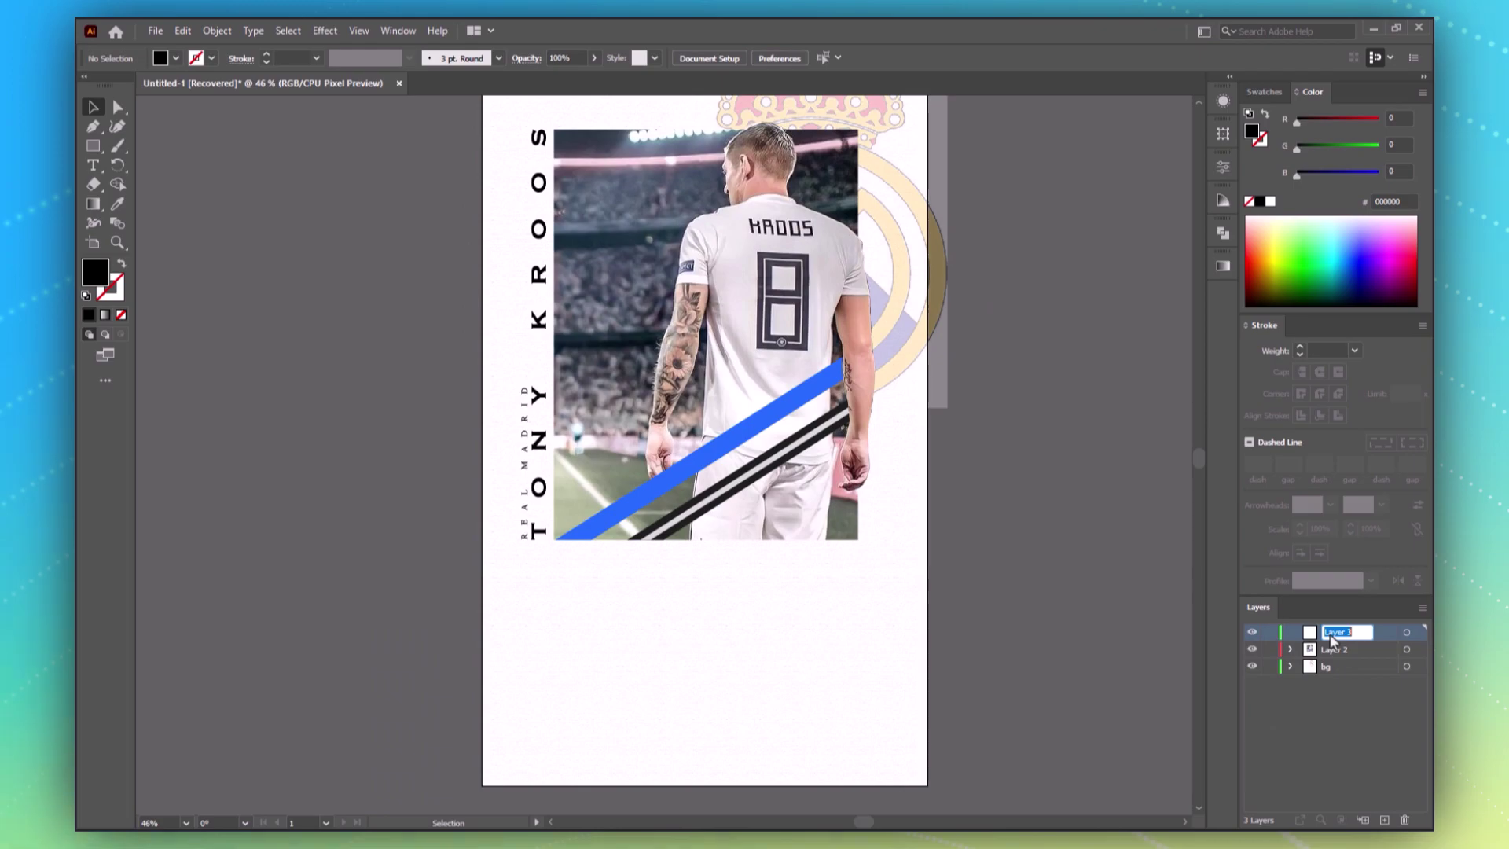
type("MA")
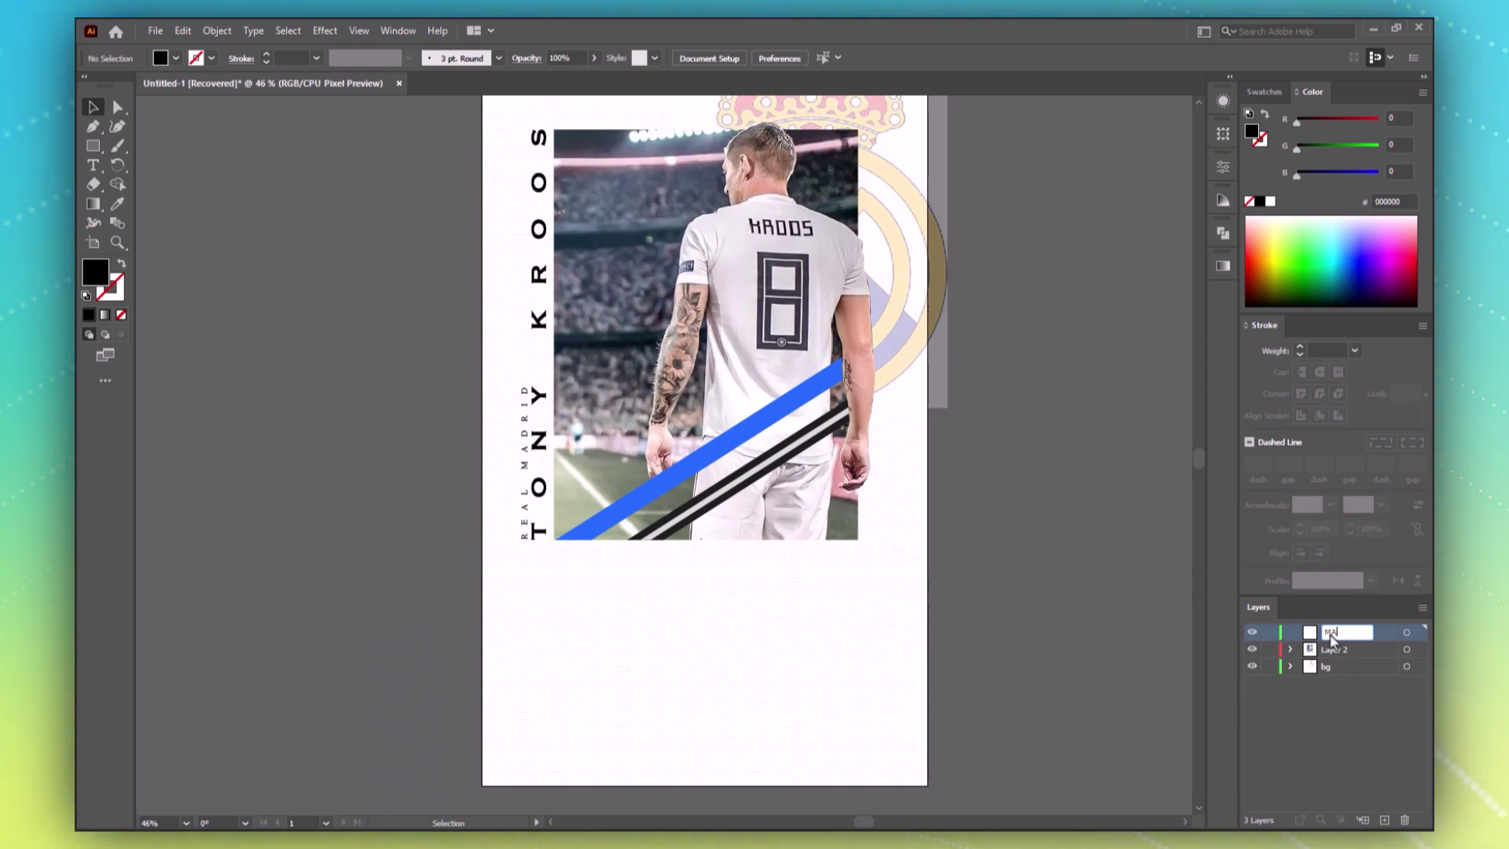
key("Return")
left_click(917, 656)
left_click_drag(1269, 649, 1269, 666)
left_click(1347, 632)
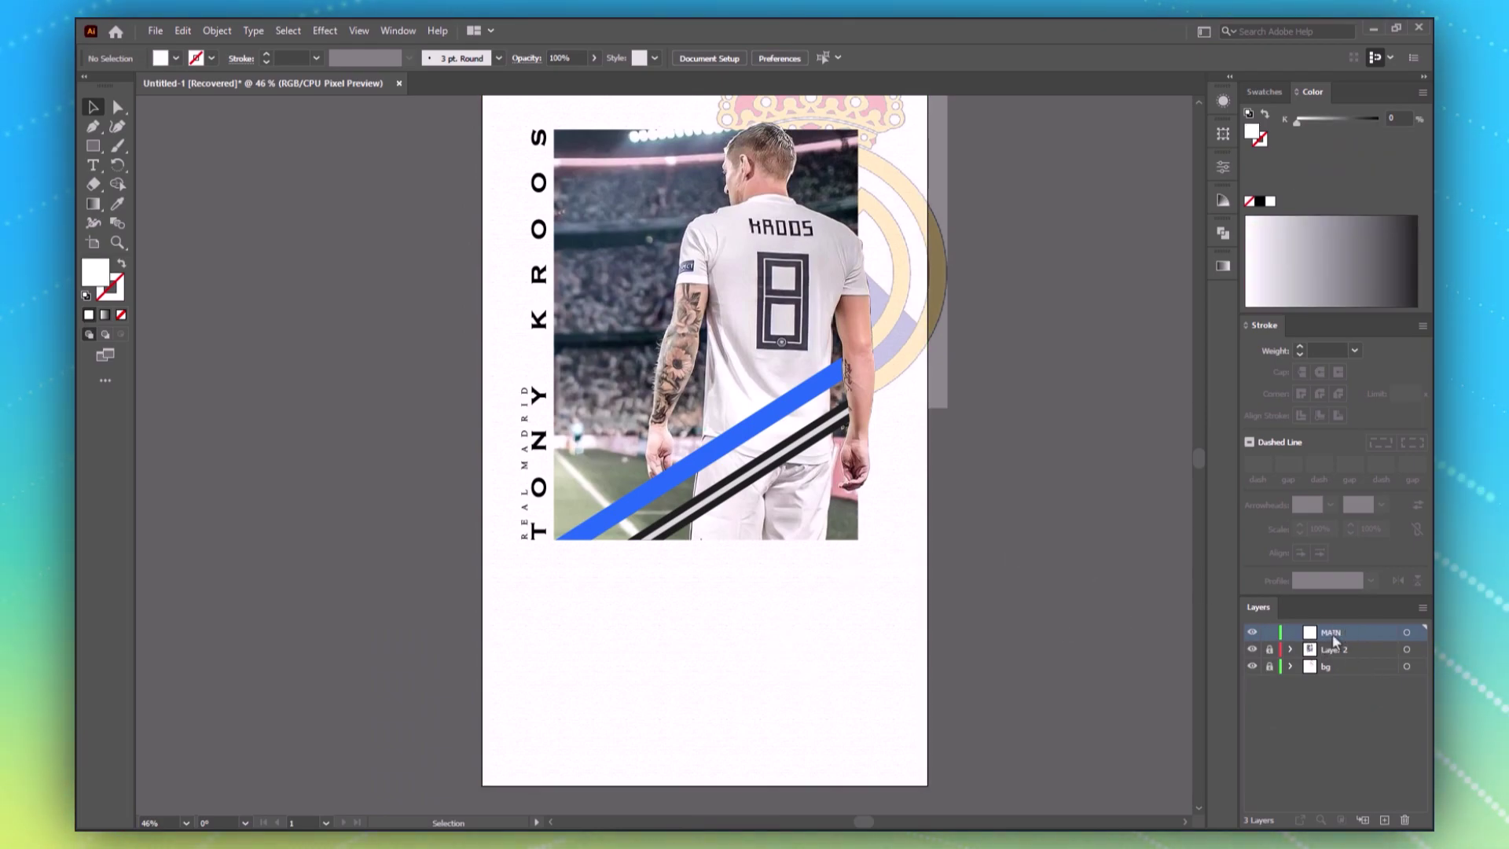
Step: Paste the full-body cut-out player with the ball onto MAIN and position him over the photo's lower half
left_click(182, 30)
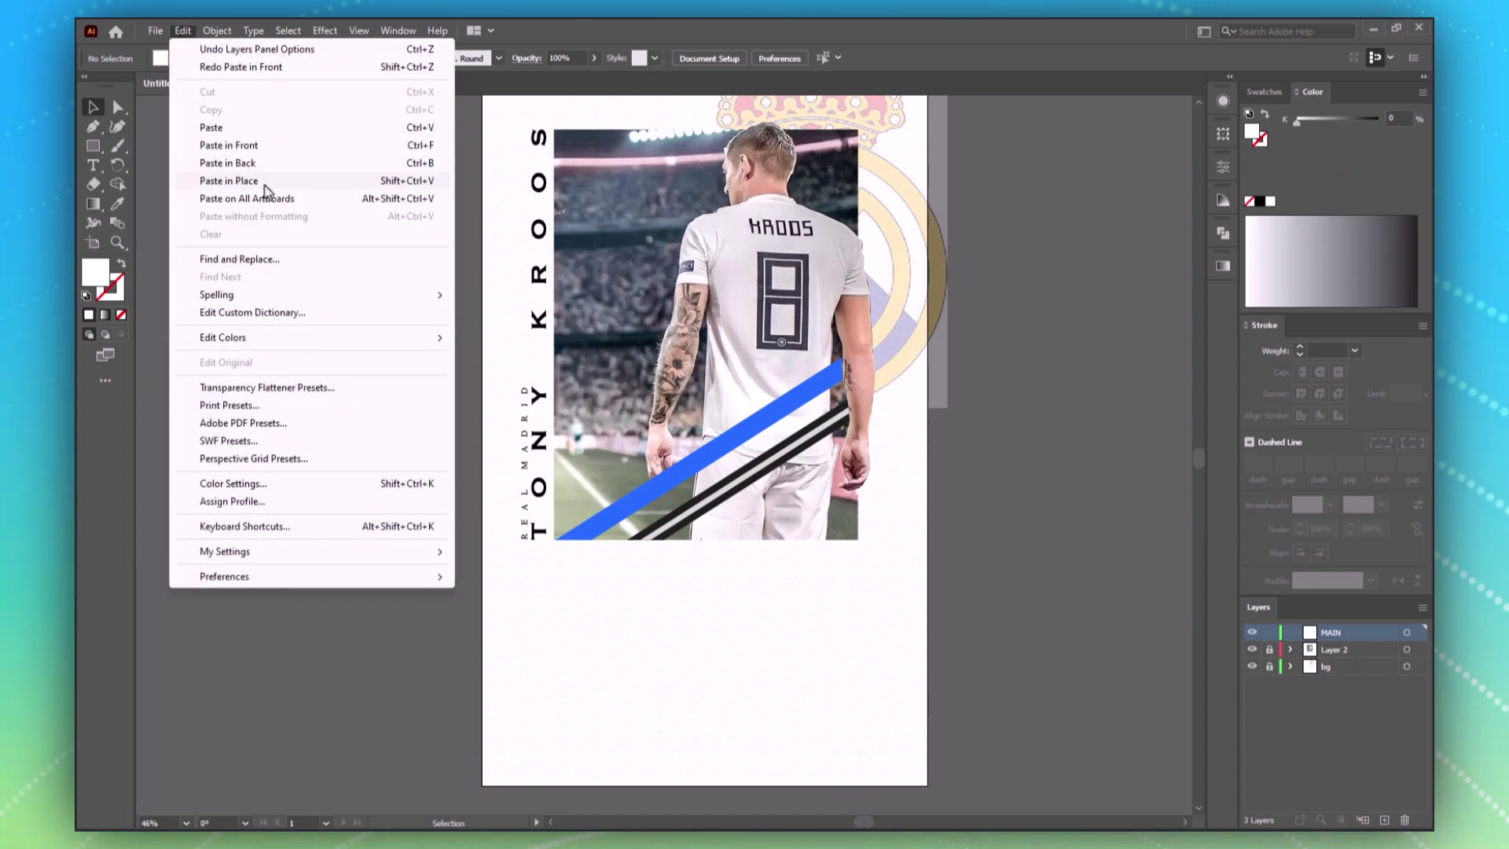
left_click(265, 185)
left_click_drag(786, 675, 857, 531)
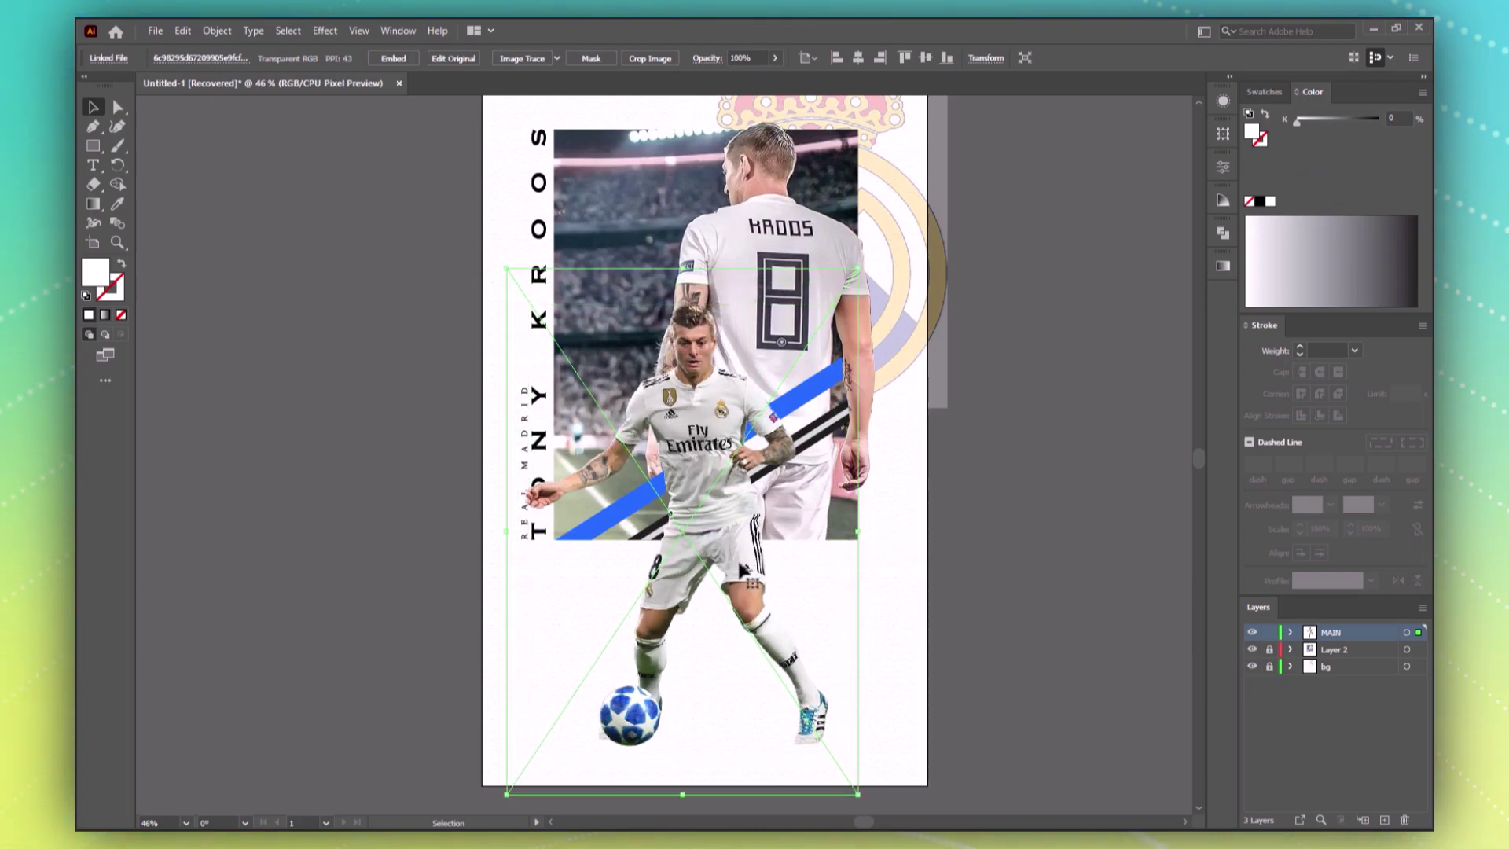
left_click_drag(743, 565, 728, 508)
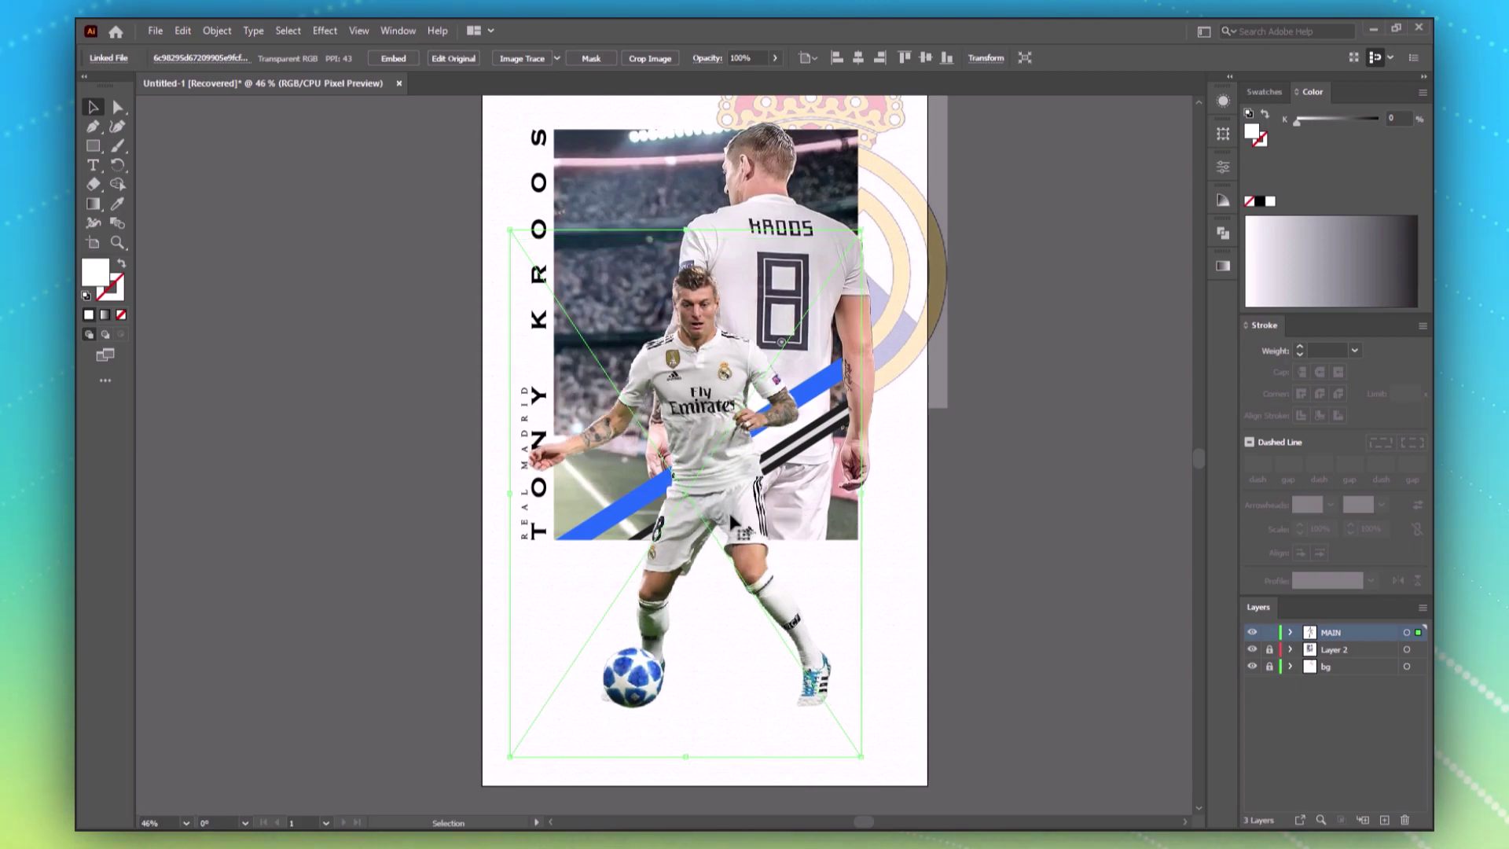
left_click(906, 601)
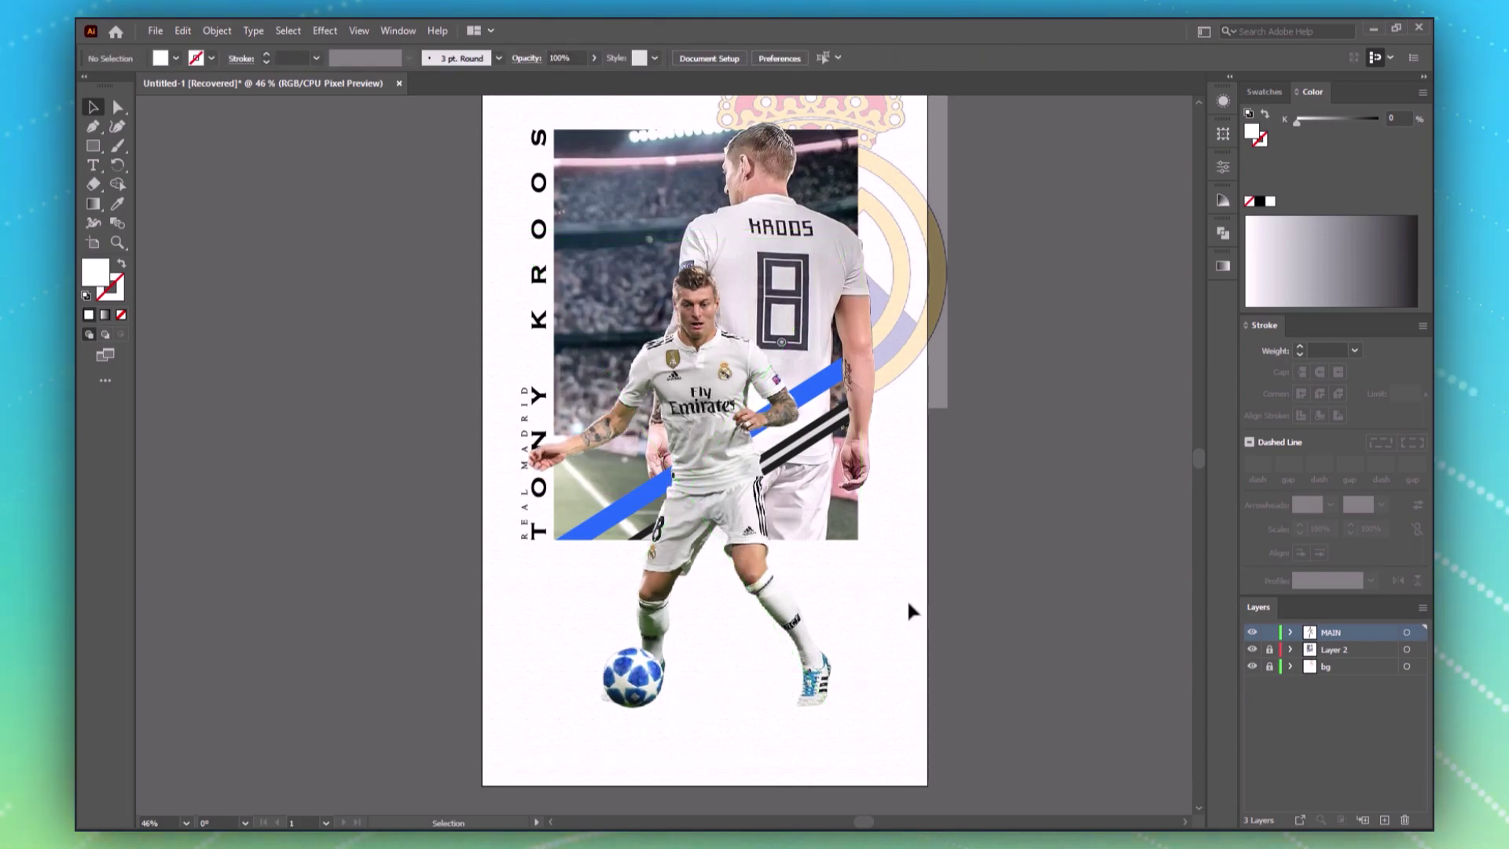
Step: Add a drop shadow to the cut-out player with 25% opacity, 0 px offsets and 5 px blur
left_click(786, 605)
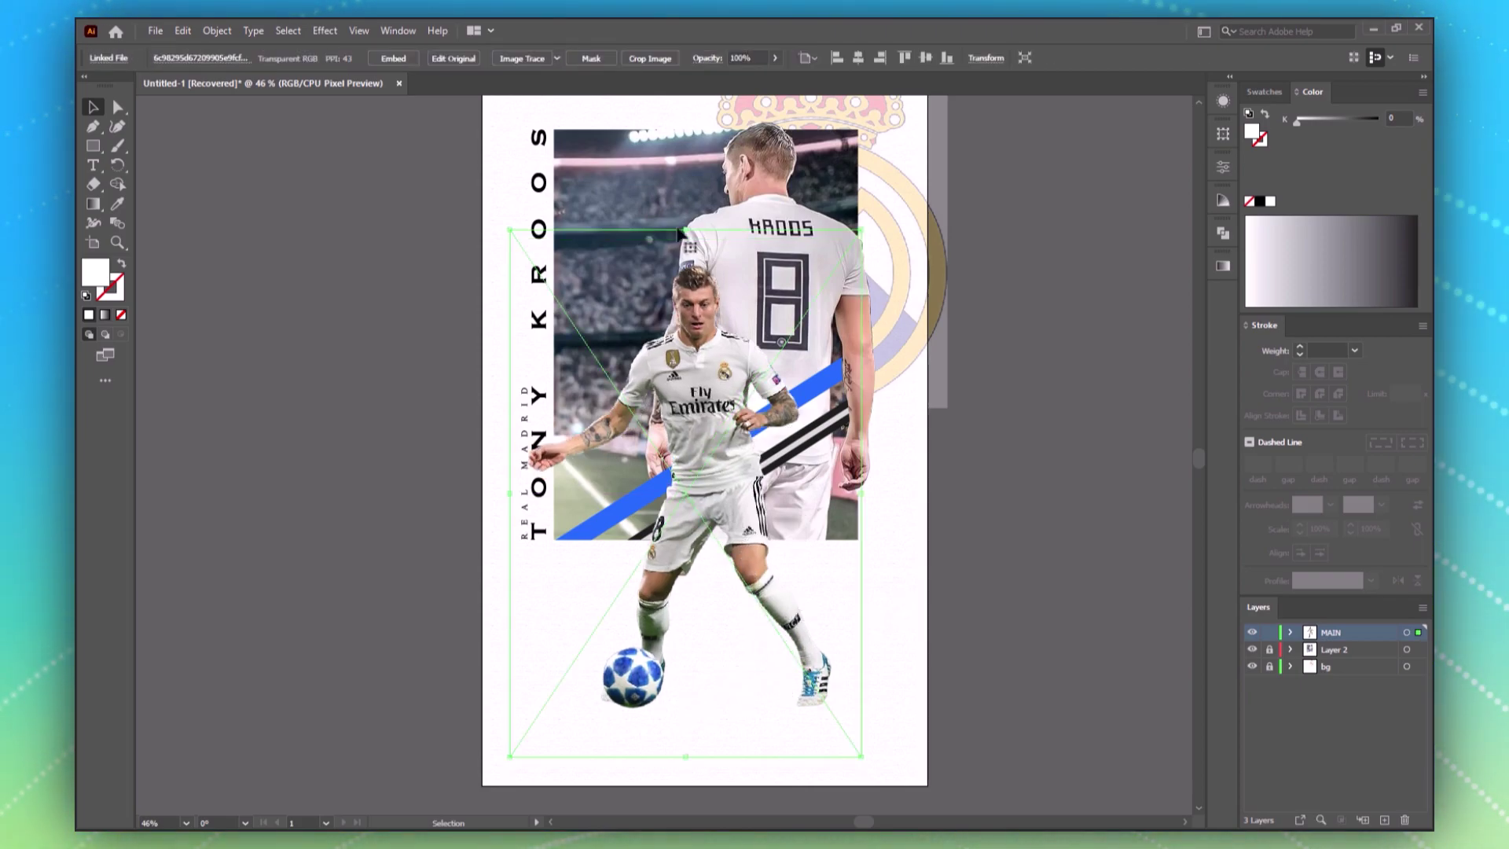
left_click(326, 33)
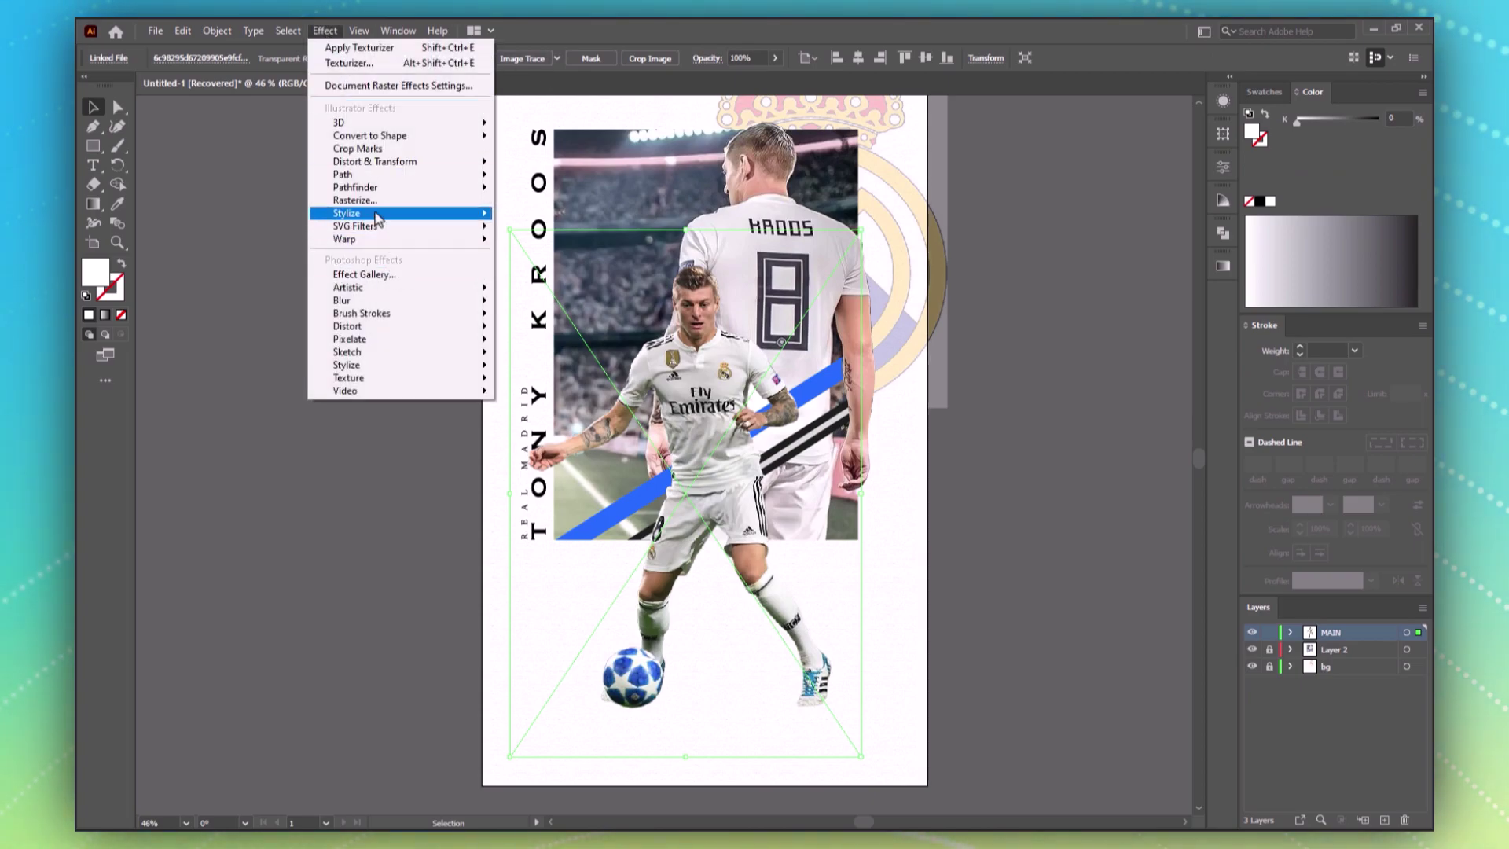
mouse_move(460, 217)
left_click(520, 217)
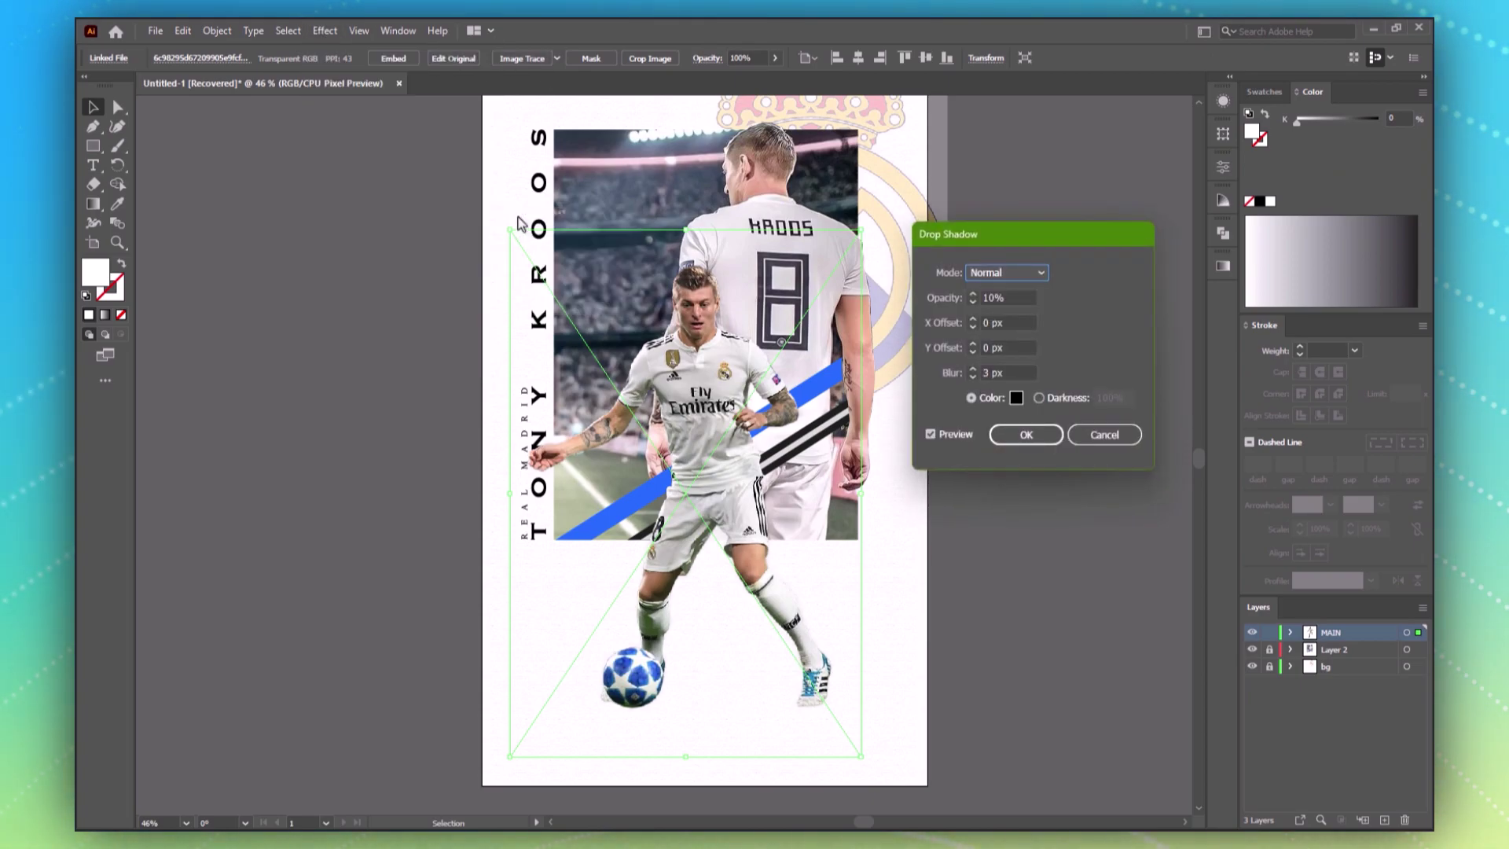
left_click(972, 294)
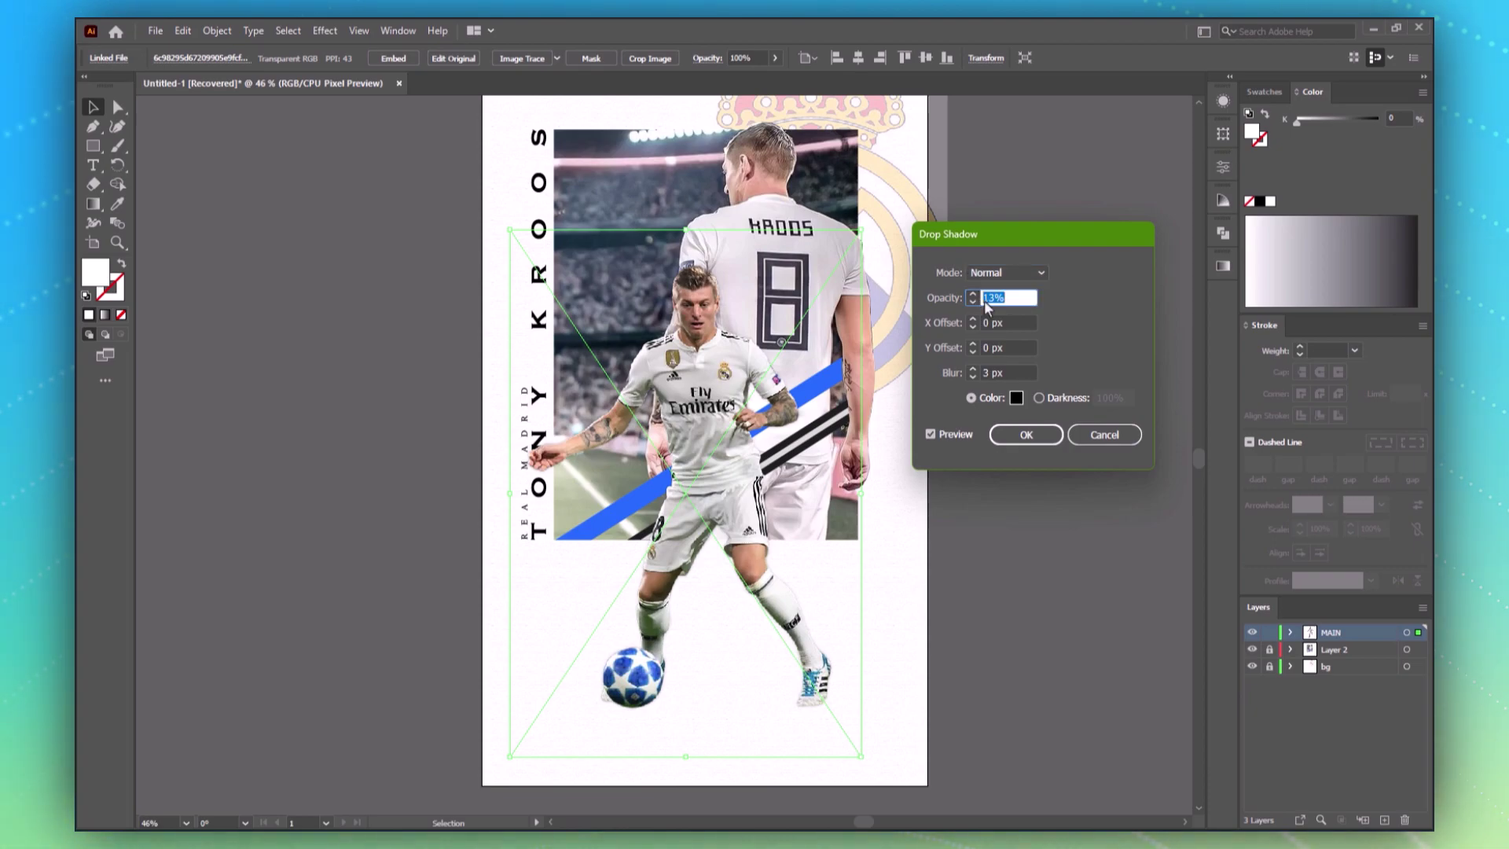
left_click(993, 371)
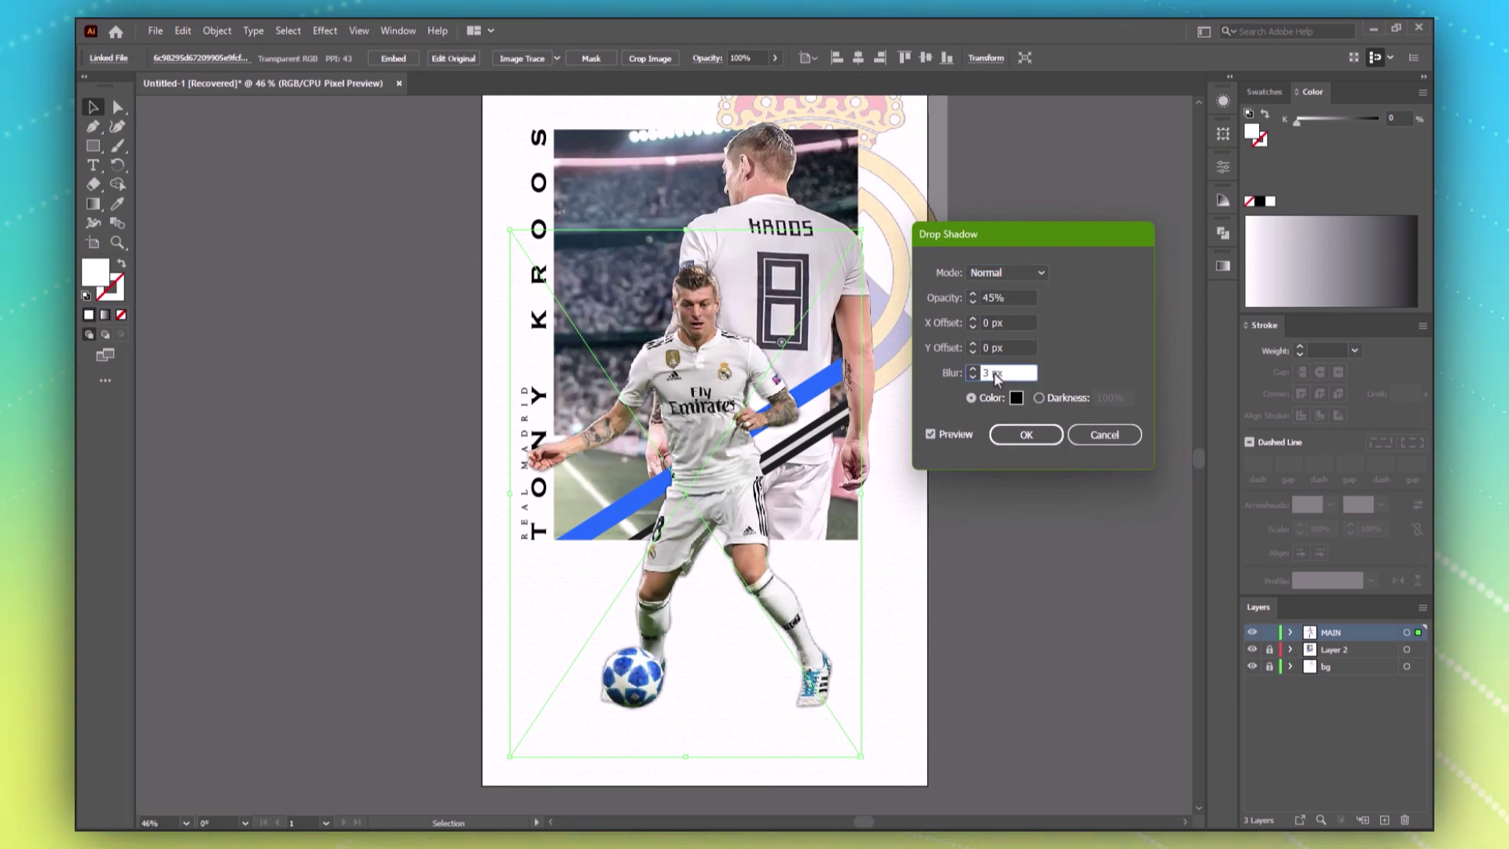
left_click(987, 299)
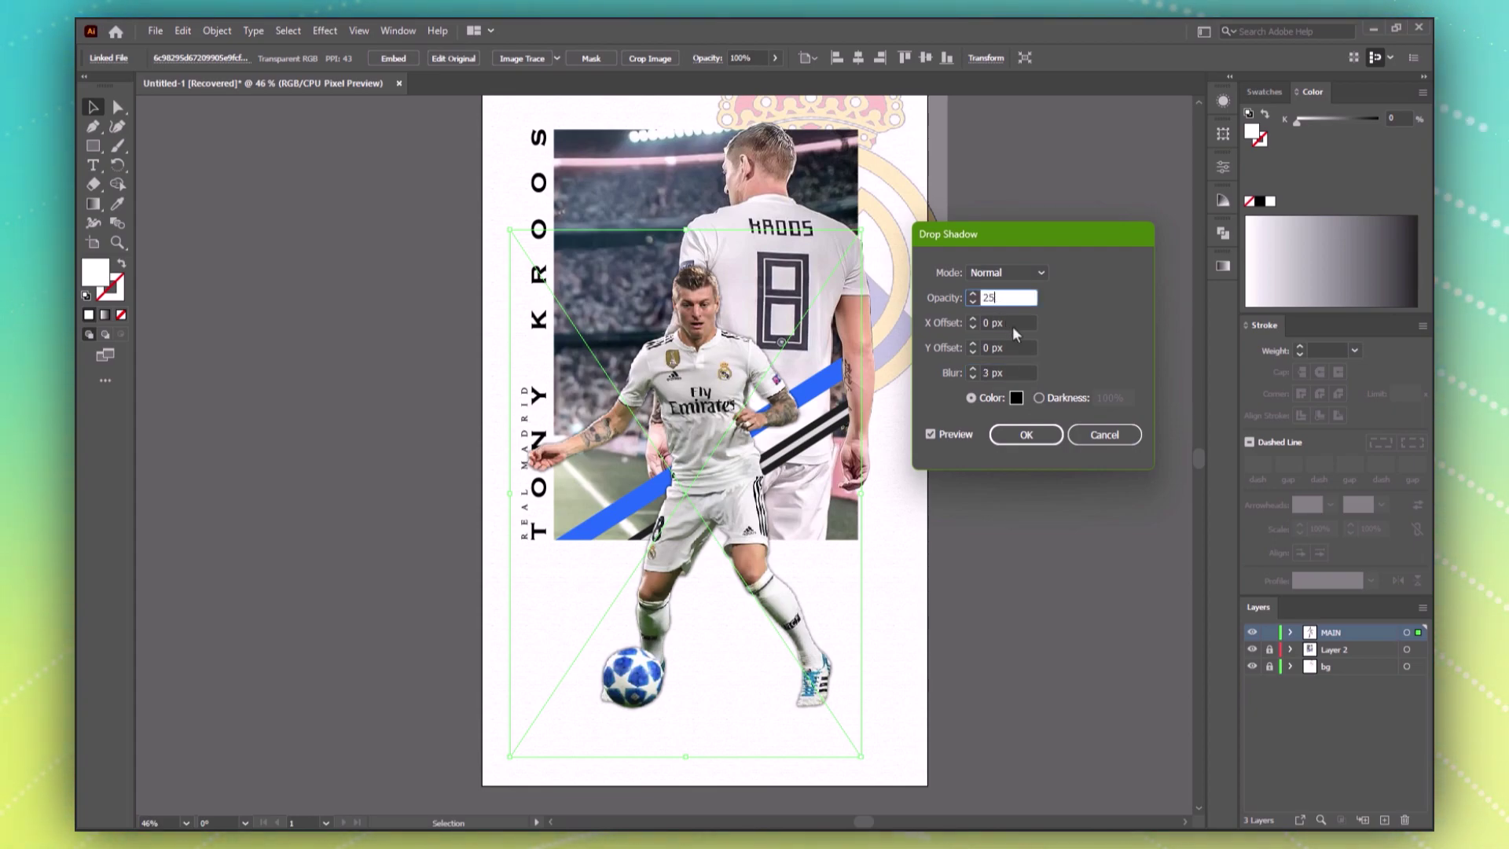
type("25")
left_click(984, 373)
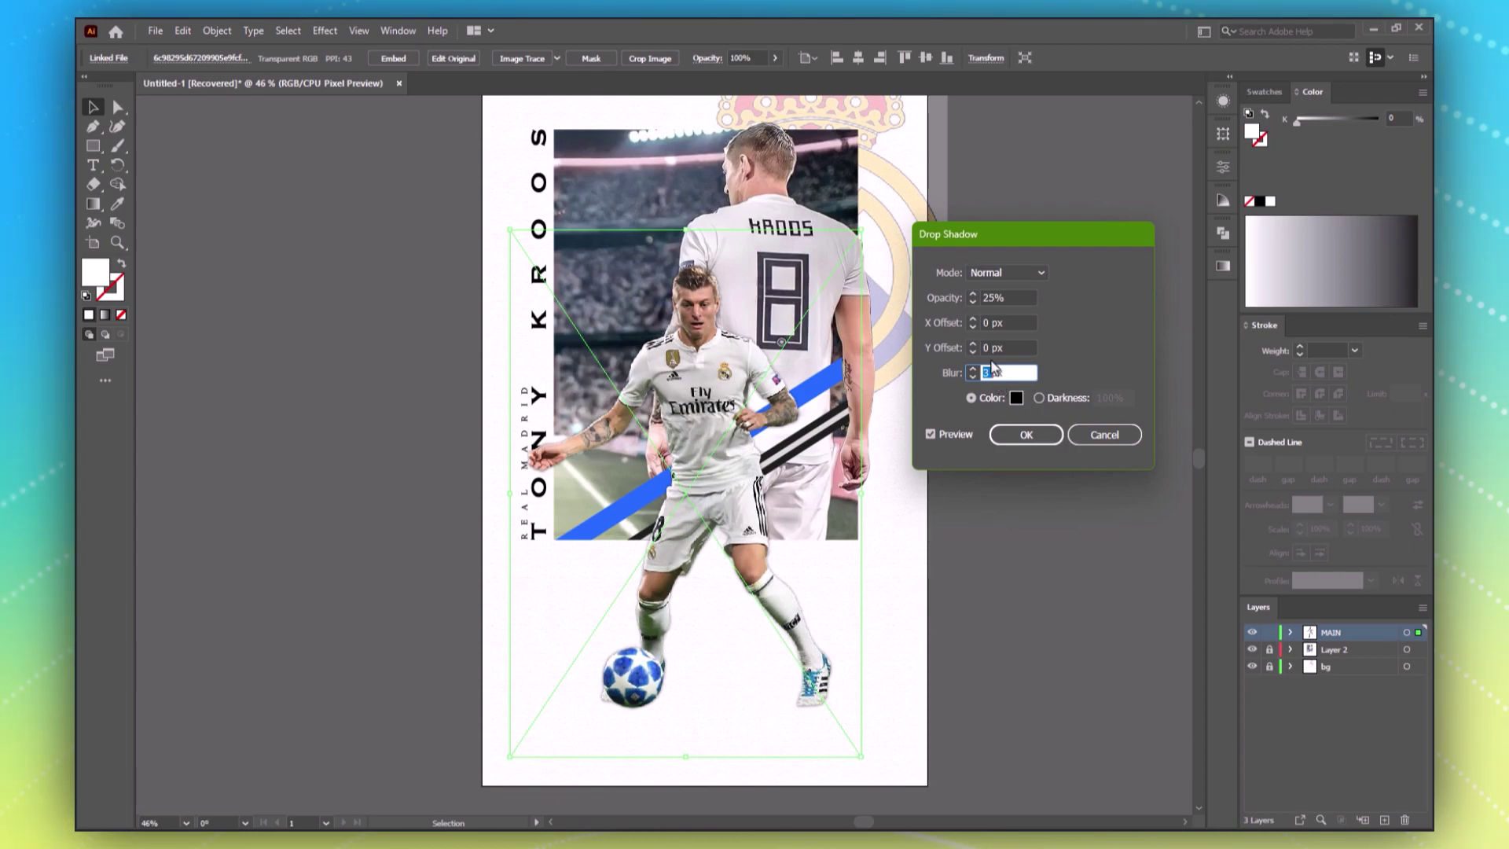
type("5px")
left_click(1003, 349)
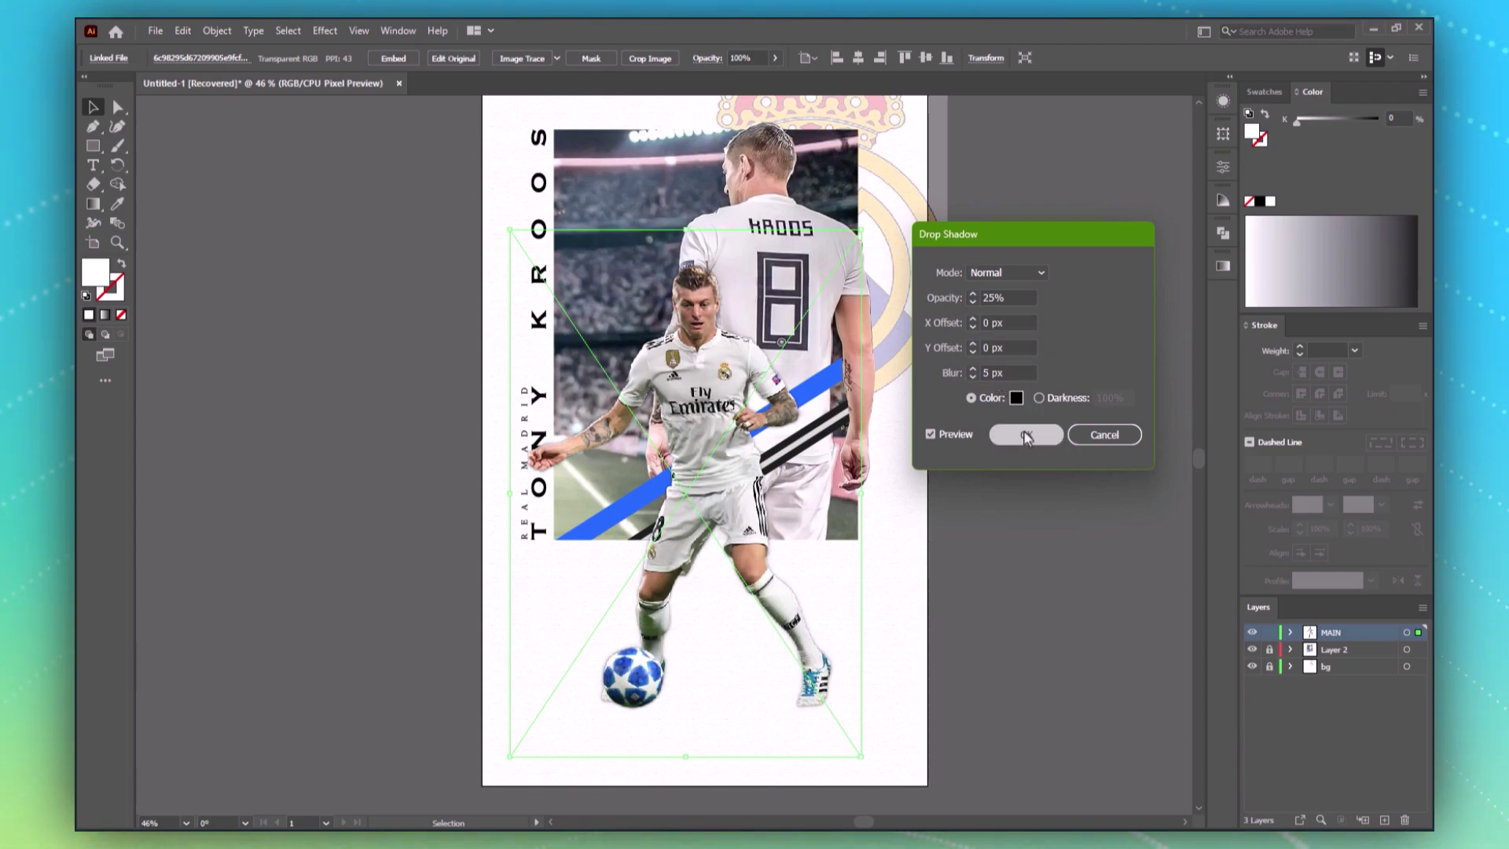
left_click(1027, 434)
left_click(1058, 313)
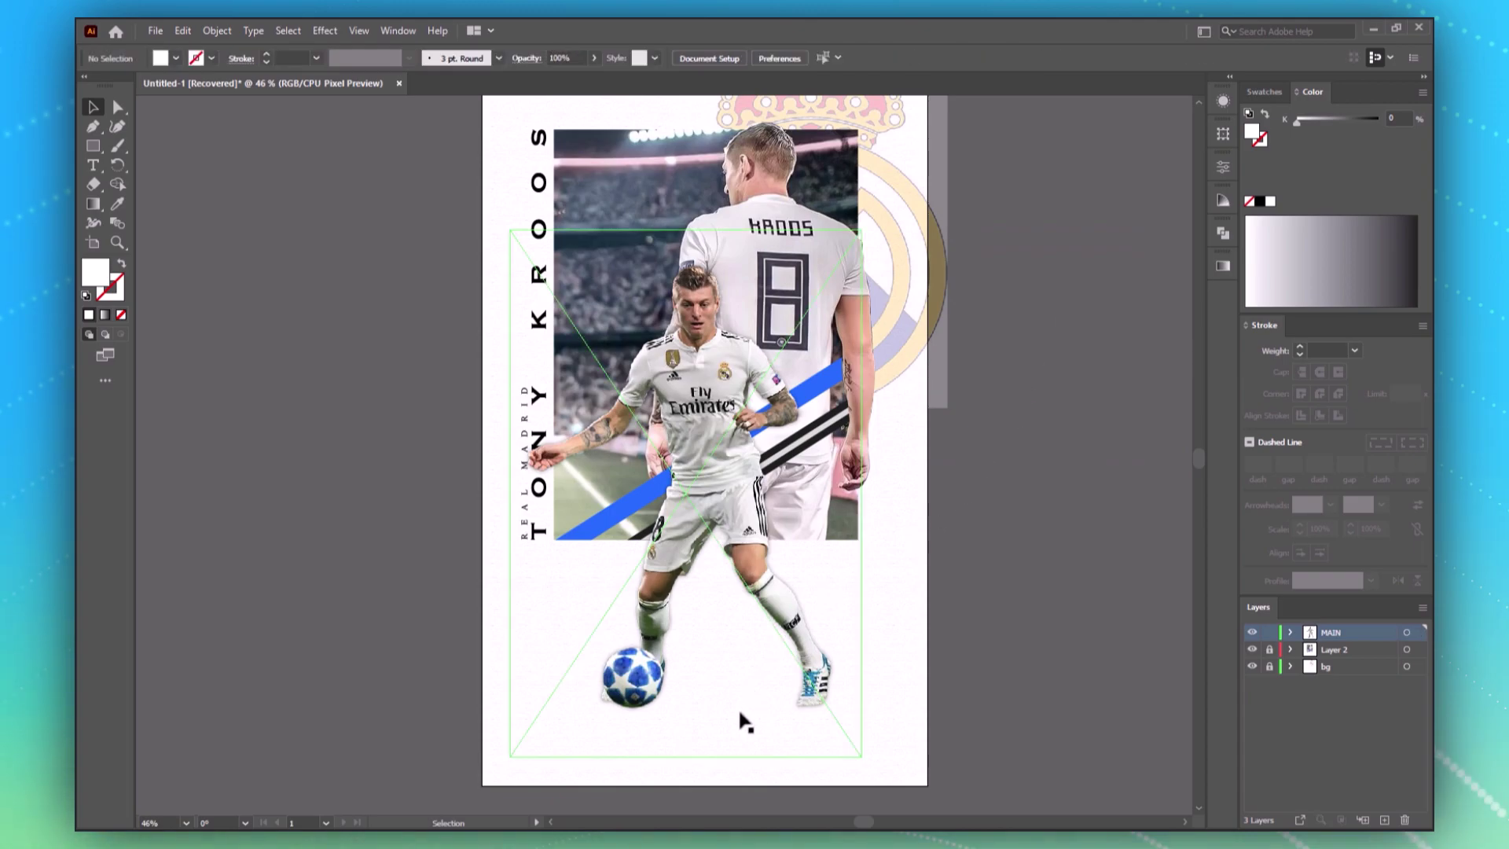
Step: Draw a flat ellipse about 696 × 85 px under the player's feet and fill it with black 000000
key("l")
left_click_drag(597, 686, 862, 717)
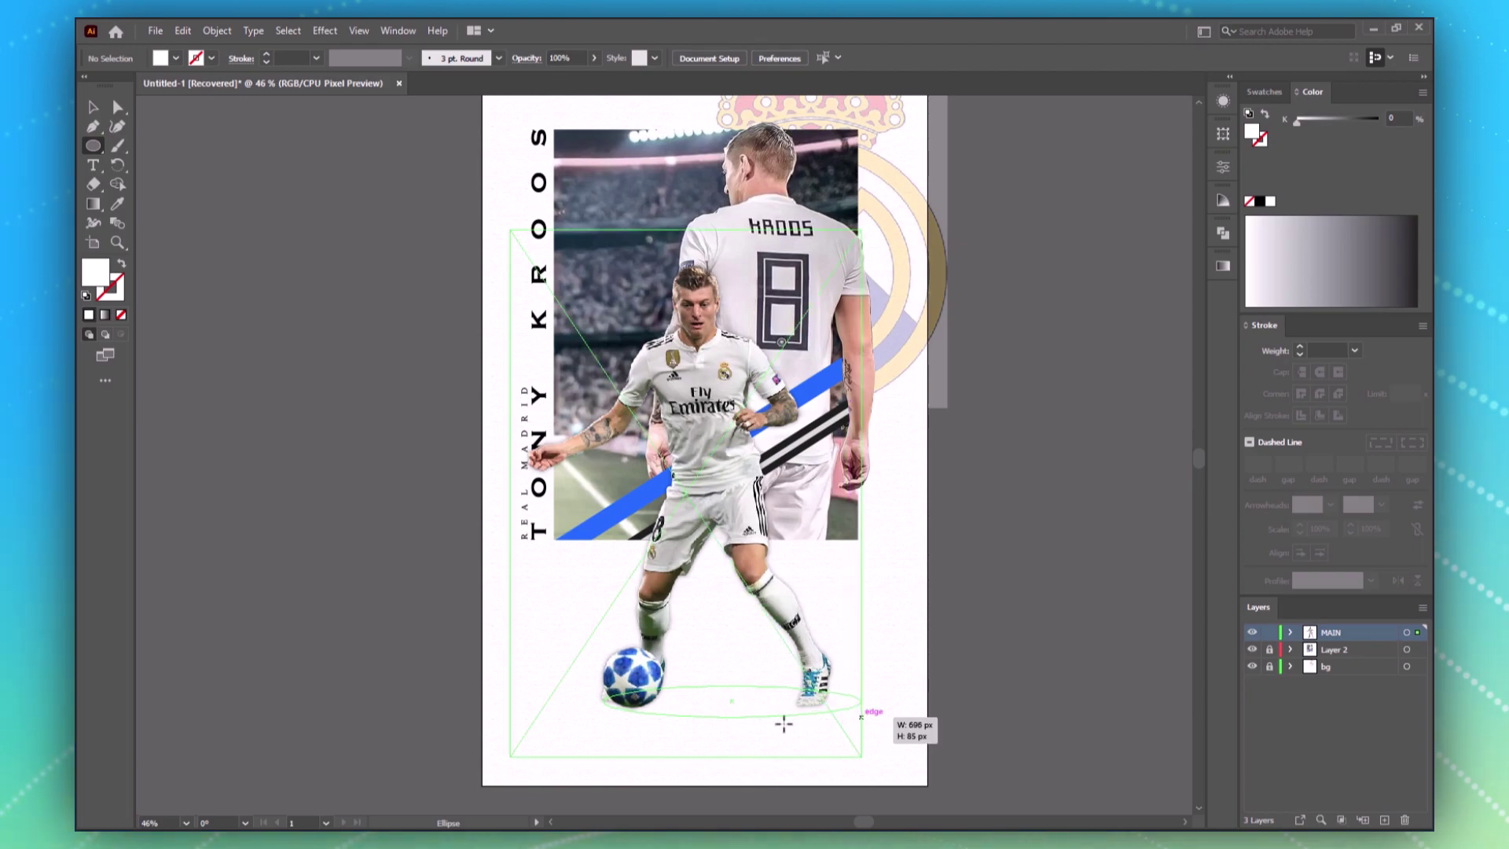
double_click(95, 281)
type("111111")
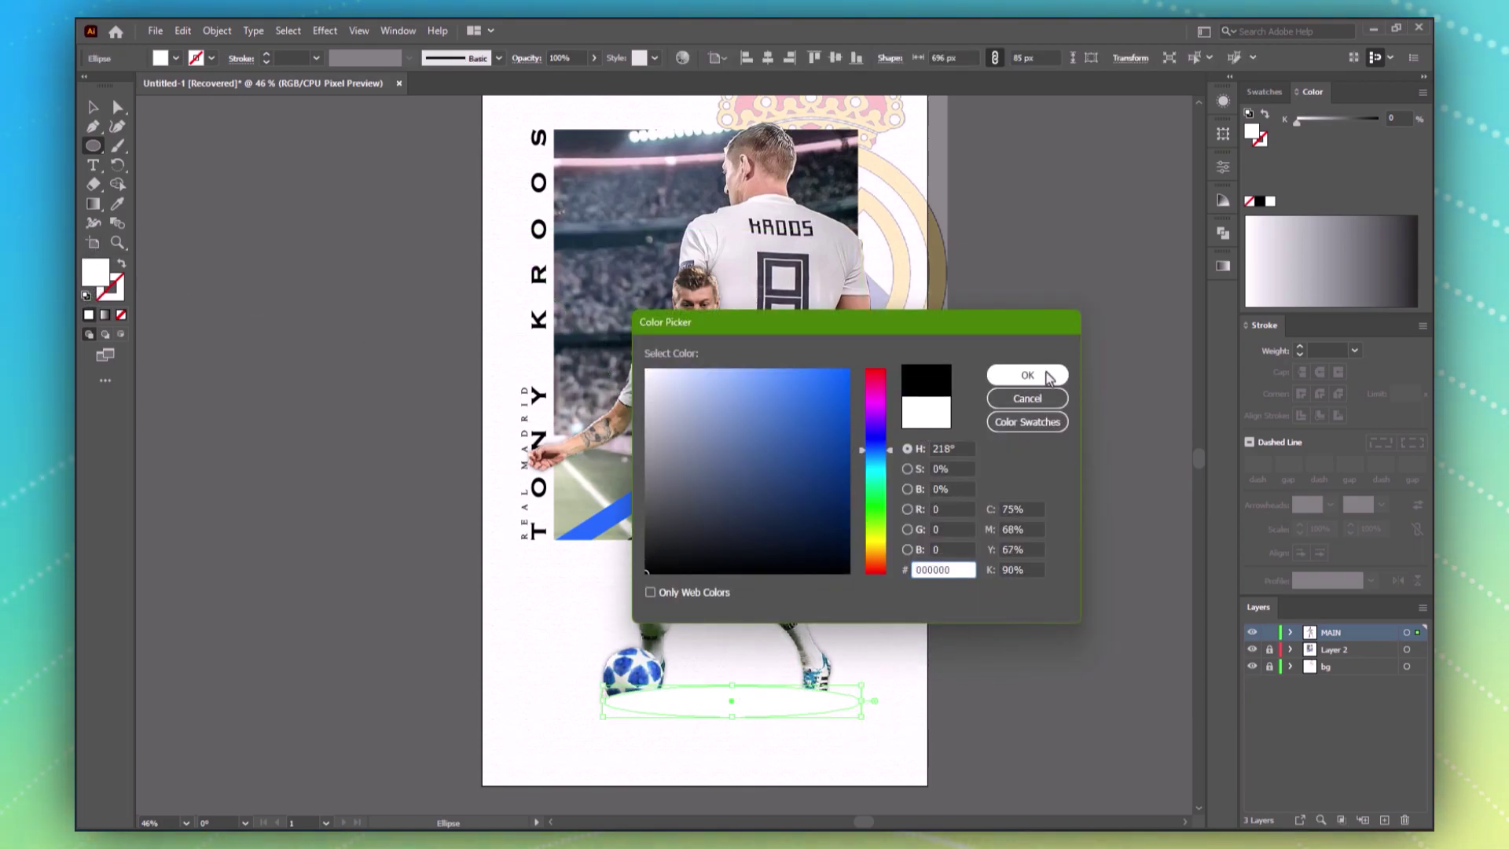
left_click(1027, 375)
key("v")
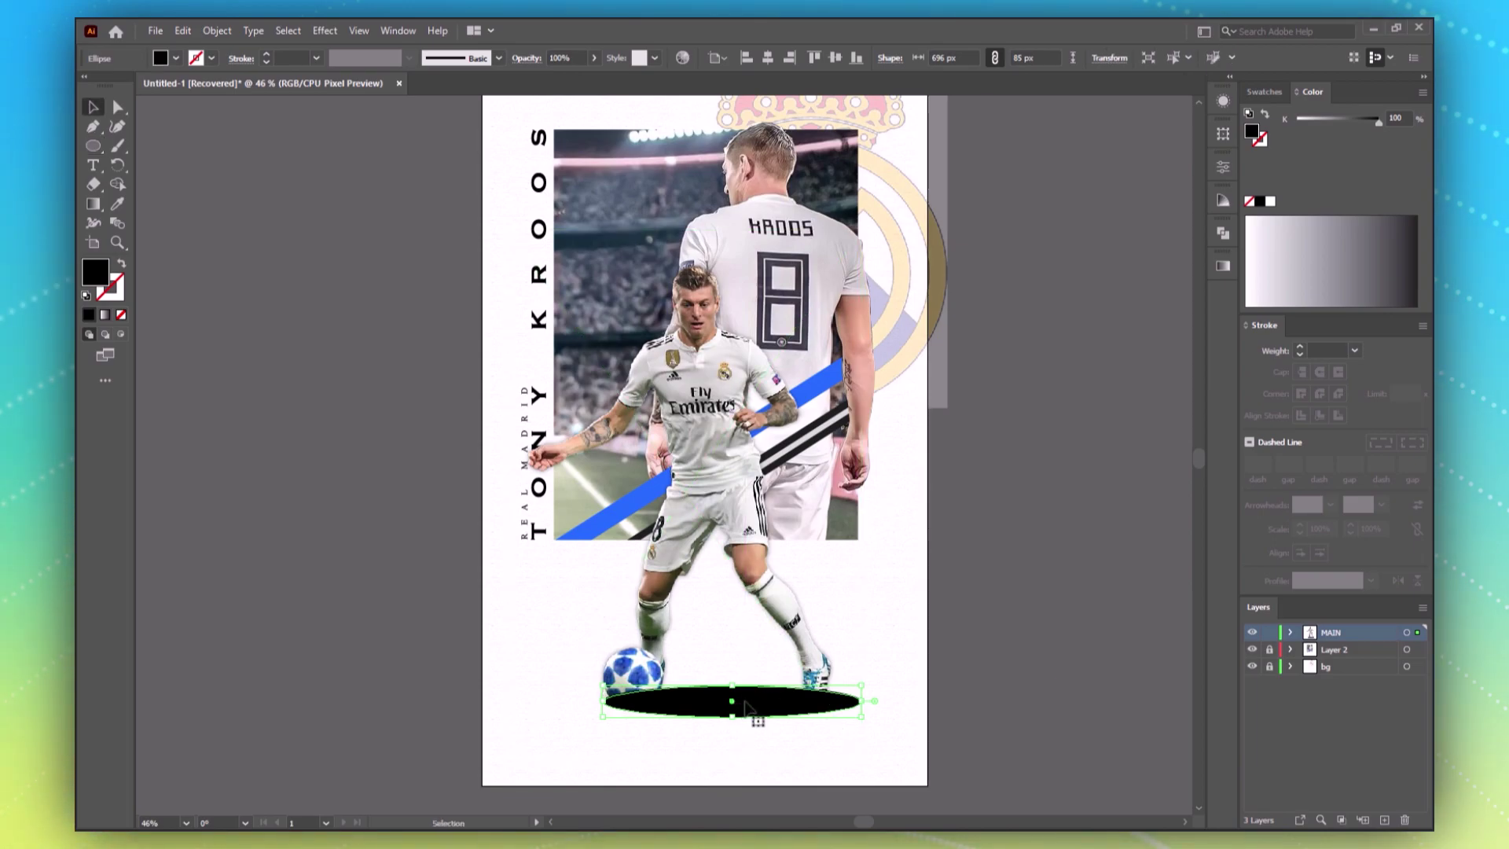
Step: Send the black ellipse behind the cut-out player and lock the player image
right_click(743, 702)
mouse_move(853, 618)
left_click(993, 673)
left_click(732, 543)
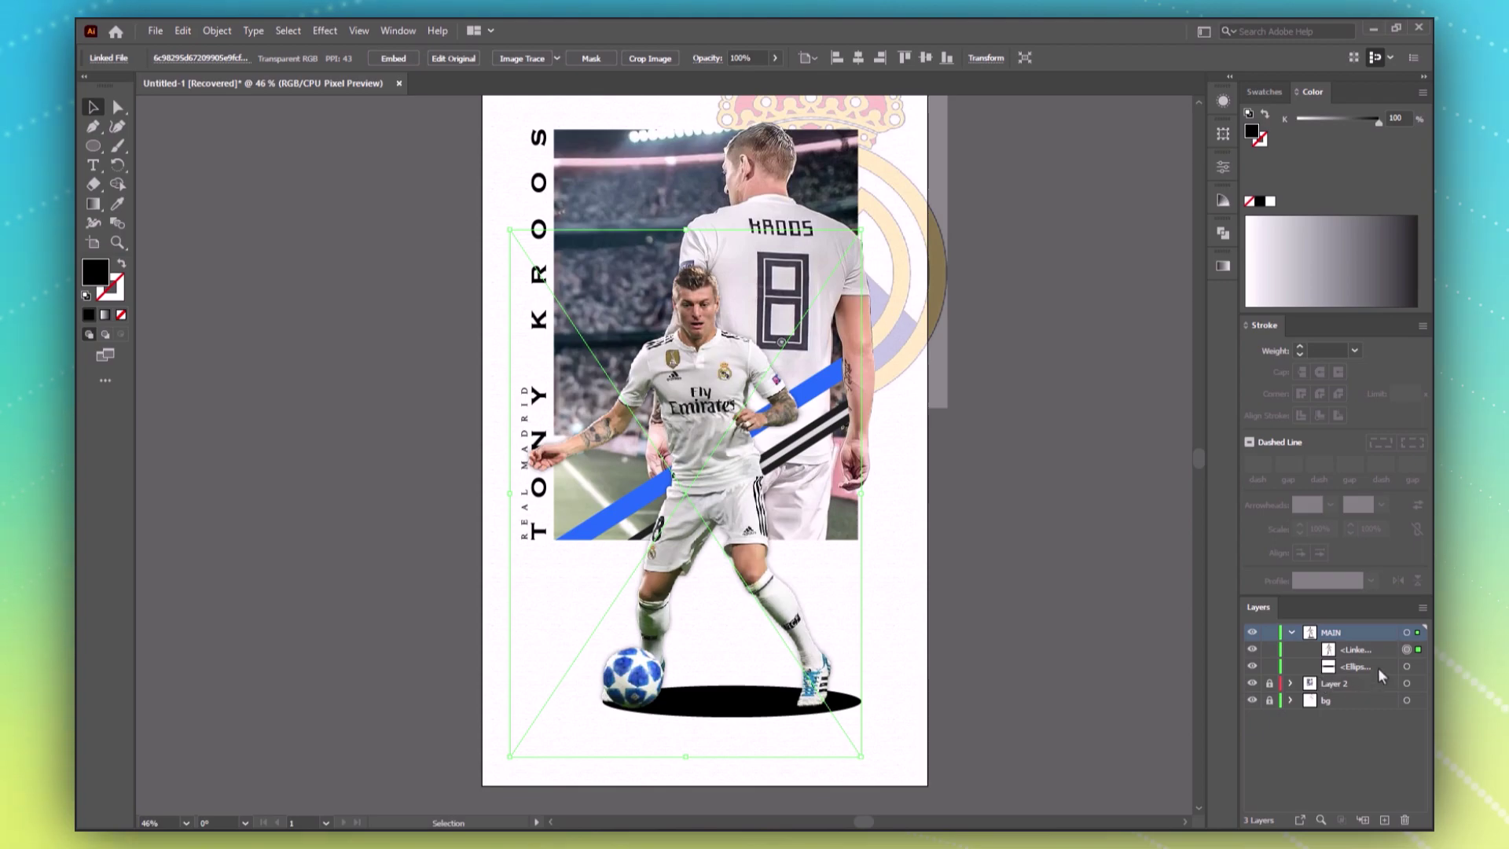
Step: Overlap the ellipse's upper and lower edges with two copies about 431 px wide and cut them out using Shape Builder
left_click_drag(758, 709, 721, 686)
left_click_drag(850, 686, 705, 731)
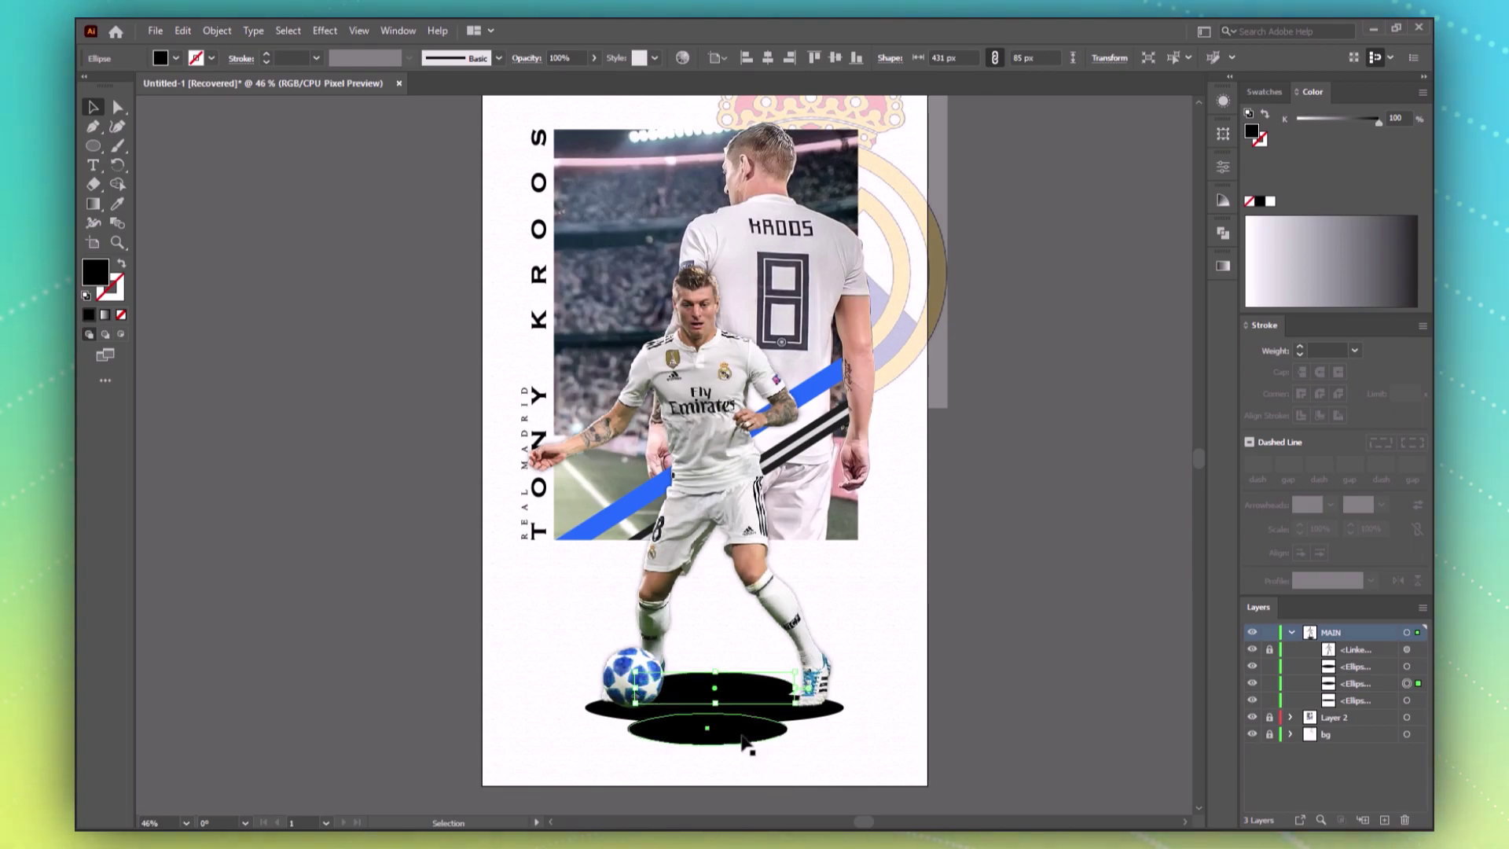
left_click_drag(882, 667, 559, 764)
key("shift+m")
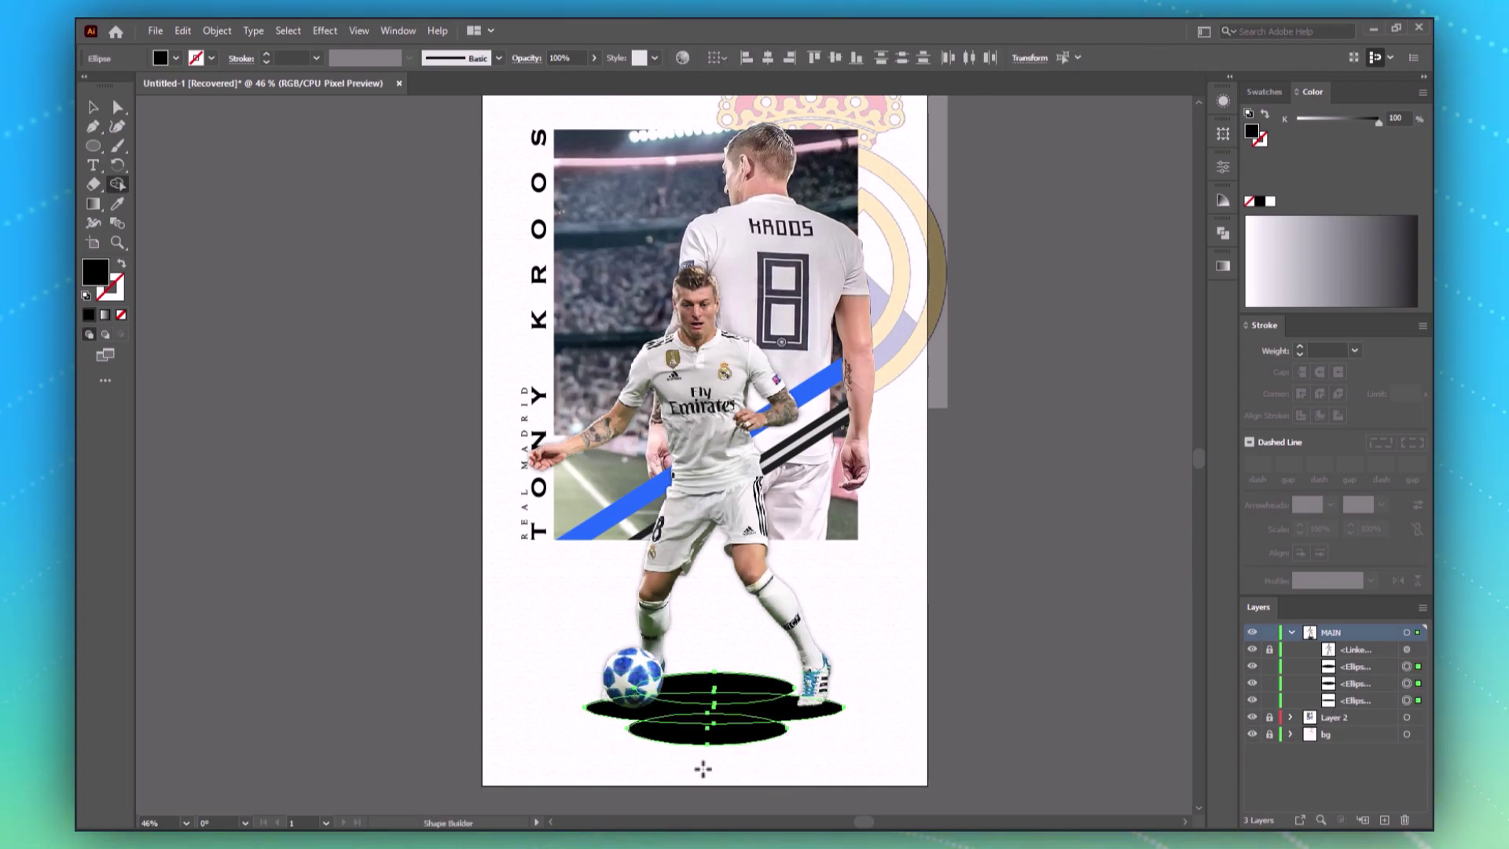
mouse_move(728, 663)
left_mouse_down()
mouse_move(731, 727)
mouse_move(696, 761)
left_mouse_up()
Step: Round the sharp corner points where the black ground shape was cut out
key("a")
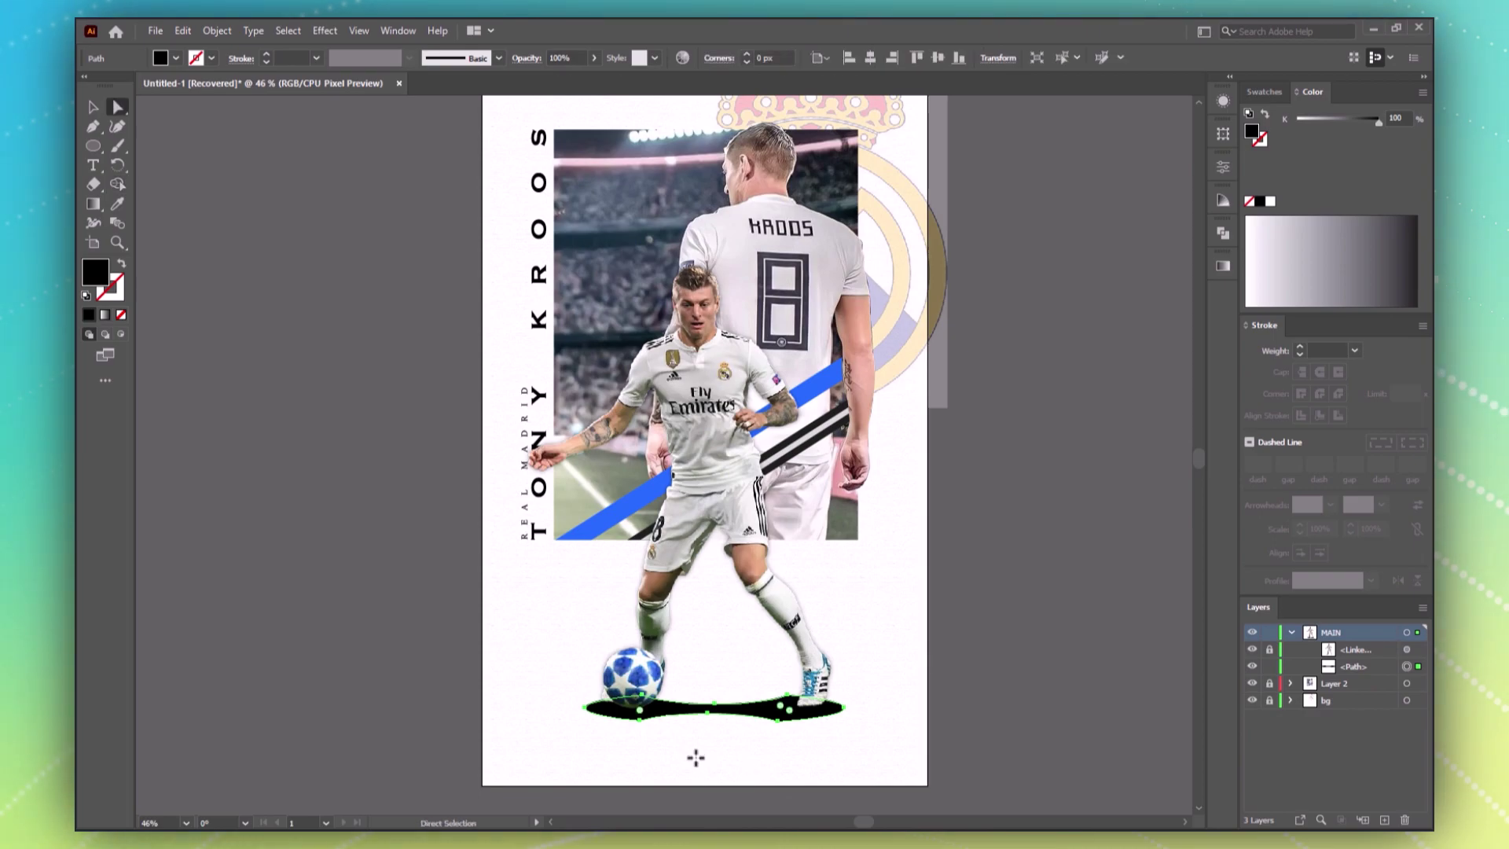
left_click_drag(642, 701, 646, 731)
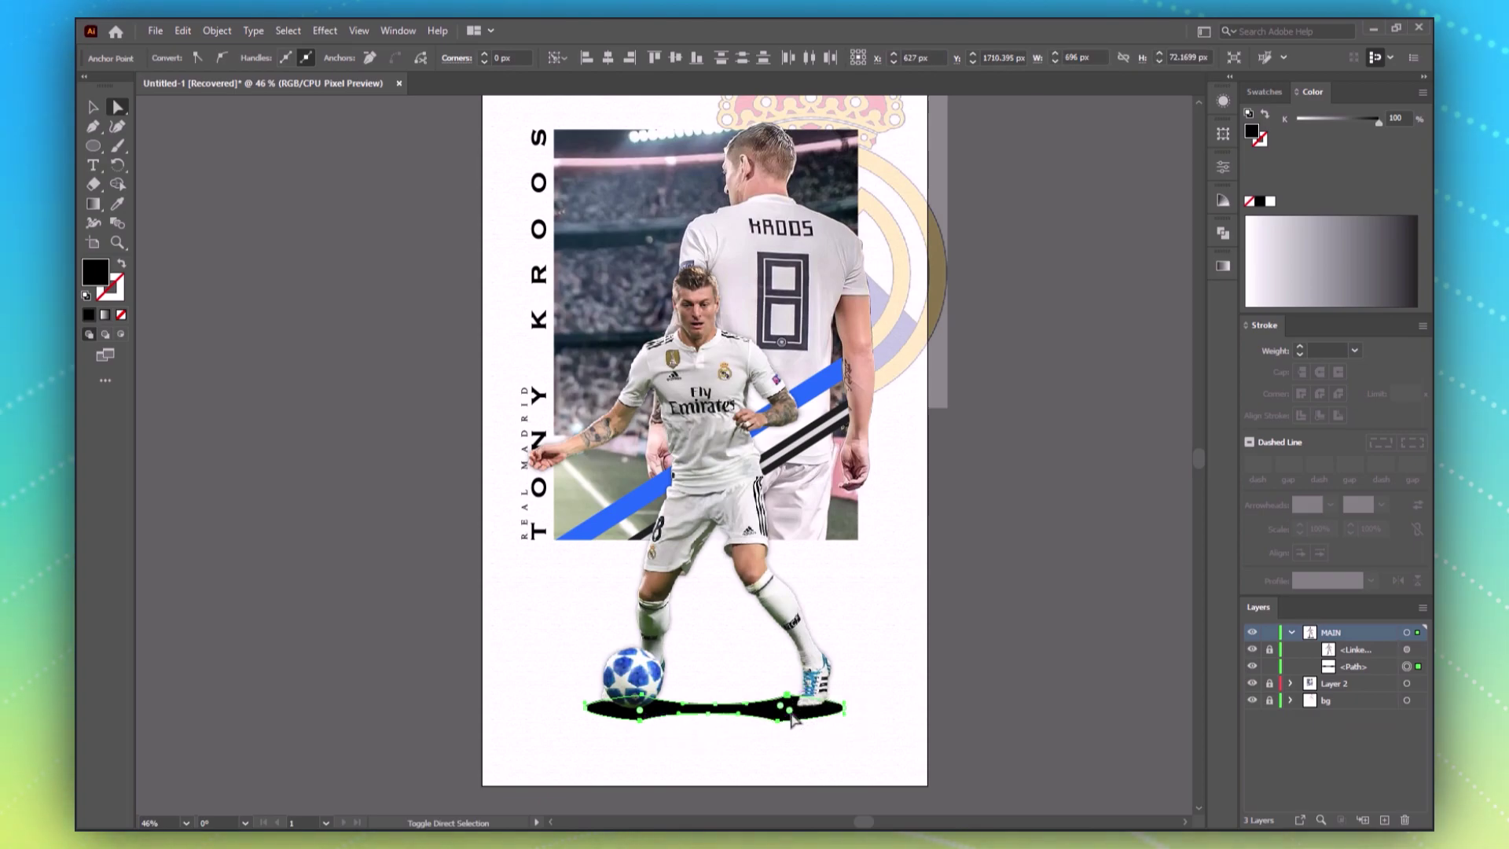
left_click_drag(738, 753, 578, 796)
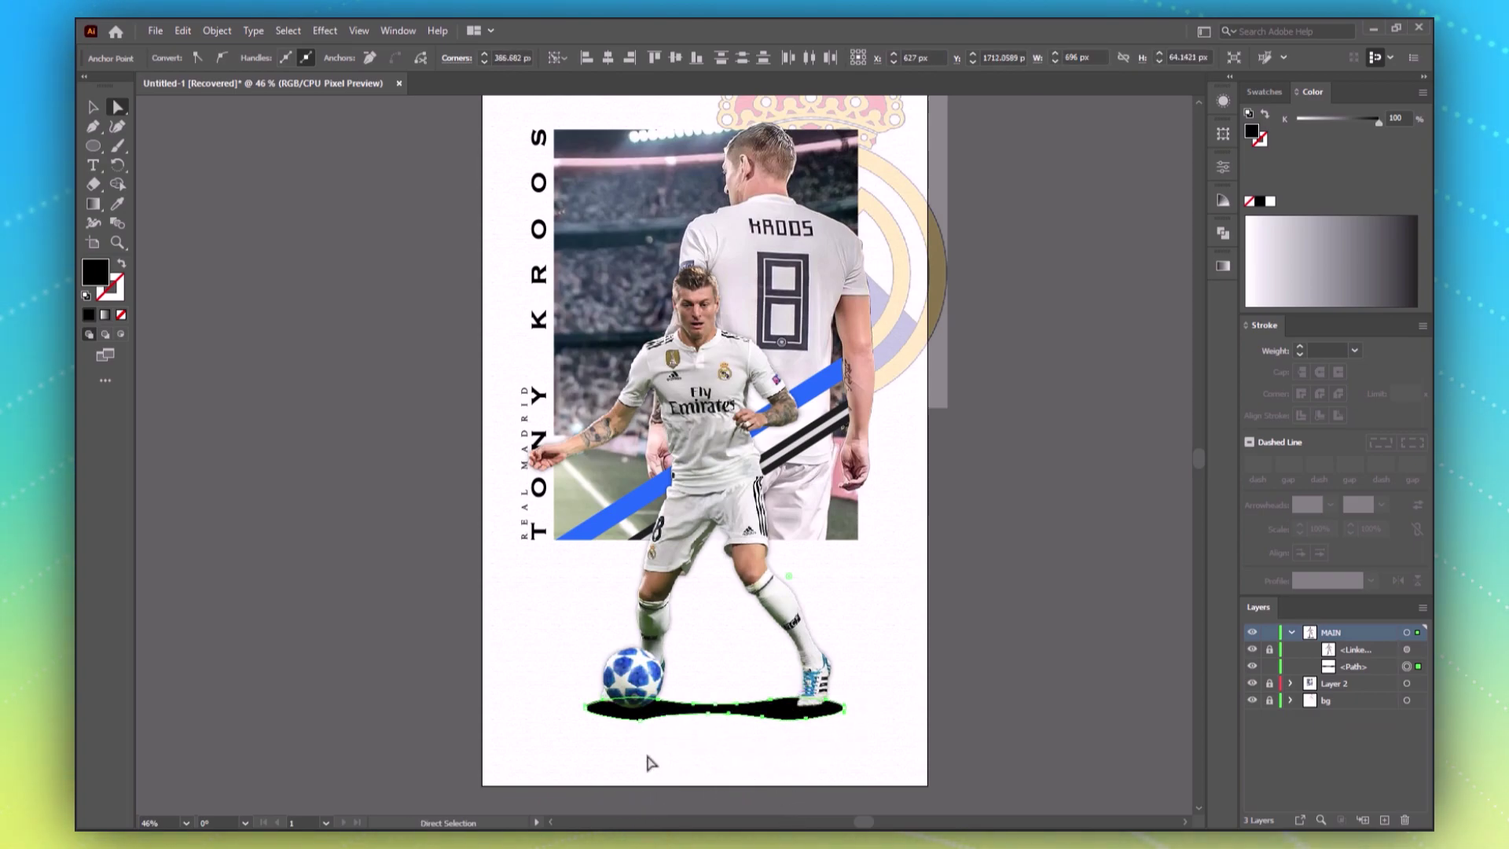
Step: Apply a Gaussian Blur to the black ground shape beneath the player's feet
left_click(658, 721)
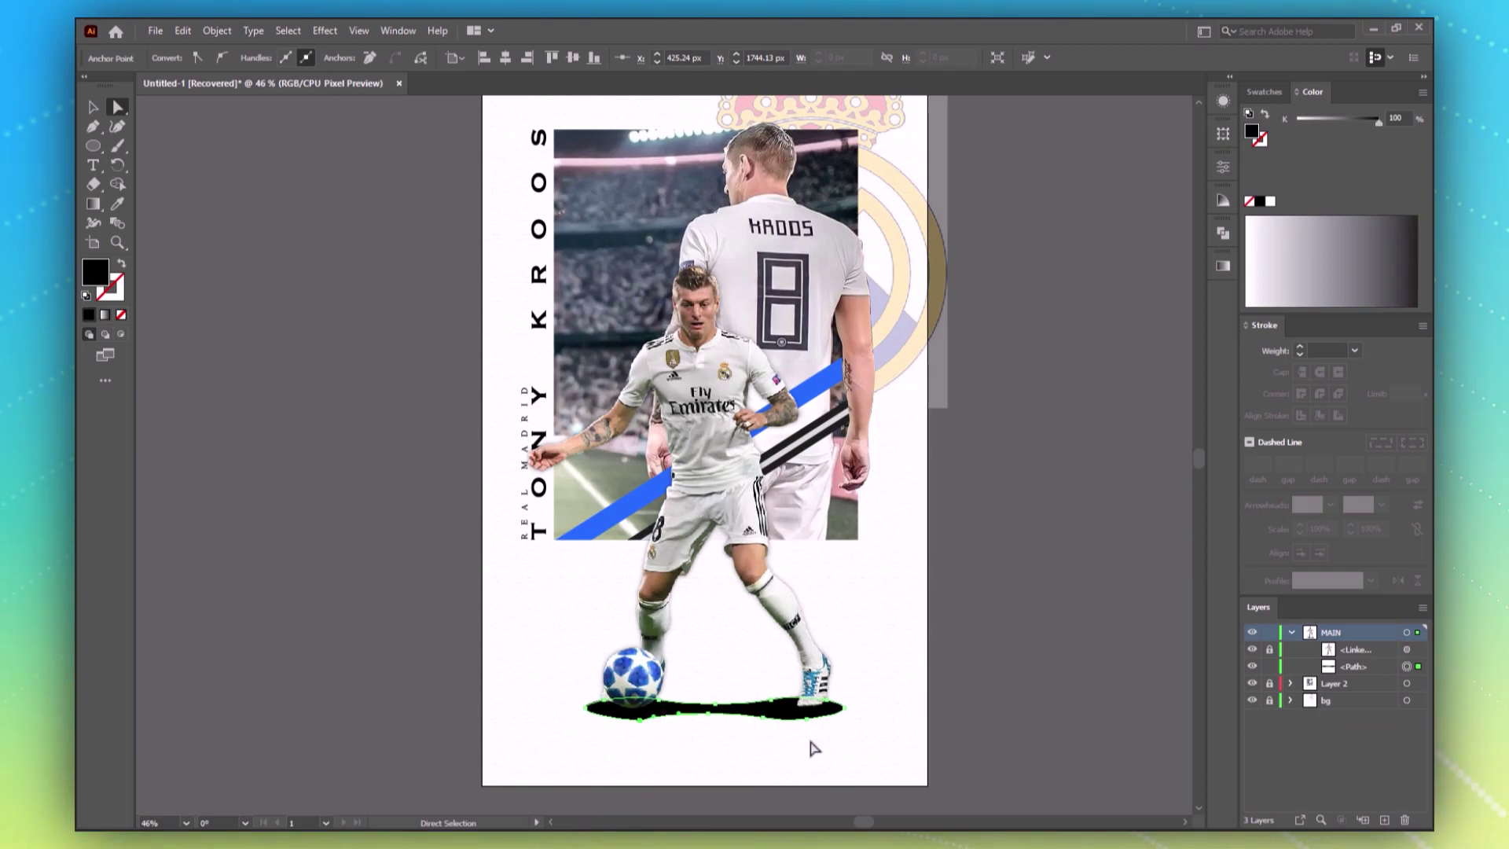
key("v")
left_click(880, 674)
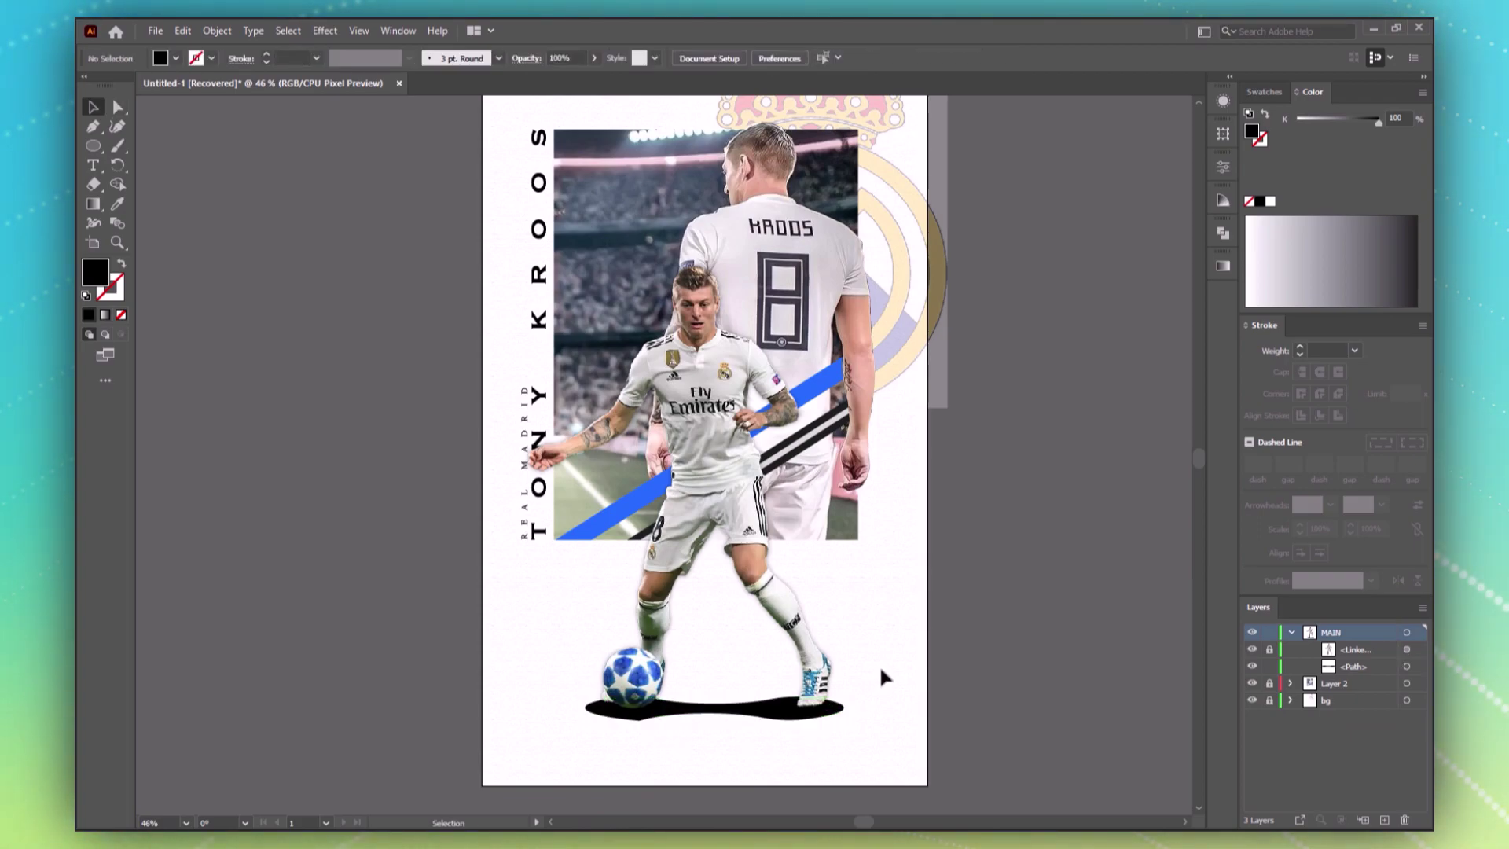
left_click(776, 715)
left_click(324, 30)
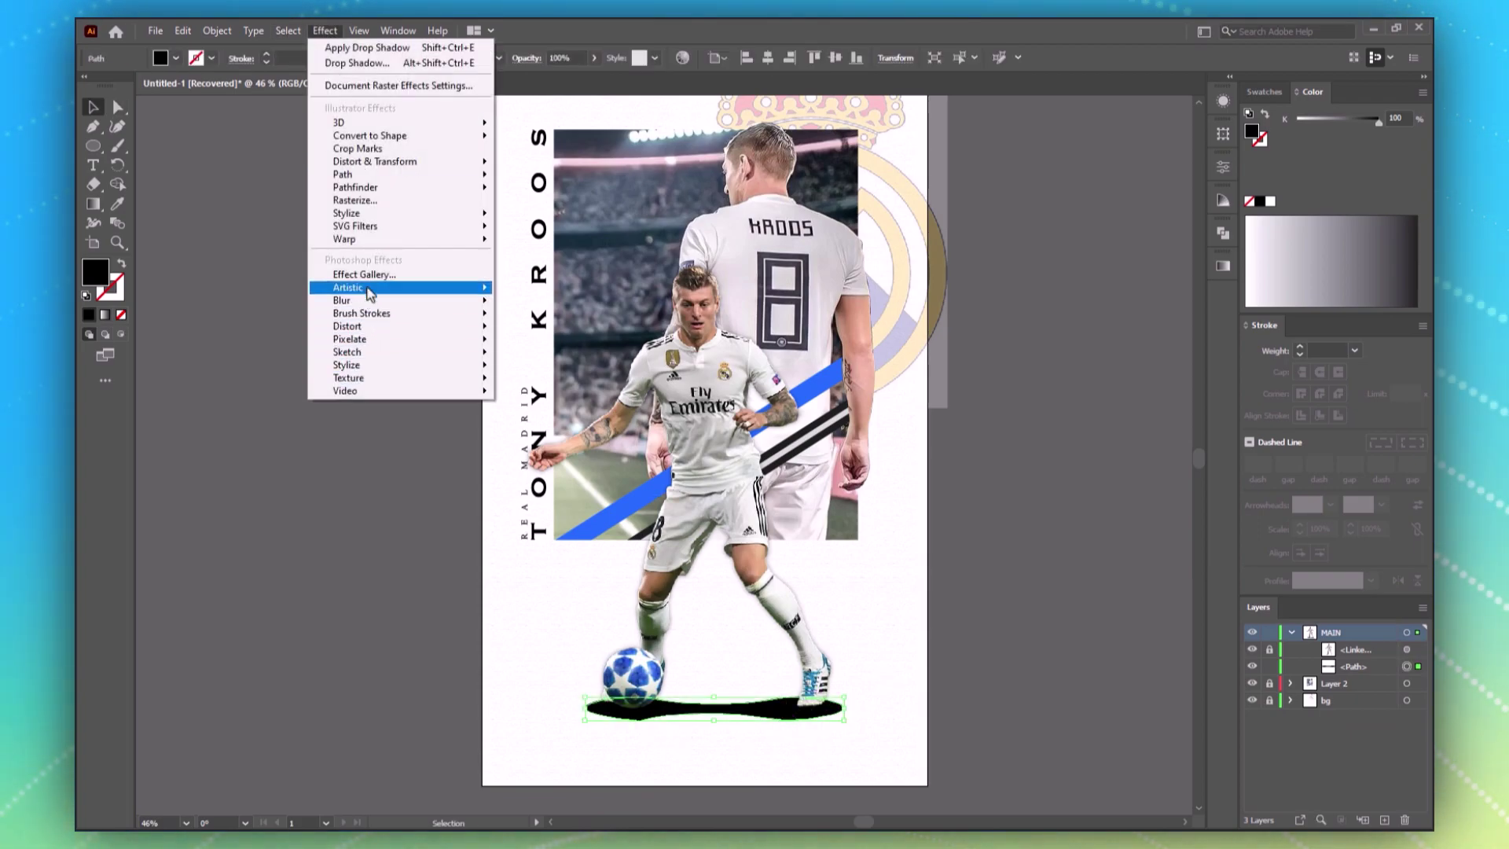
mouse_move(402, 307)
left_click(550, 303)
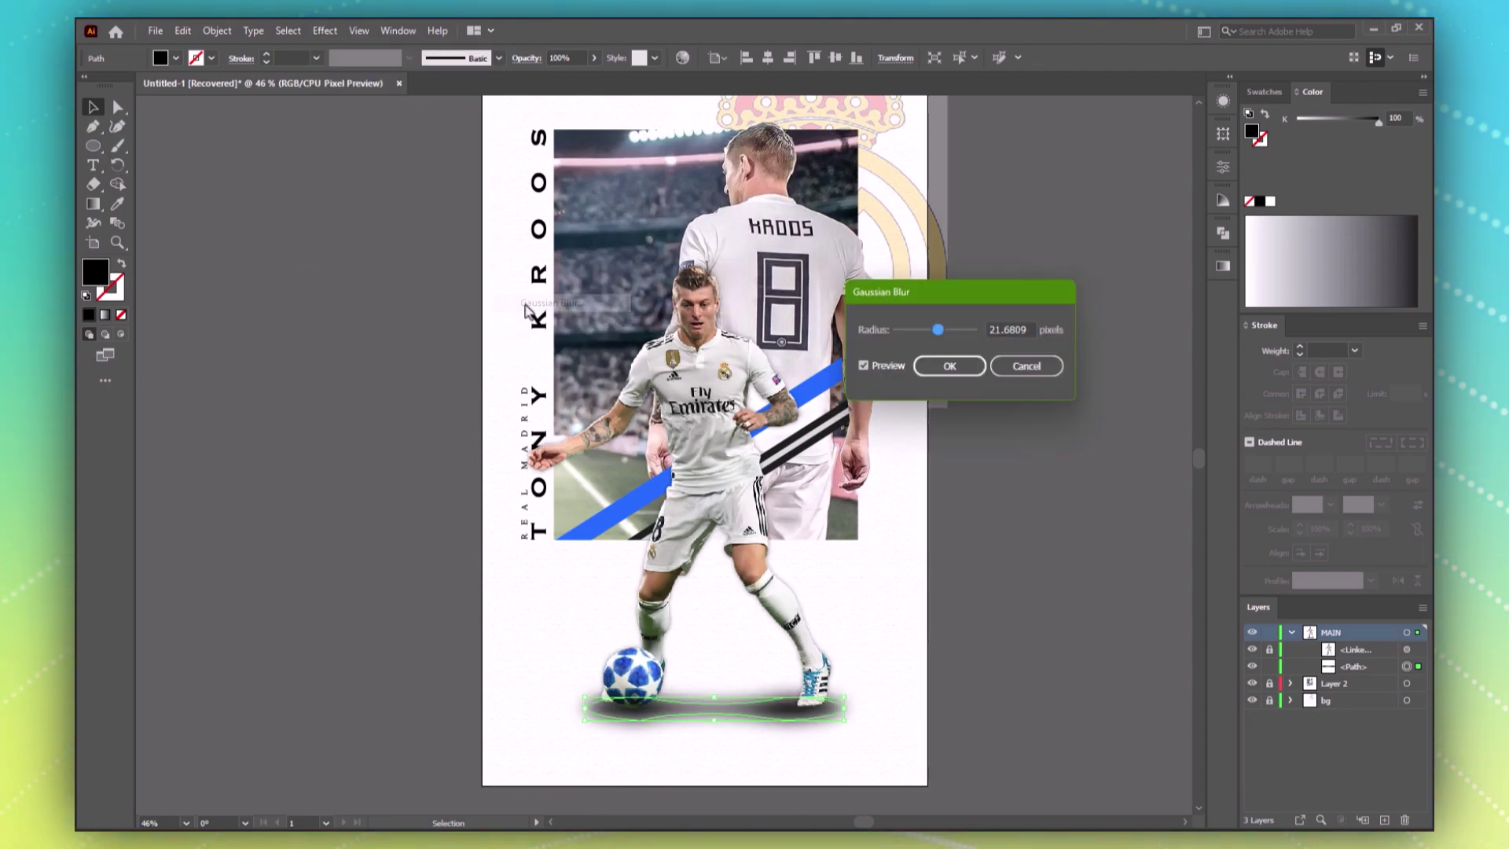
left_click(1003, 334)
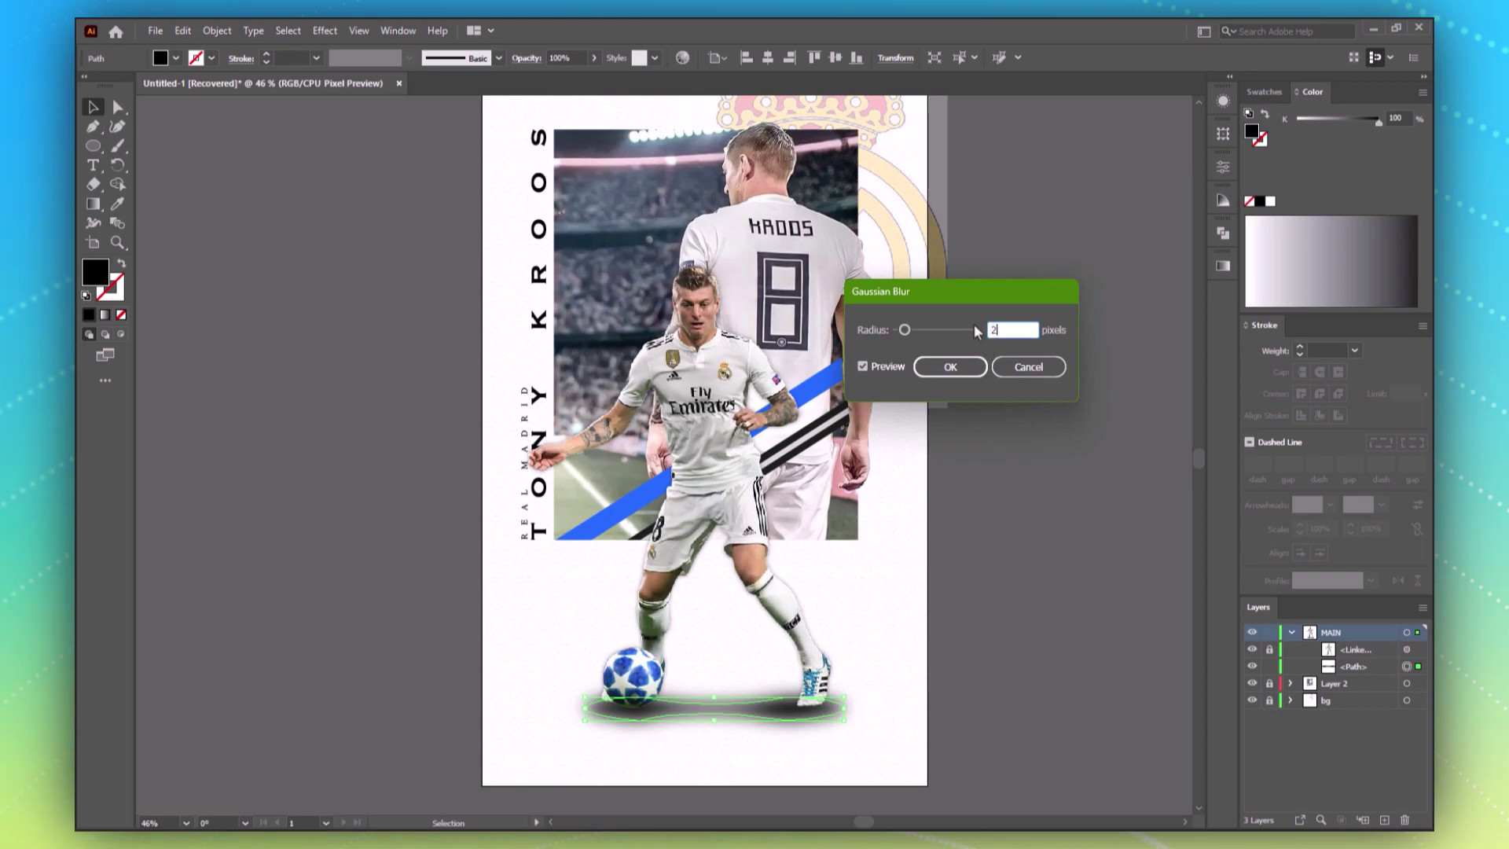
key("Return")
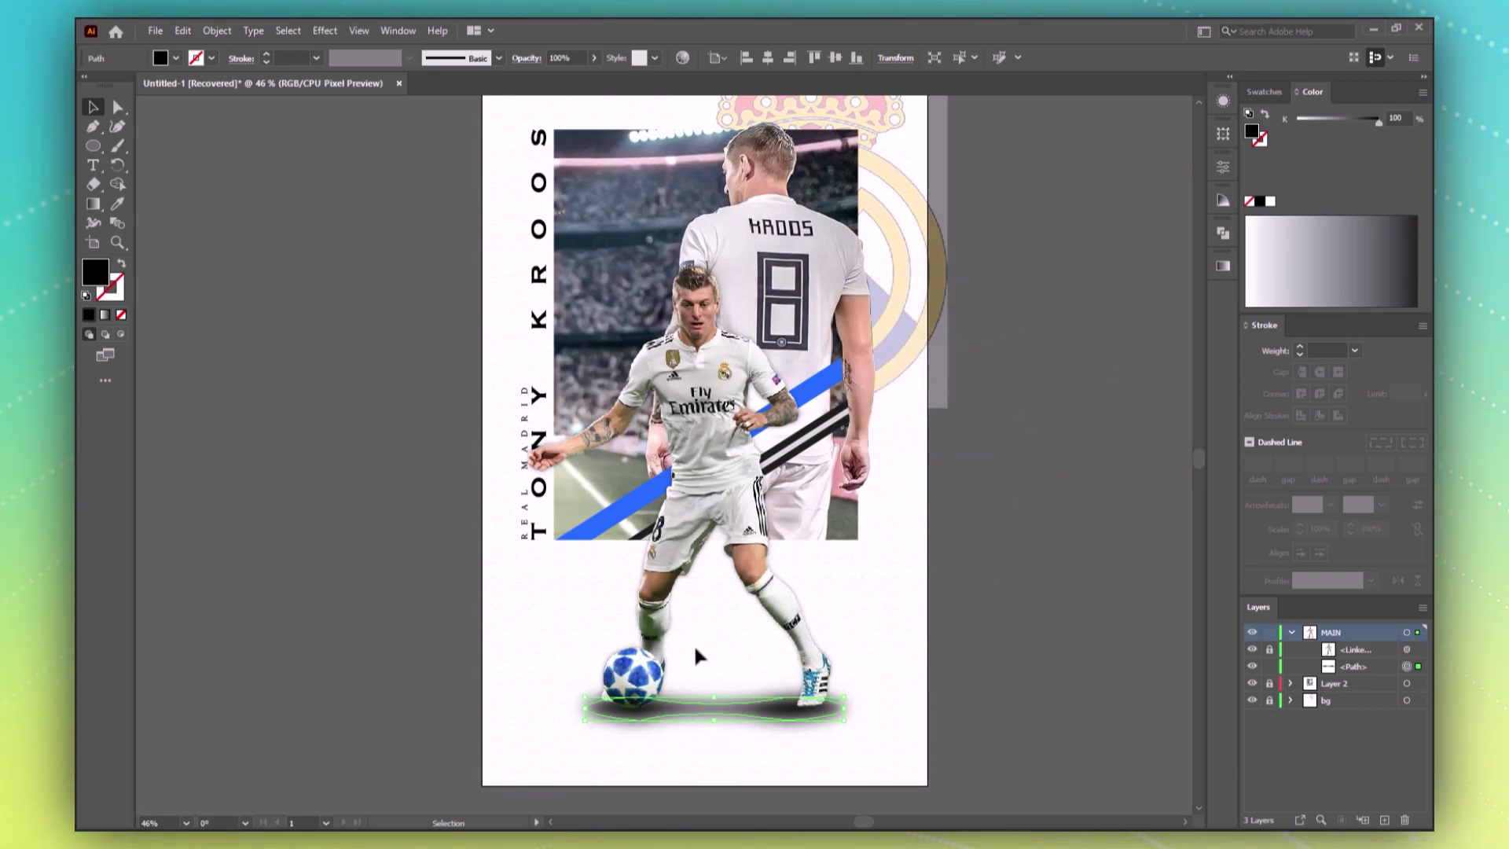
Step: Narrow the blurred shadow evenly from both ends and nudge it slightly up and to the right under the player's feet
left_click_drag(847, 708, 829, 709)
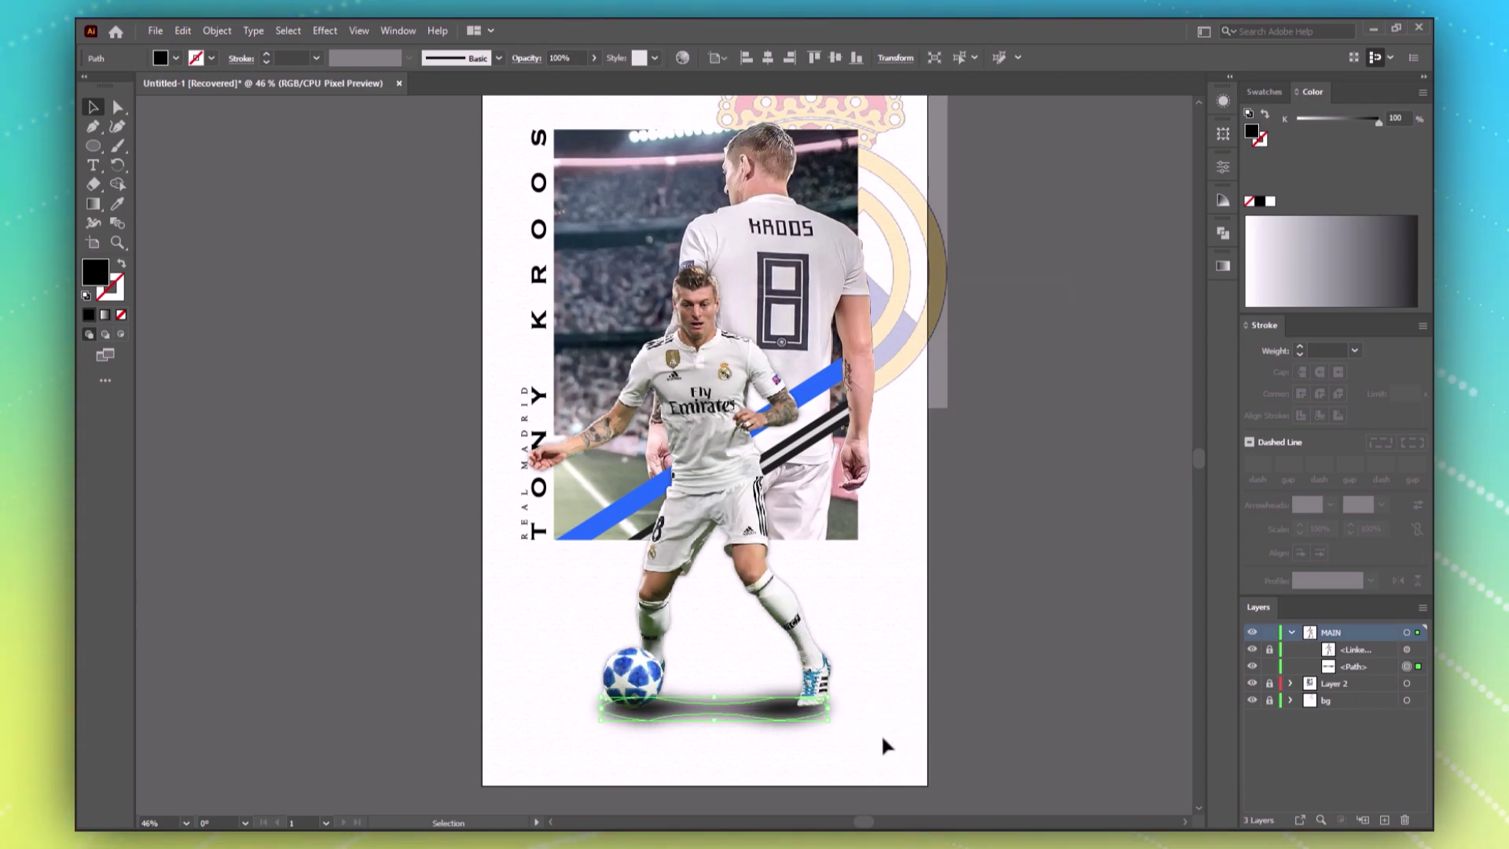
key("Up")
key("Up")
key("Up")
key("Up")
key("Up")
key("Up")
key("Right")
key("Right")
key("Right")
key("Right")
key("Right")
key("Right")
key("Right")
key("Right")
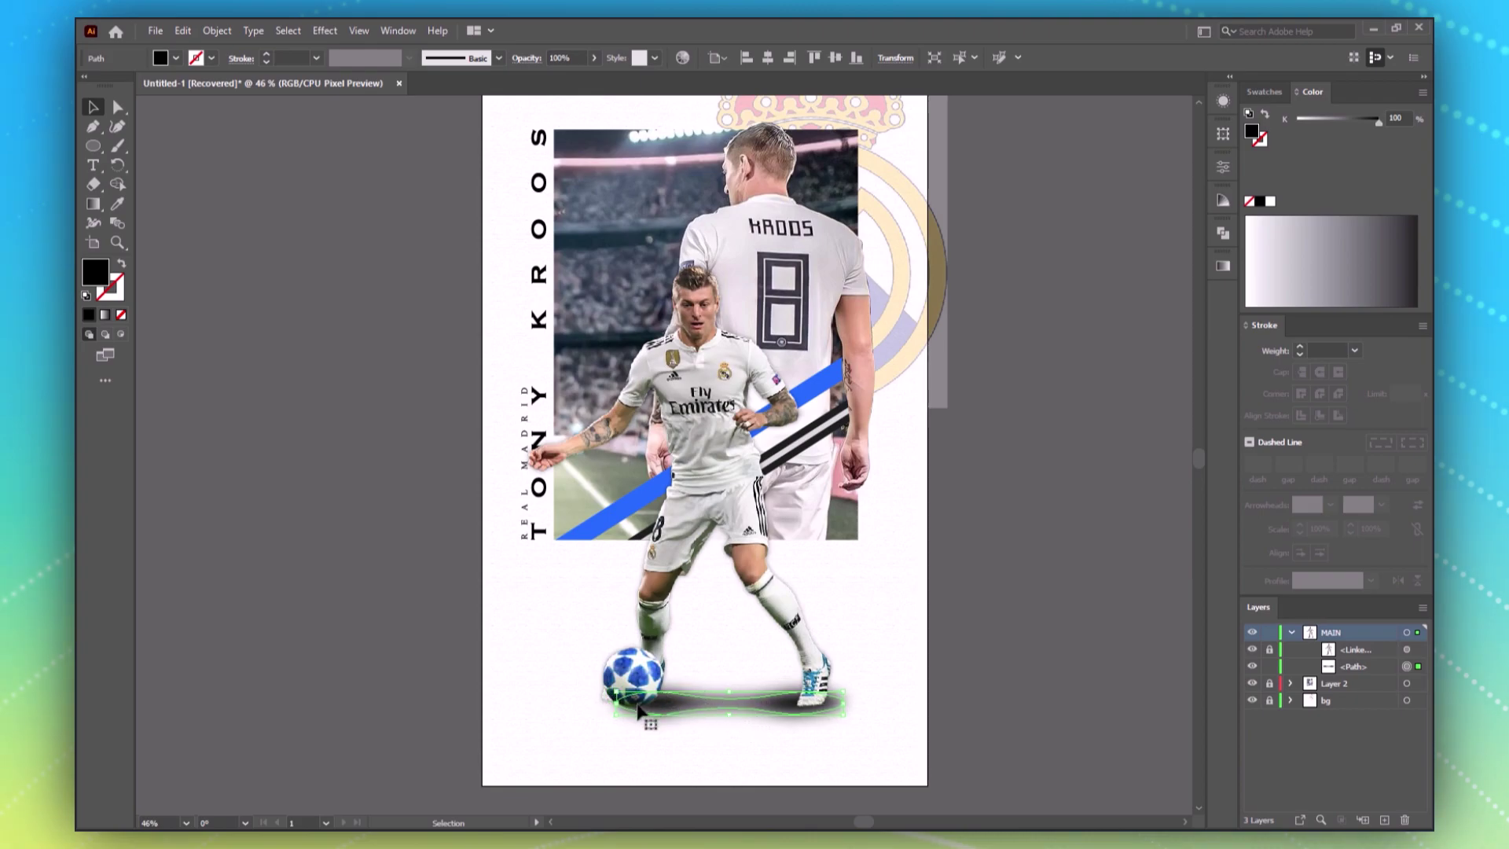
Step: Widen the ground shadow past the ball and the rear foot to about 720 px and set its opacity to 45%
left_click_drag(616, 704, 595, 708)
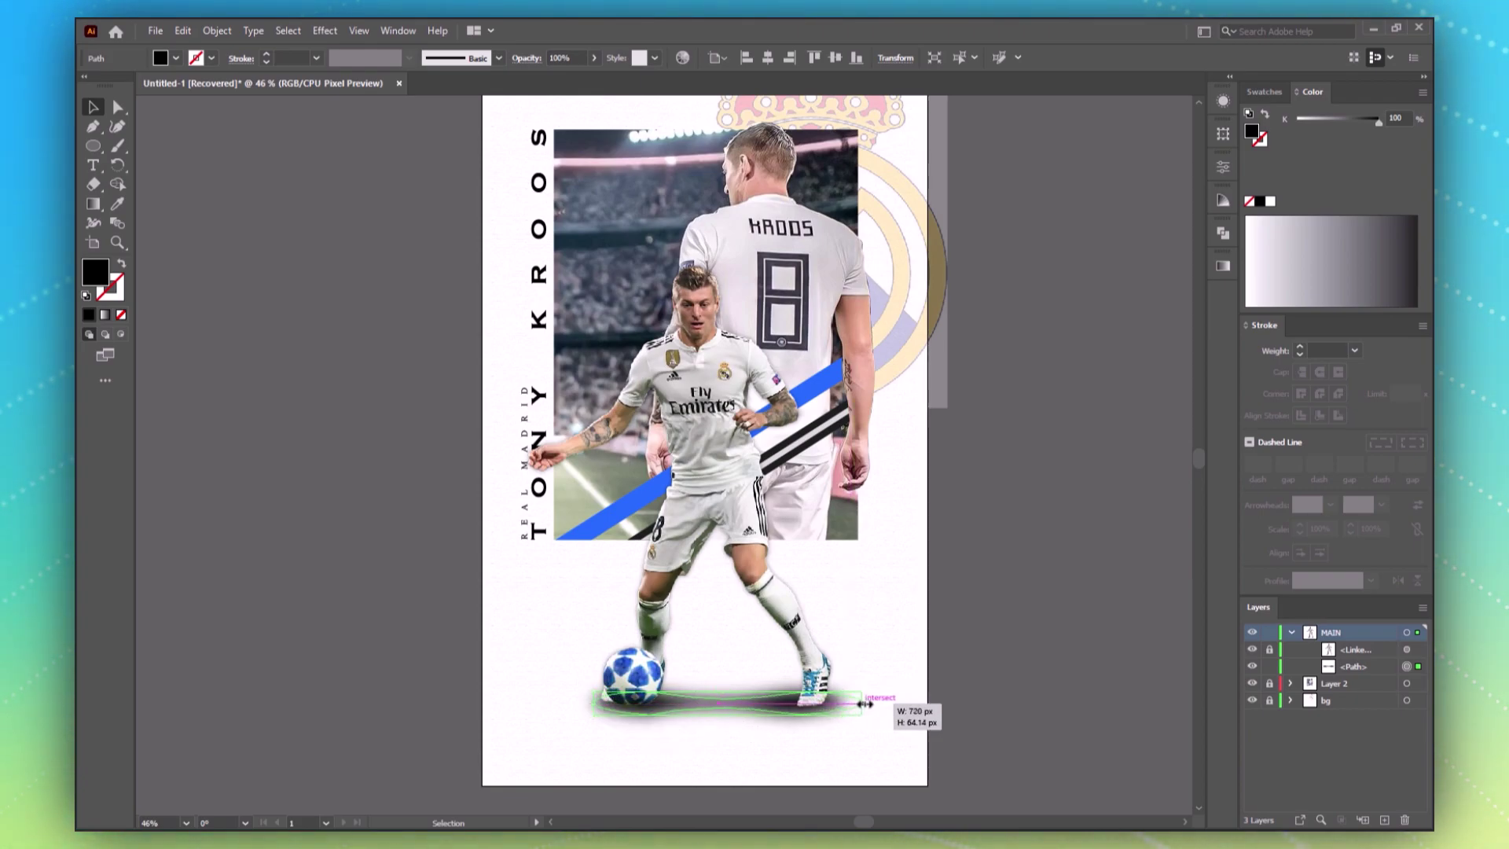
left_click_drag(863, 704, 869, 702)
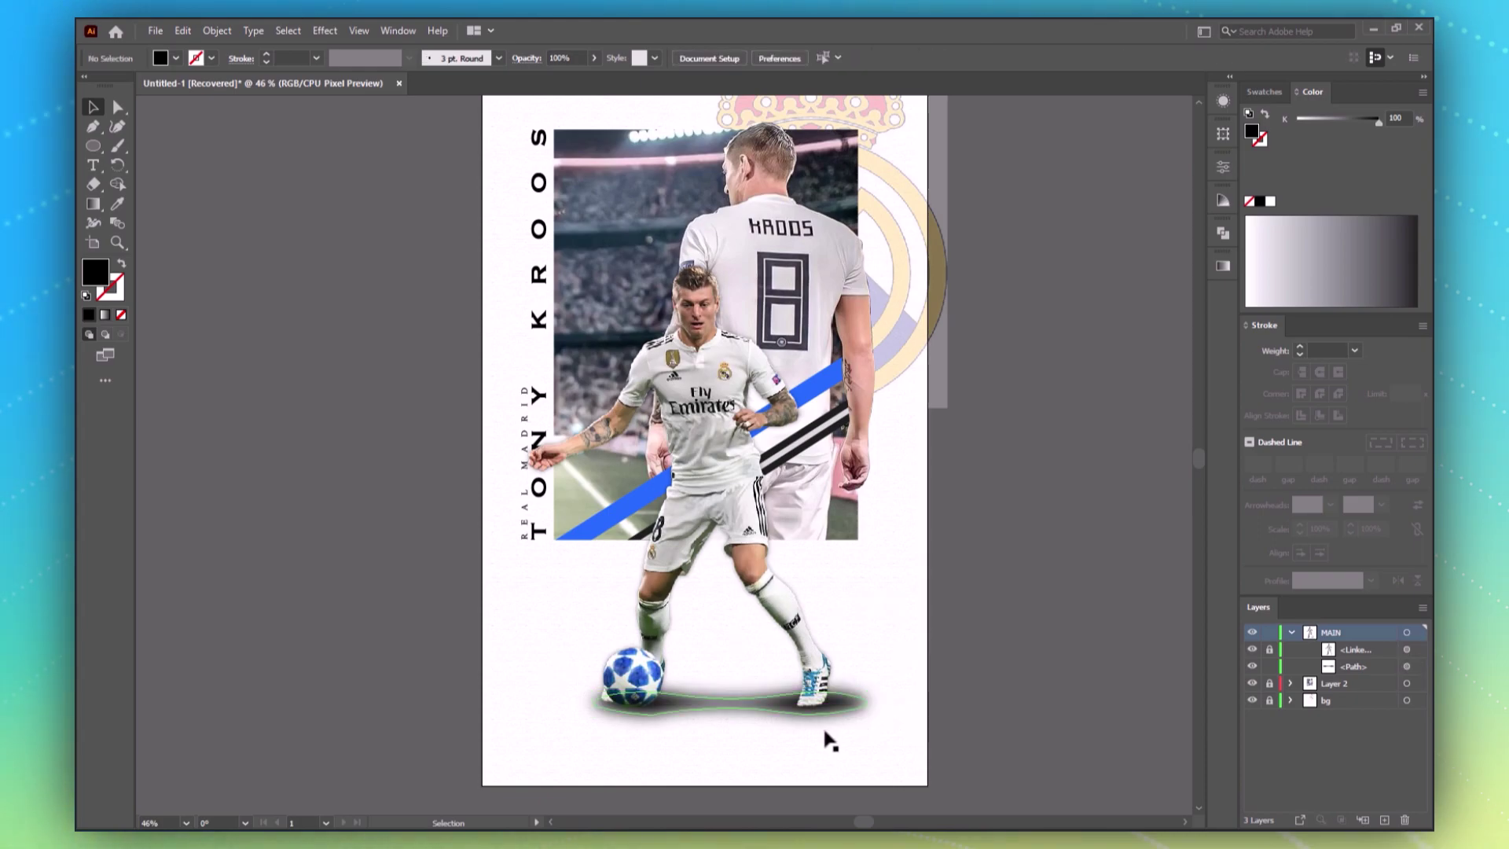
left_click(560, 59)
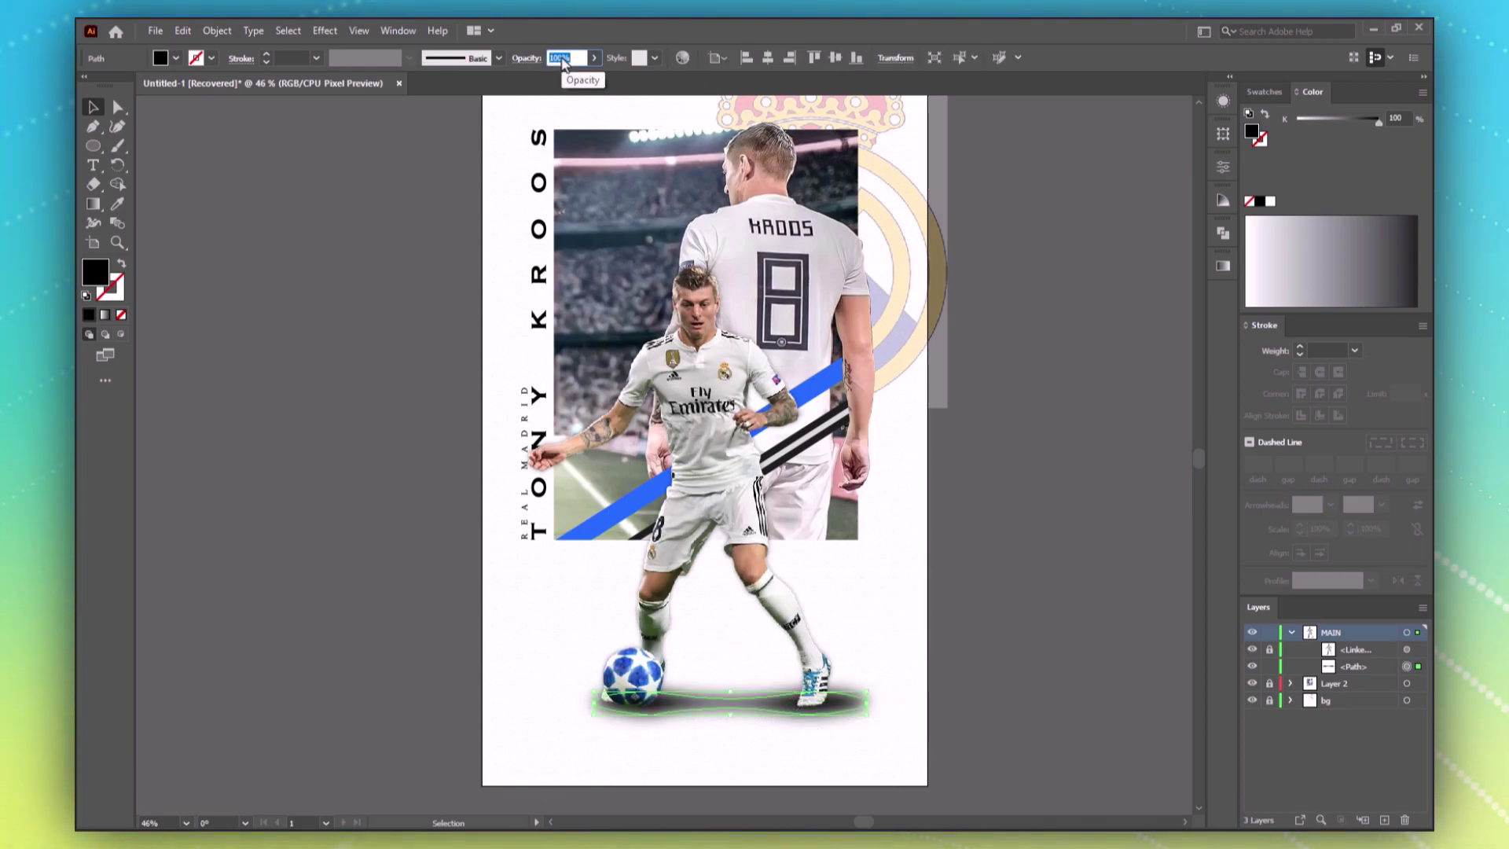
type("45")
key("Return")
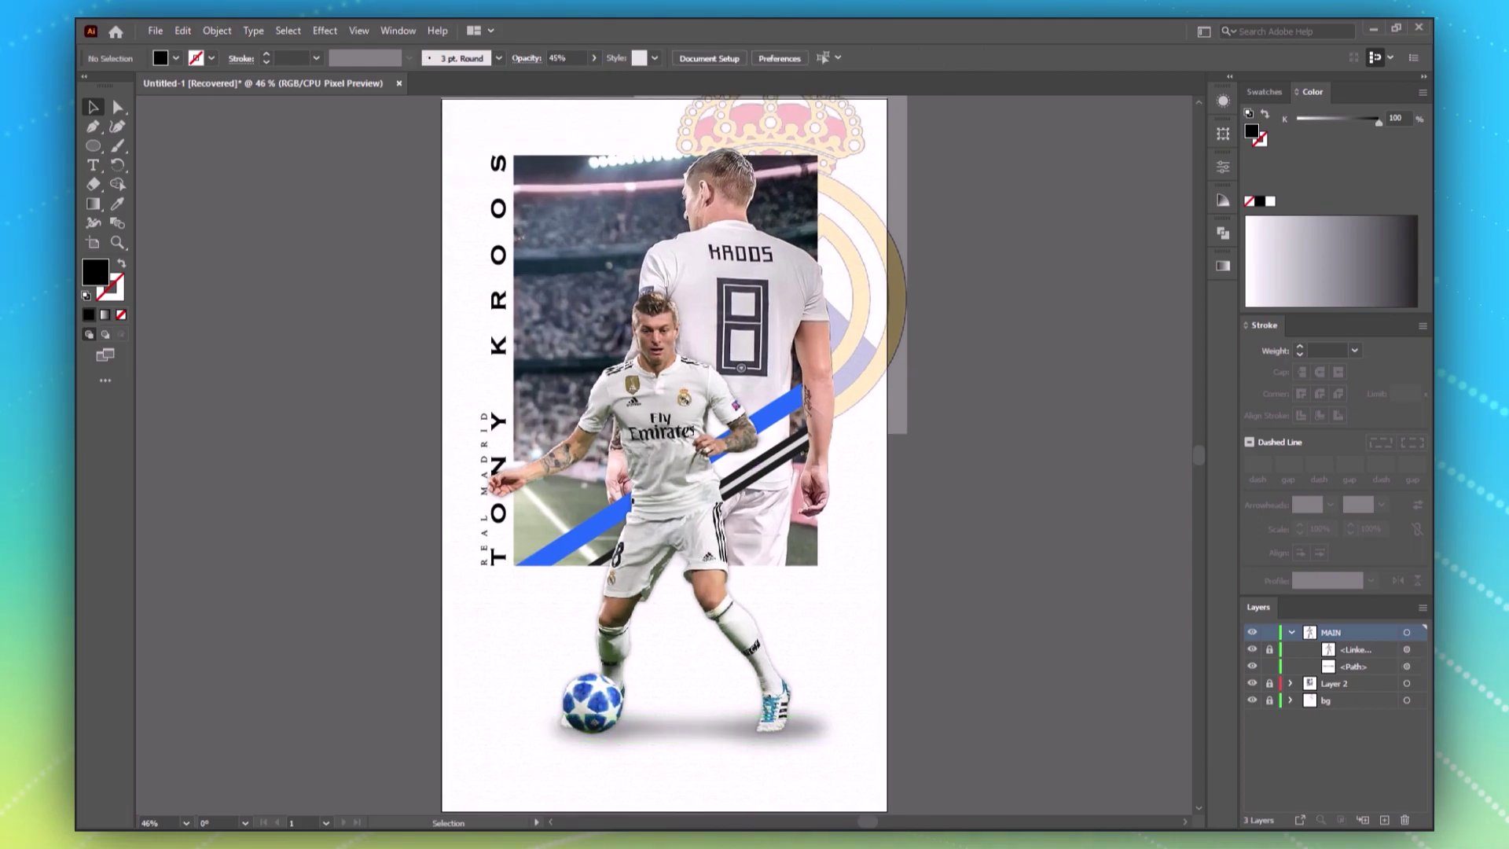
Step: Place the Real Madrid crest image from the pin folder on the poster, beside the player's rear foot
mouse_move(880, 829)
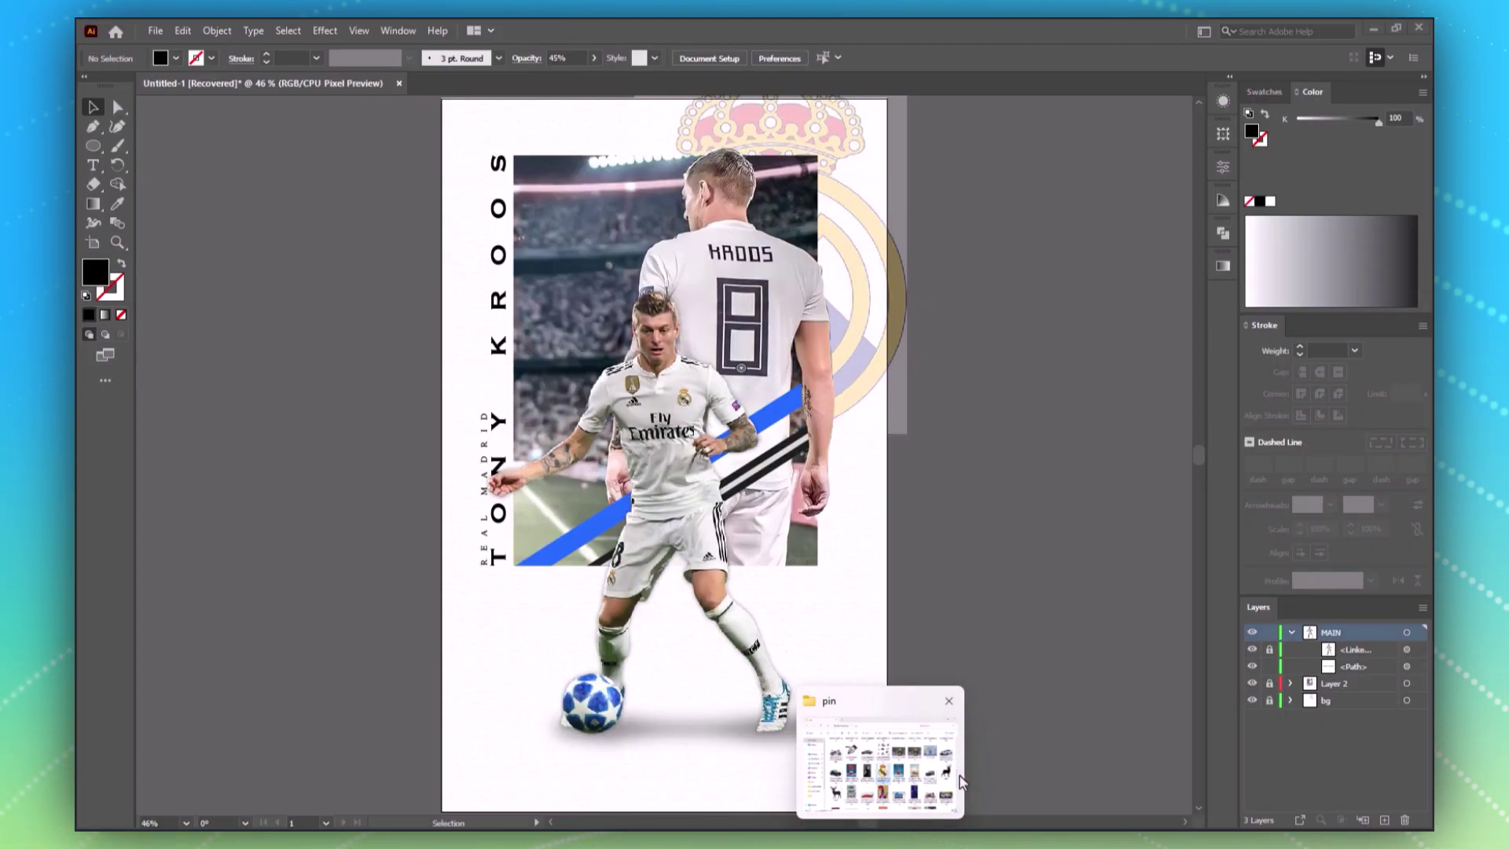
left_click(892, 713)
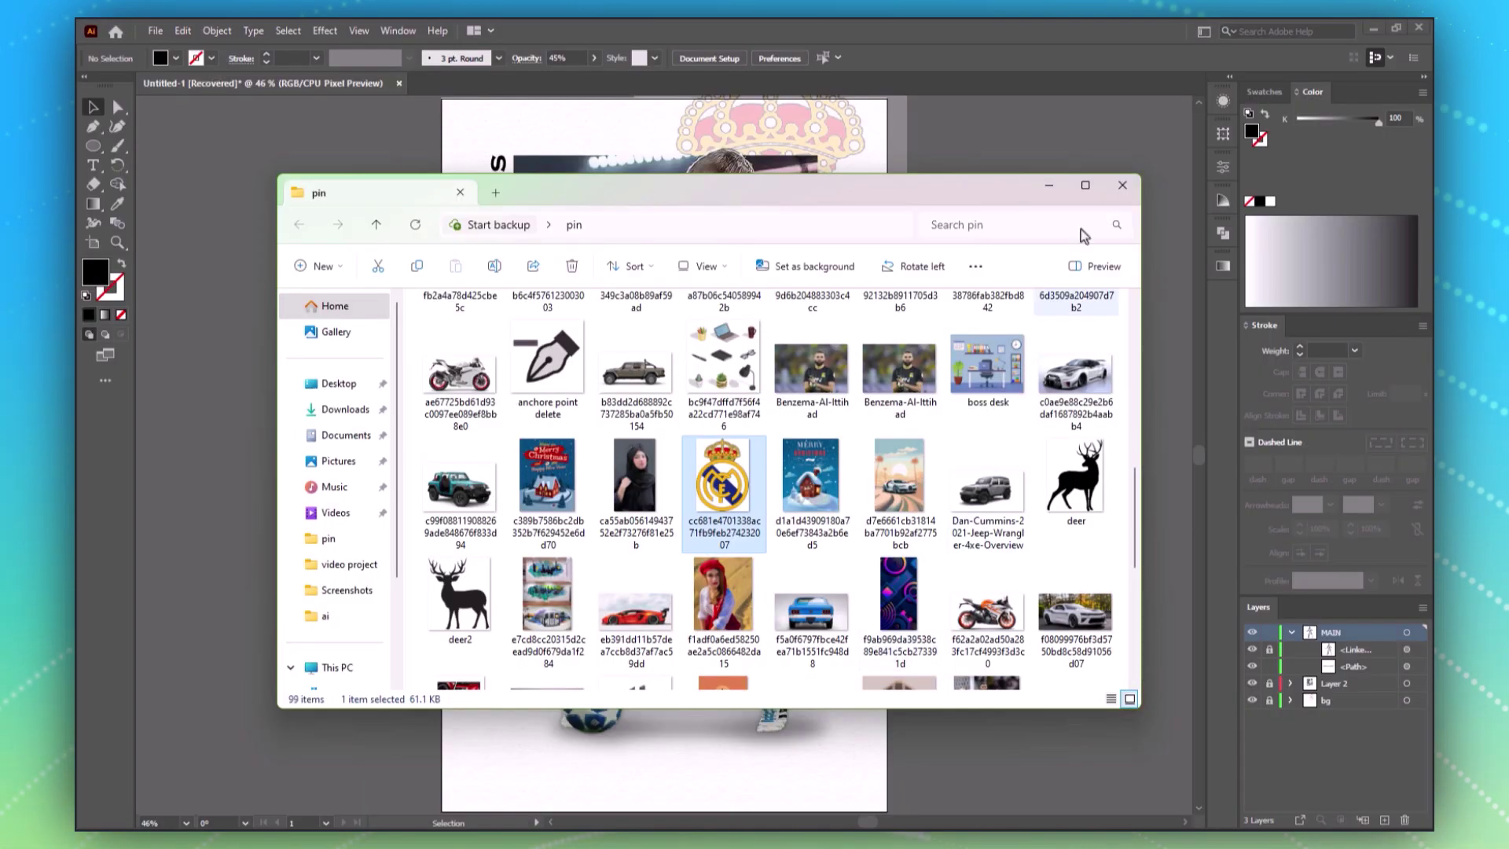
left_click_drag(742, 481, 685, 730)
left_click(1050, 187)
left_click_drag(977, 463, 907, 364)
left_click_drag(620, 621, 803, 548)
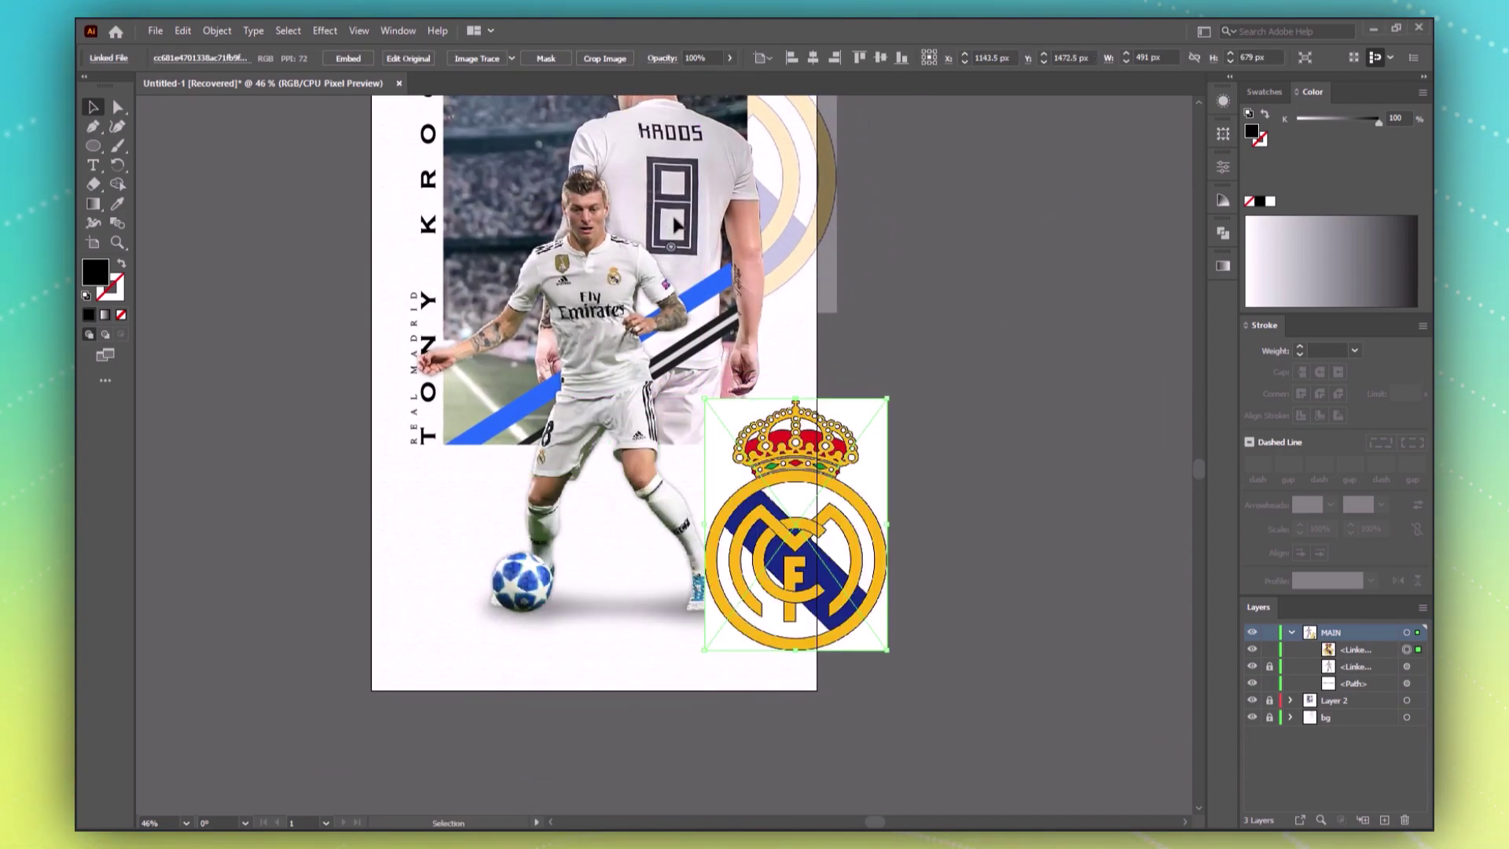
Step: Trace the placed crest image with the 3 Colors preset and expand the tracing
left_click(511, 58)
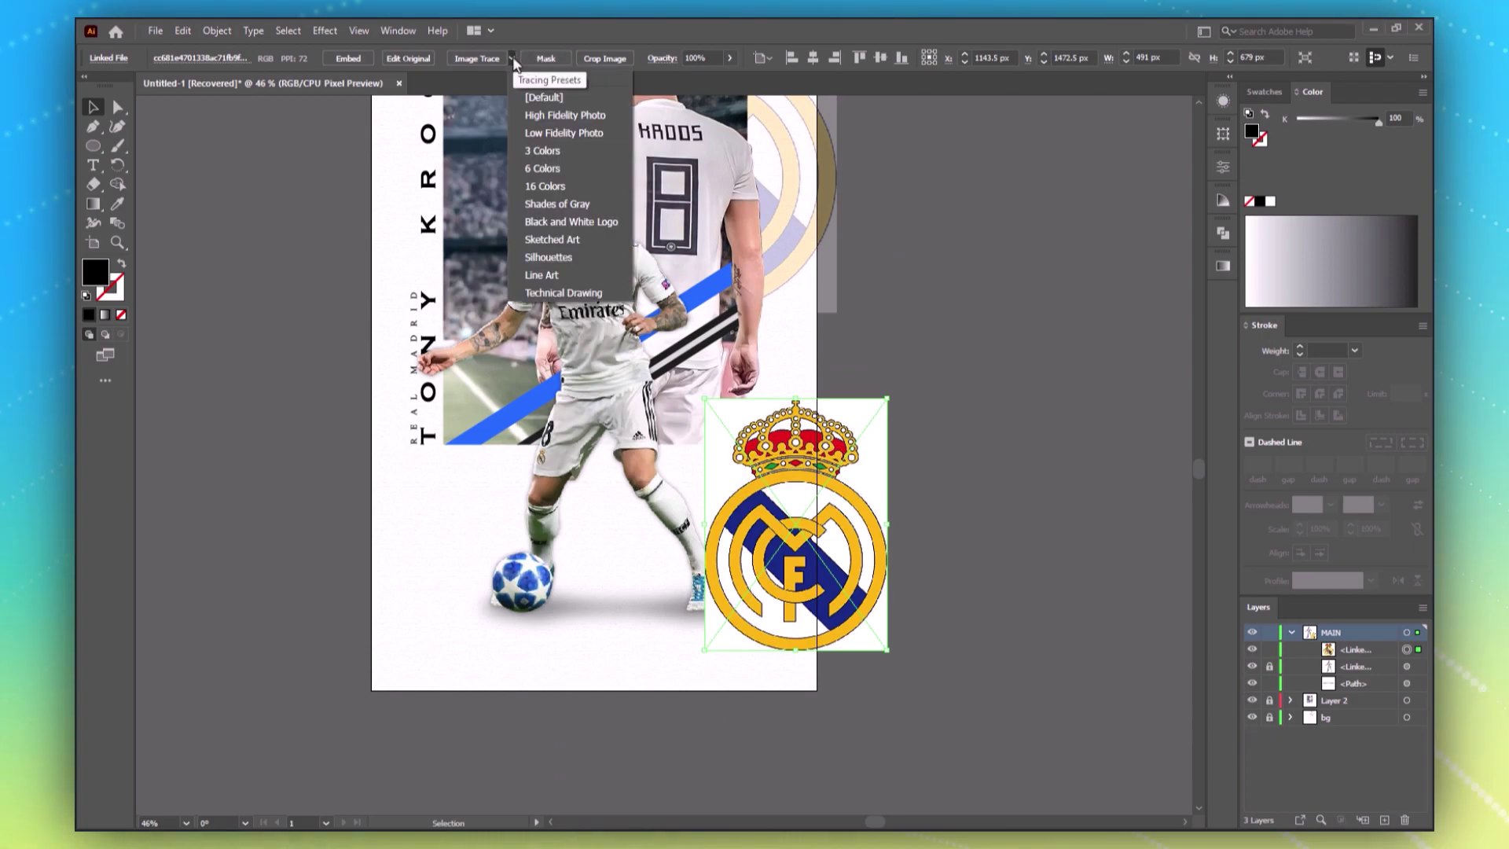
left_click(535, 150)
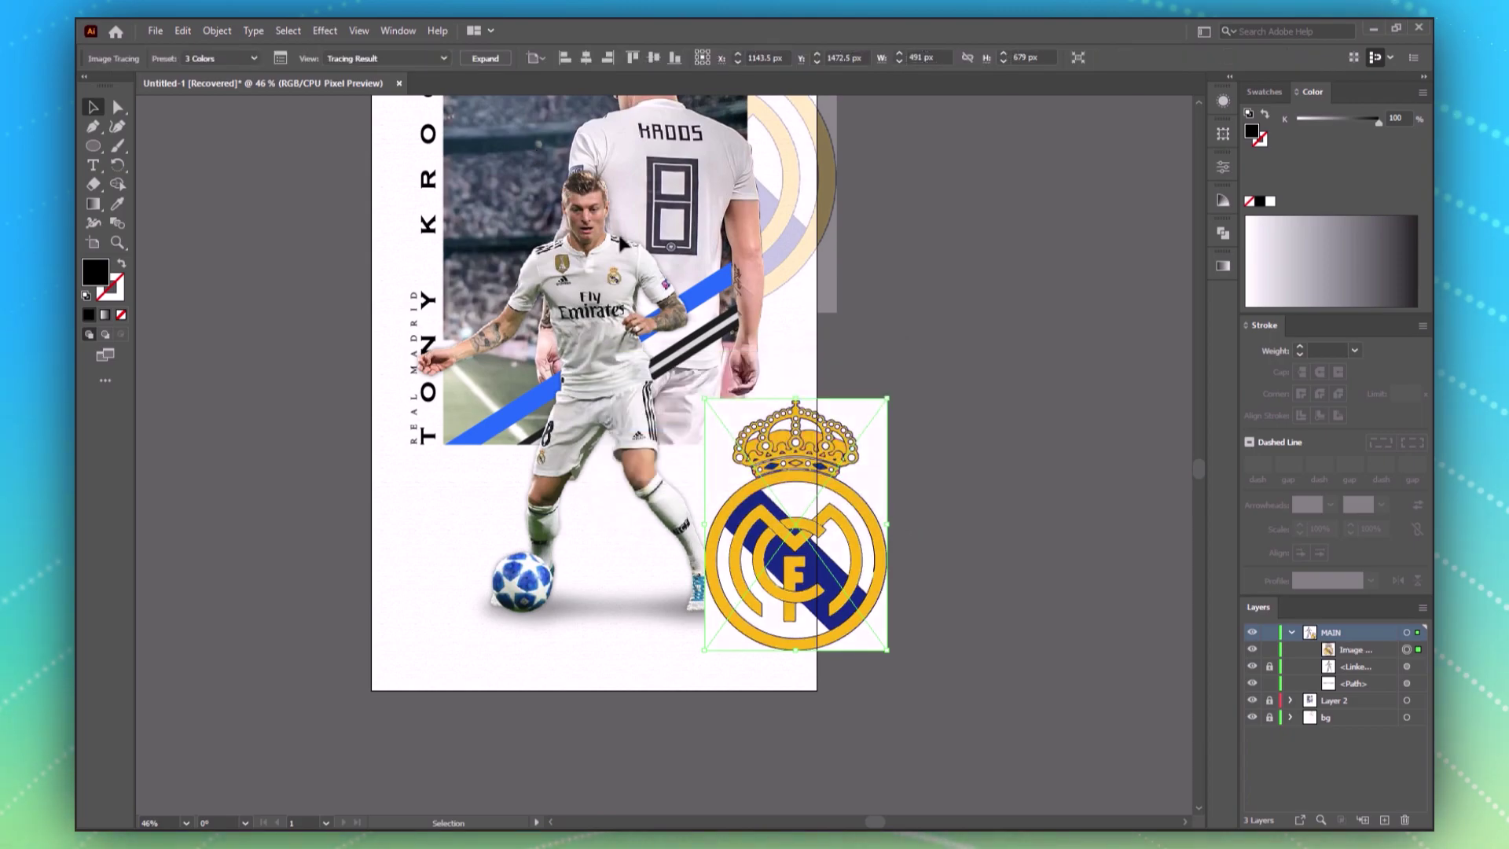
left_click(484, 58)
Step: Isolate the traced crest group and delete the white background piece beside the crown and a white area inside the emblem
double_click(880, 466)
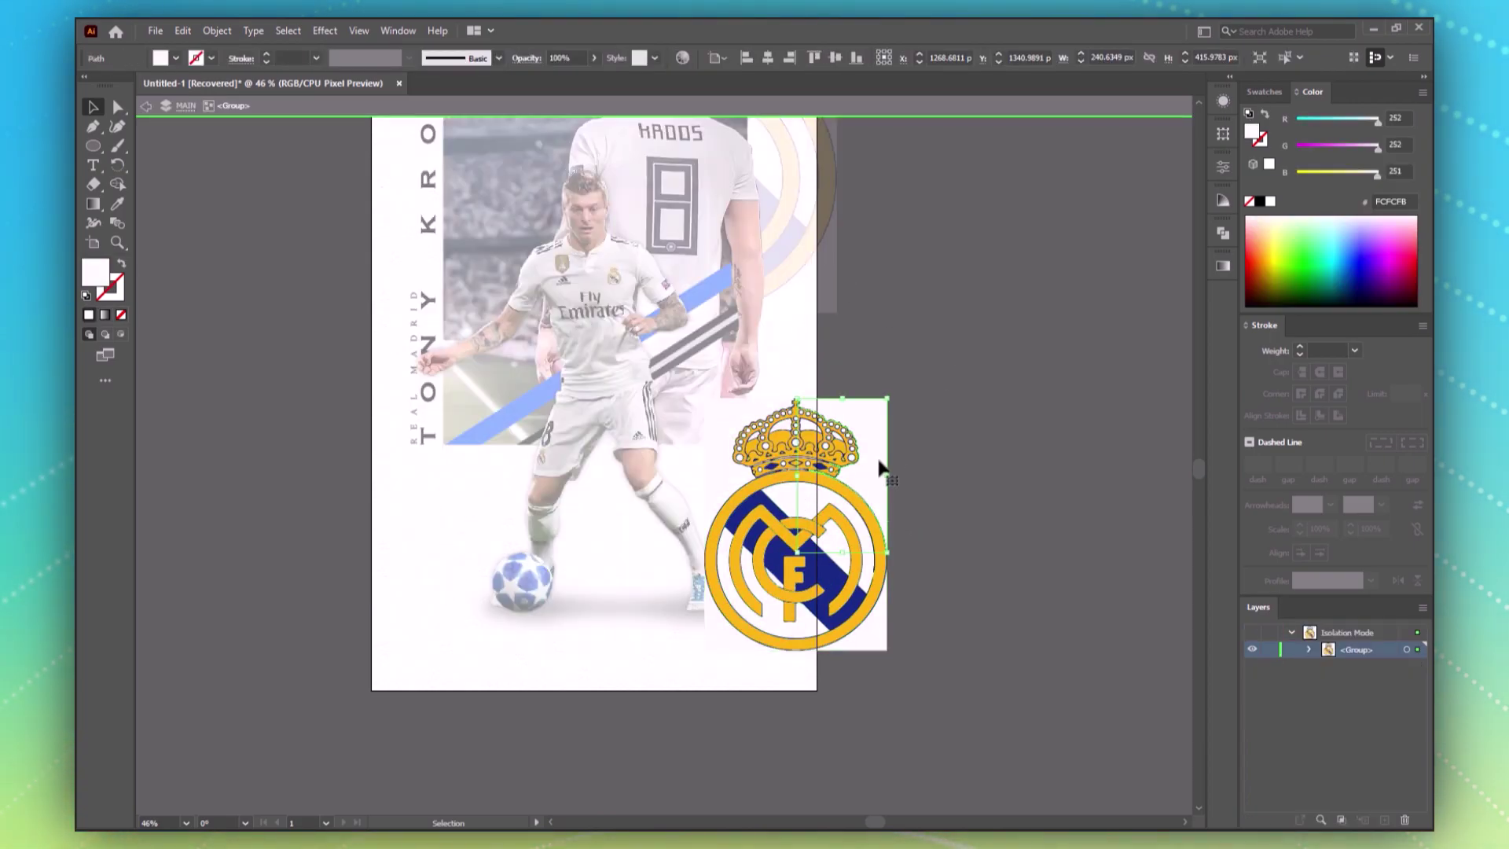
key("Delete")
left_click(832, 554)
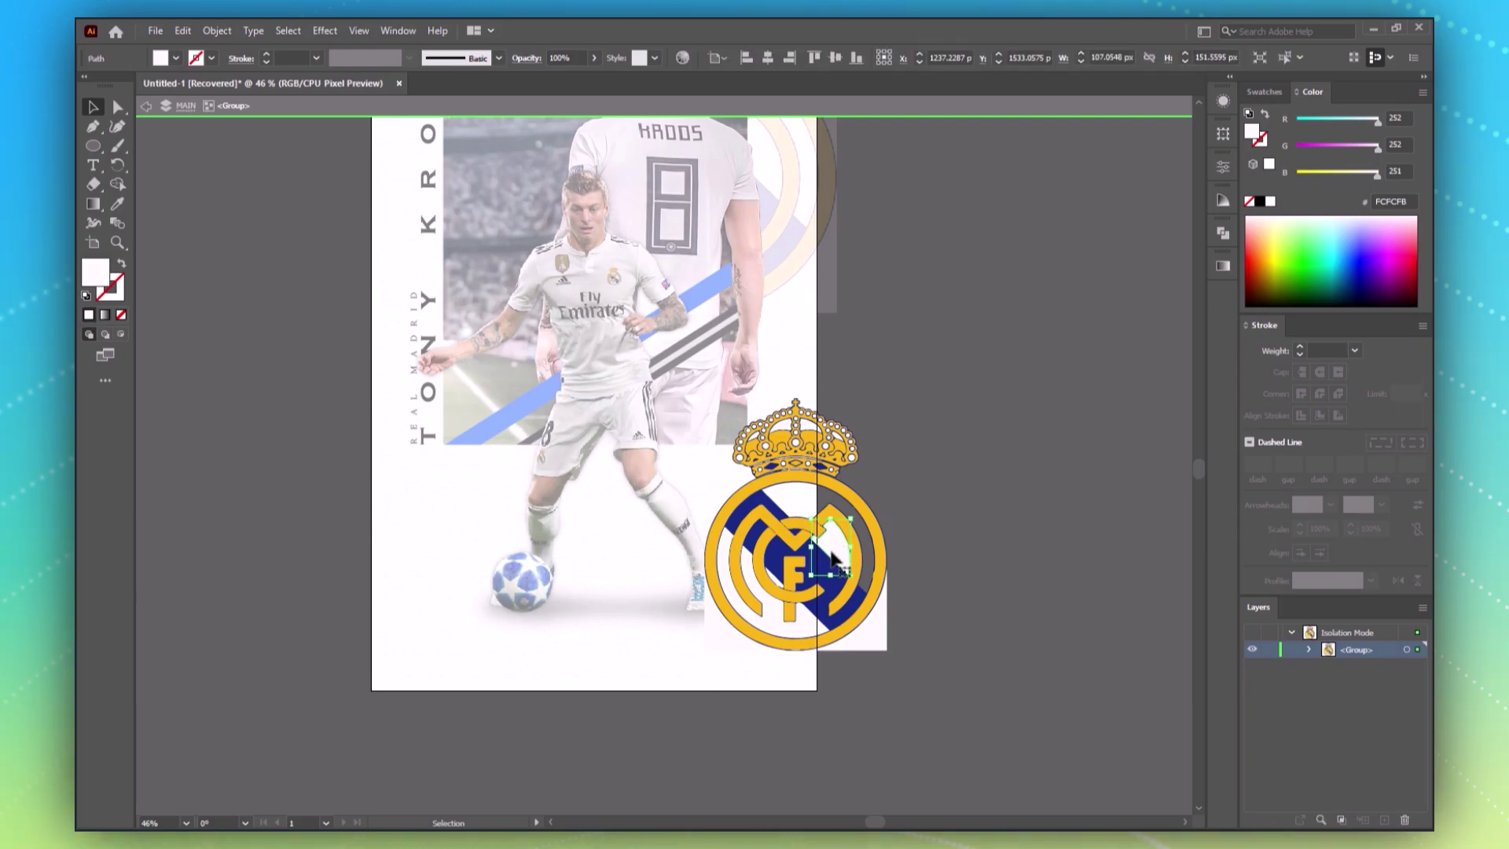
key("Delete")
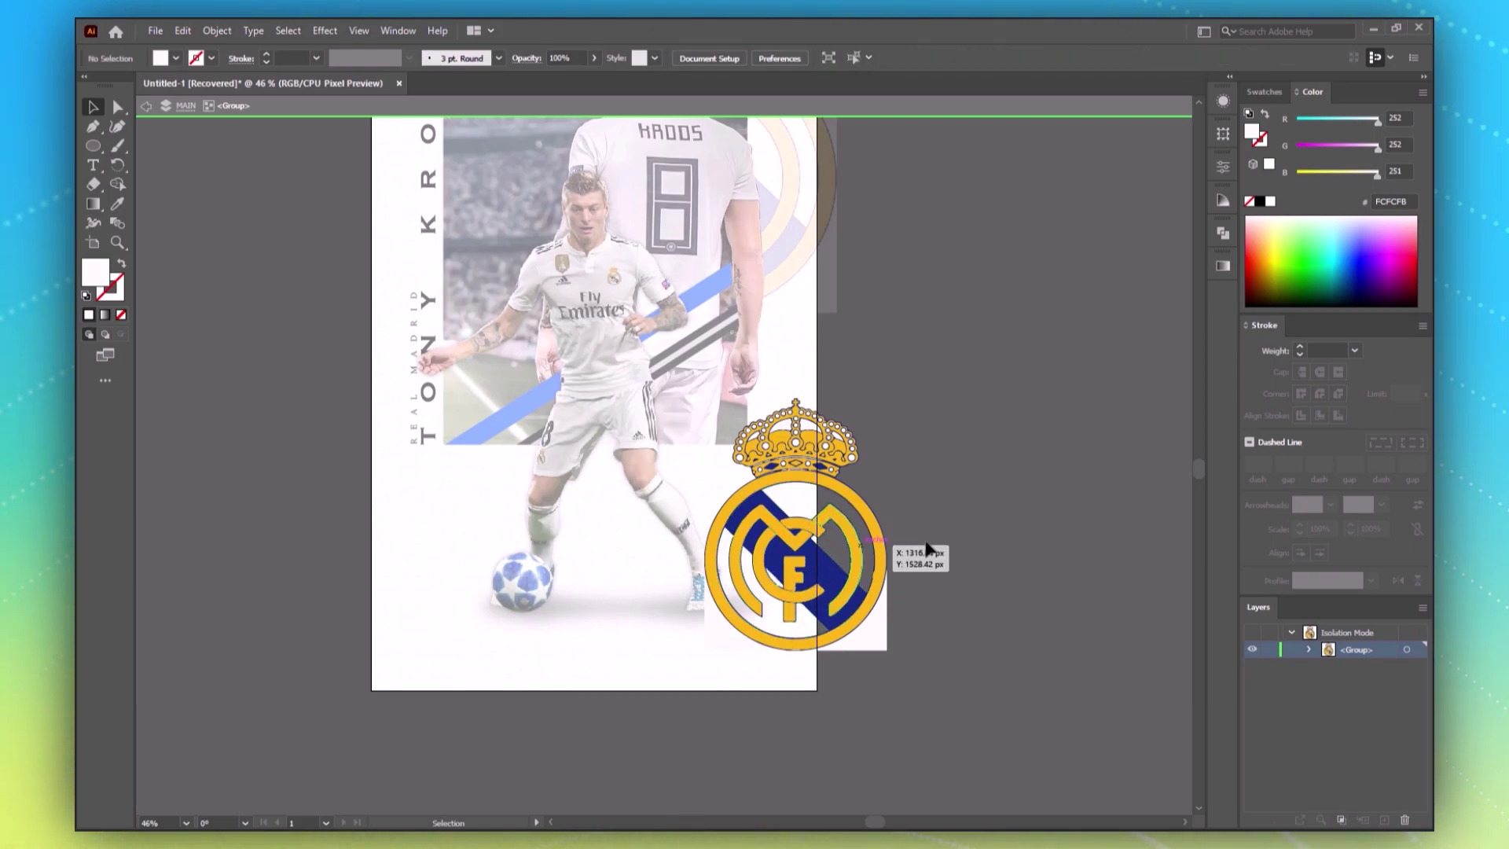
Step: Fill the inner panels of the crest's crown with red F41414
left_click(785, 444, "shift")
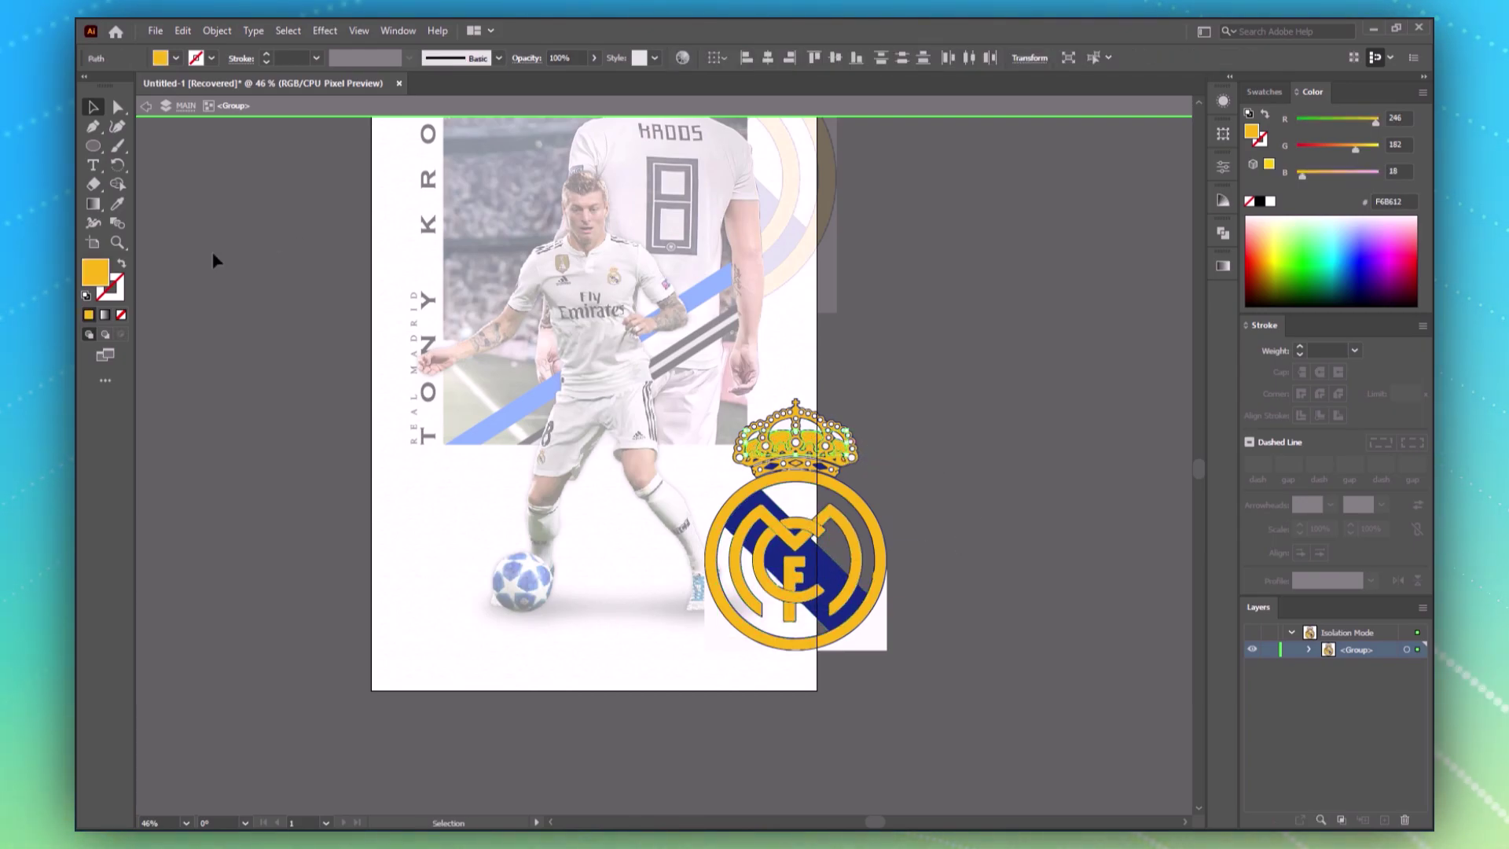
double_click(94, 271)
type("F41414")
key("Return")
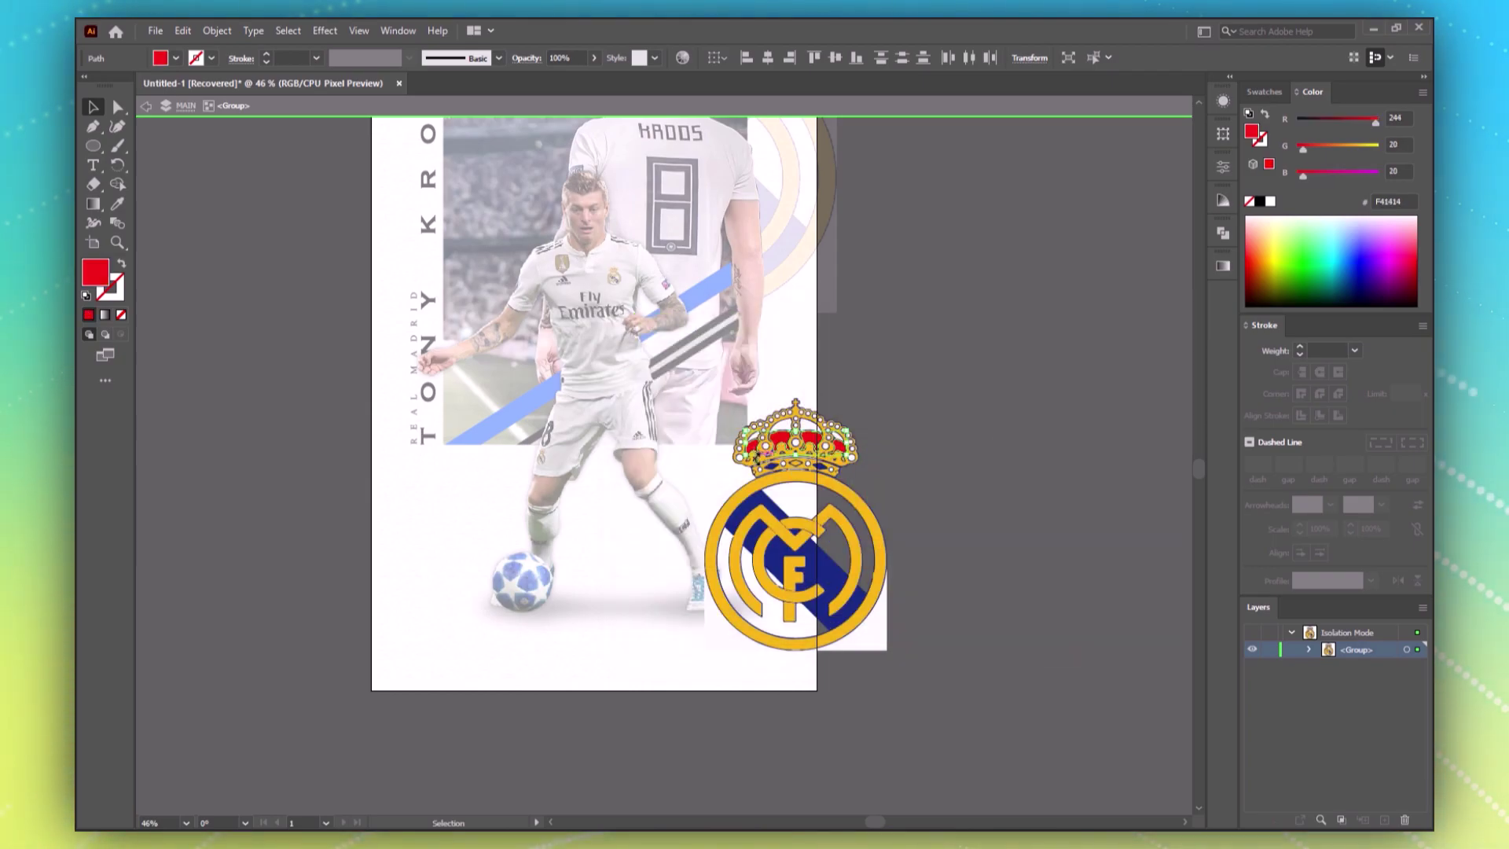
Step: Fill the two outer gems at the crown's base with green 41A500 and the middle gem with red F41414
left_click(773, 465)
left_click(820, 466, "shift")
double_click(94, 272)
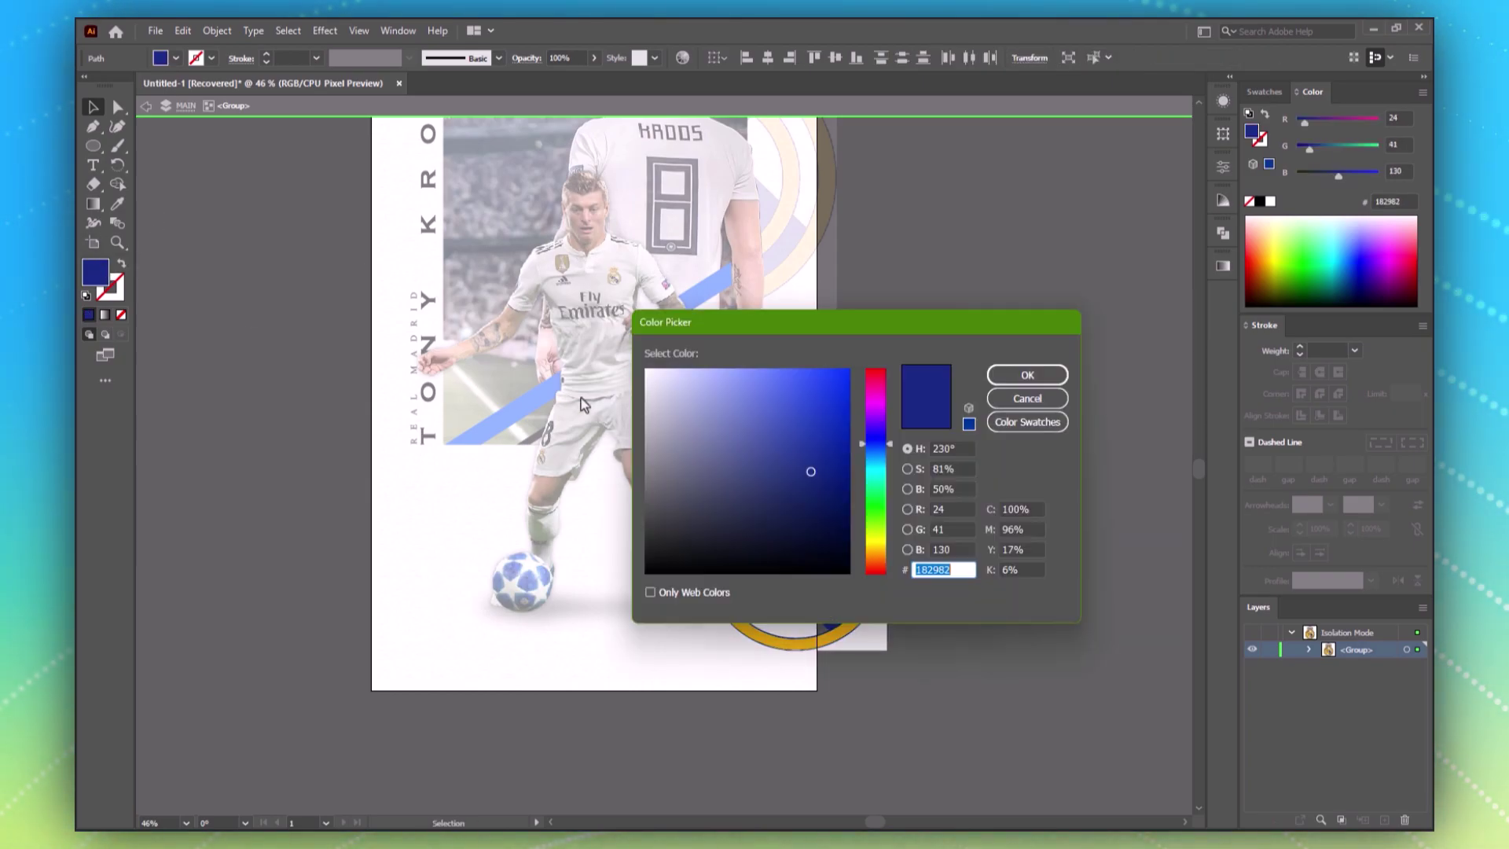
left_click(875, 520)
left_click_drag(842, 430, 869, 438)
left_click(825, 495)
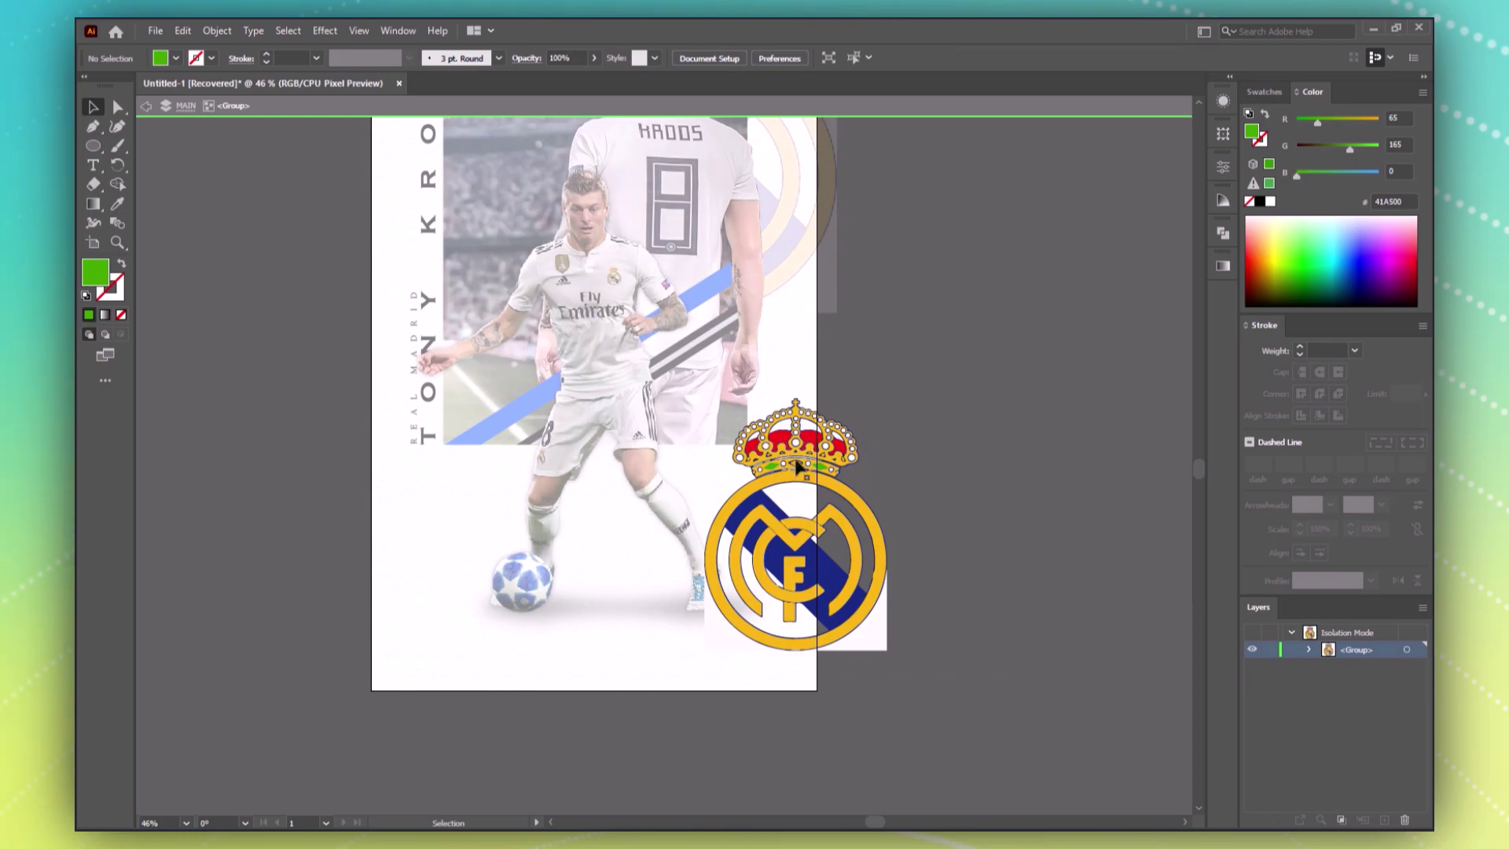
left_click(973, 502)
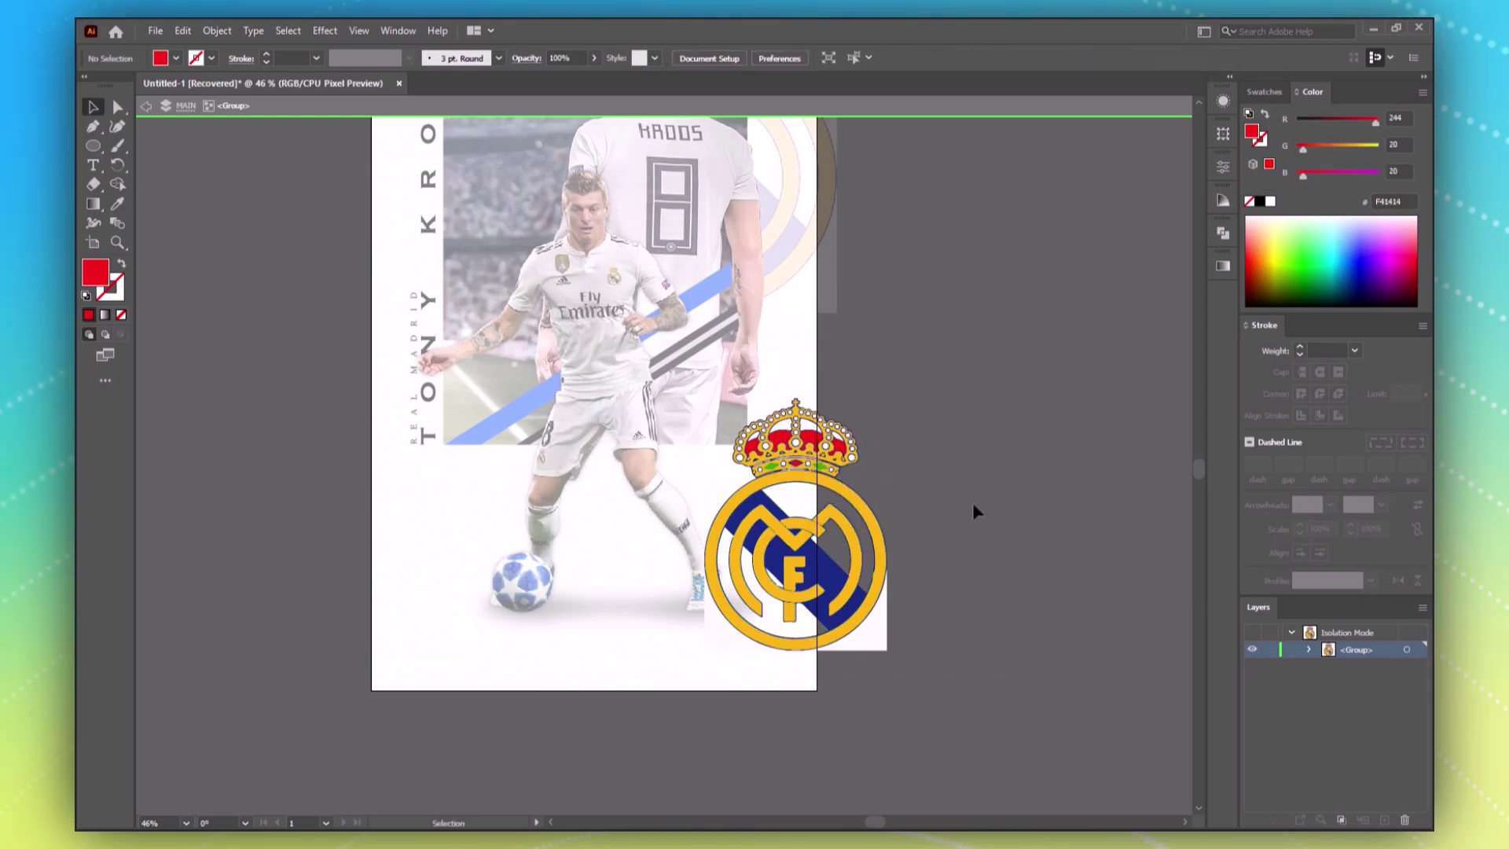
Step: Delete the leftover white background at the crest's lower right corner and leave the group's isolation
double_click(969, 478)
double_click(875, 641)
left_click(875, 641)
key("Delete")
double_click(737, 379)
Step: Scale down the traced crest and place it at the lower right corner of the background photo
left_click(854, 525)
left_click_drag(893, 526, 833, 583)
left_click(863, 495)
Step: Place the framed signature image from the image folder over the lower part of the poster
left_click(876, 844)
left_click_drag(1132, 506, 1116, 382)
mouse_move(633, 452)
left_mouse_down()
mouse_move(649, 667)
mouse_move(747, 729)
mouse_move(786, 538)
left_mouse_up()
left_click(1122, 184)
Step: Trace the signature image with the Black and White Logo preset and expand the tracing
left_click(512, 57)
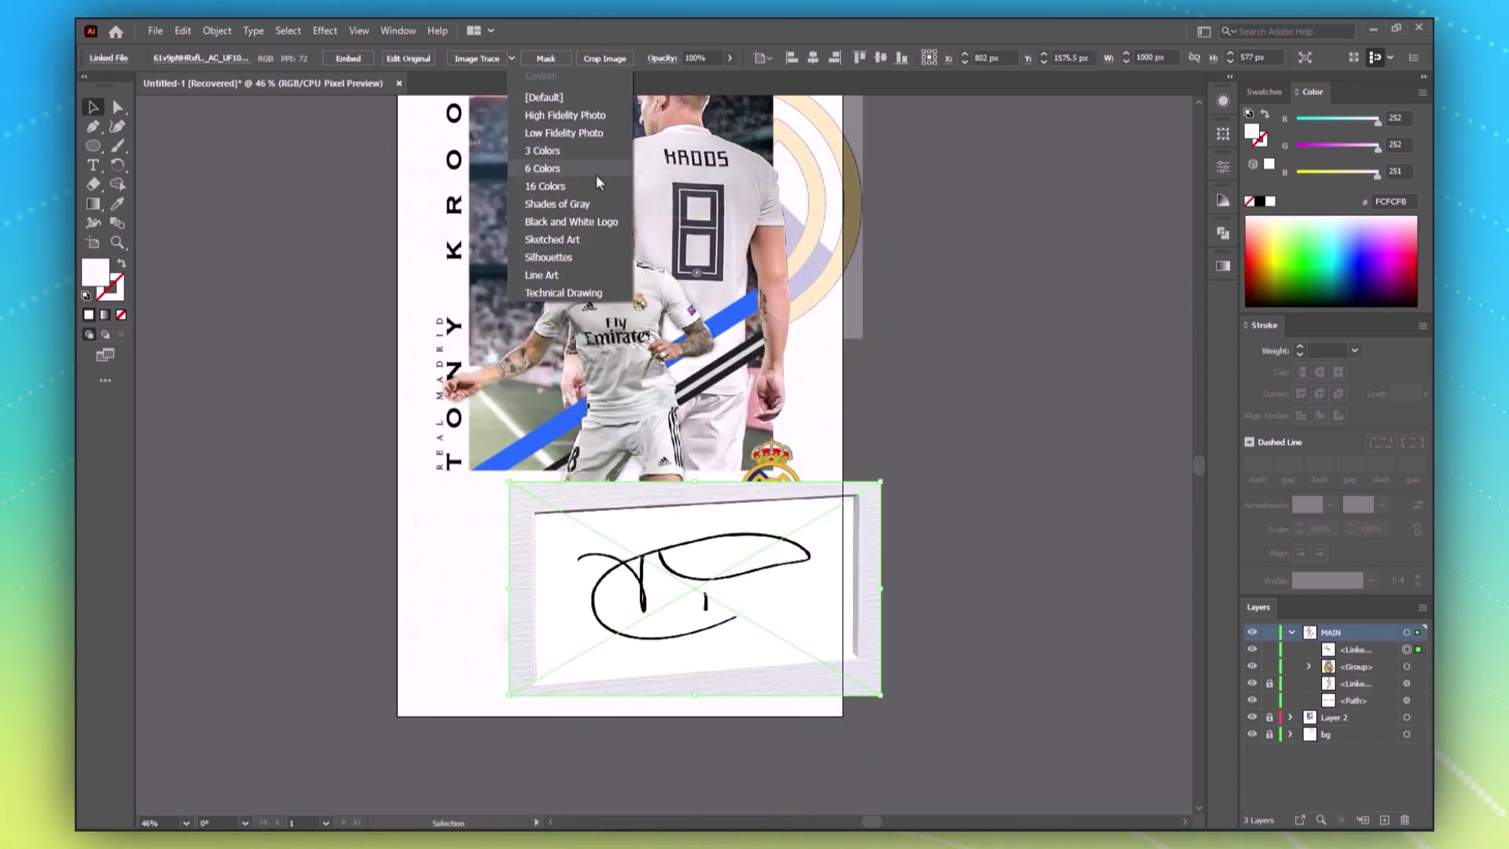
left_click(588, 220)
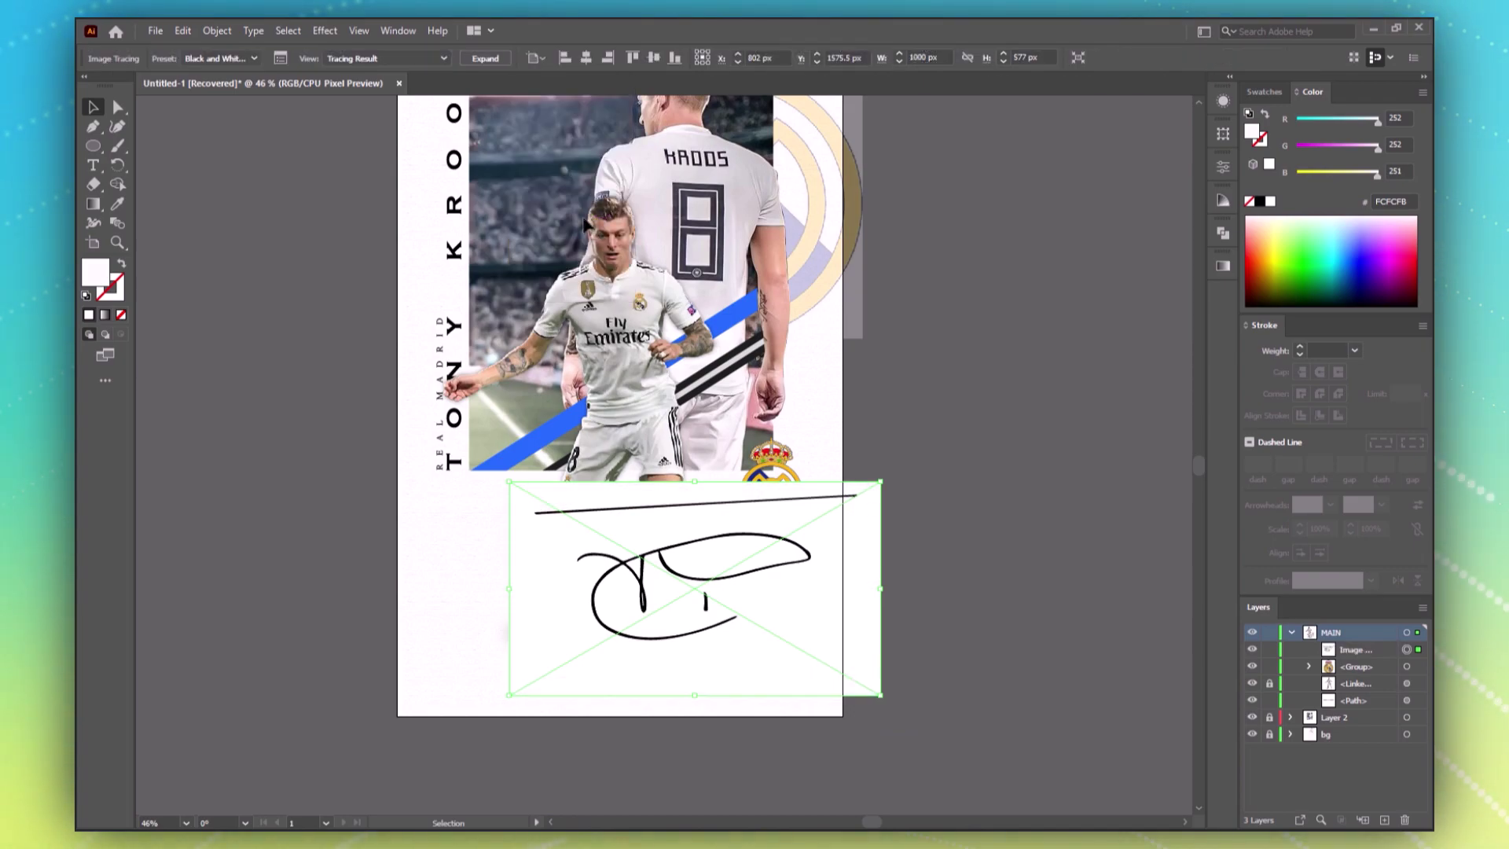
left_click(484, 59)
Step: Isolate the traced signature and delete its white background, the straight line above it and the white bits inside the strokes
double_click(819, 656)
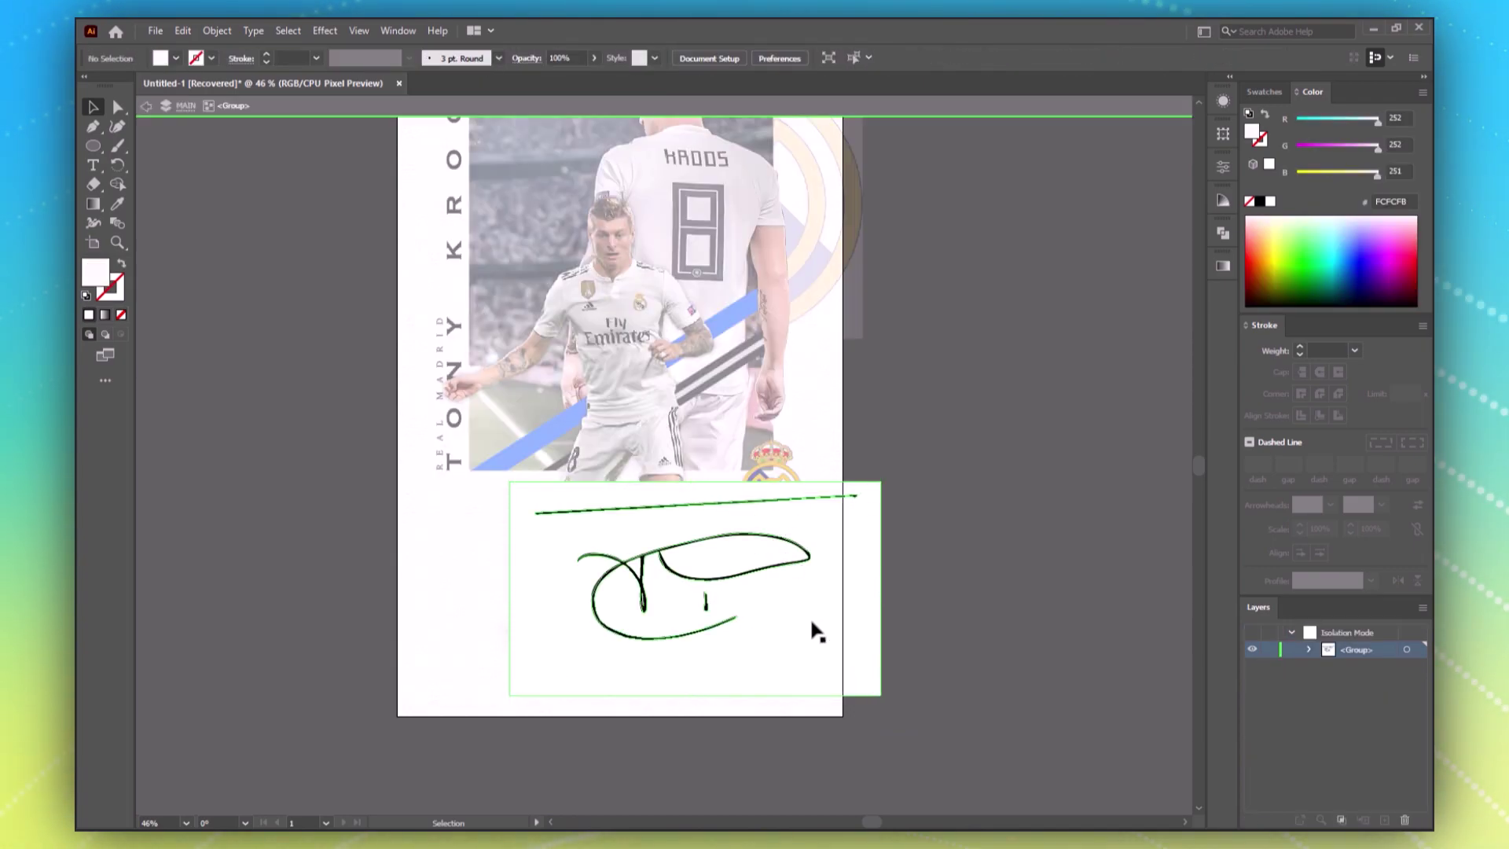
left_click(808, 609)
key("Delete")
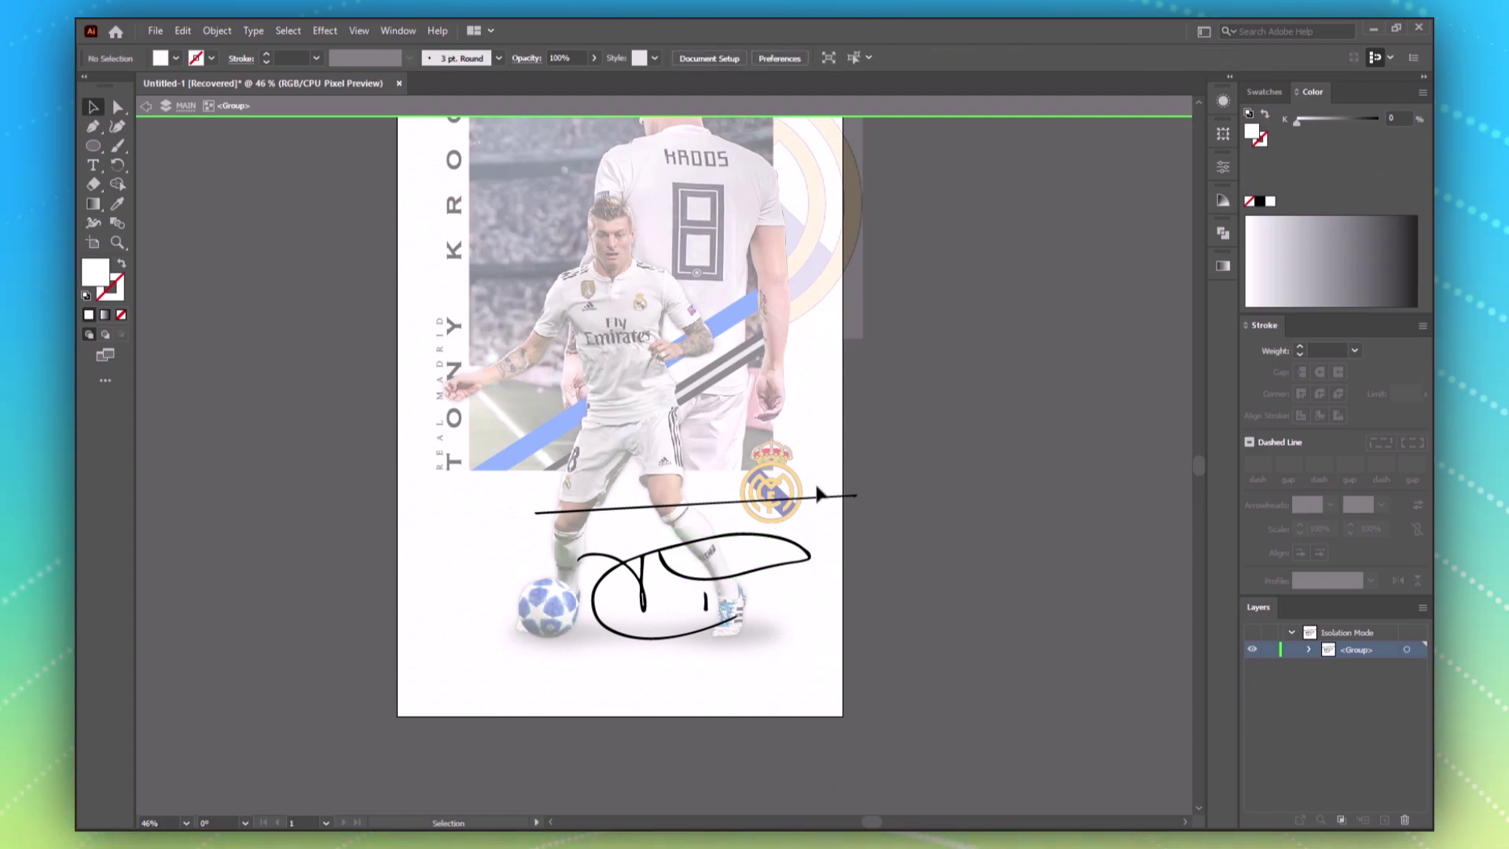
left_click(835, 496)
key("Delete")
left_click(640, 578)
left_click(655, 607)
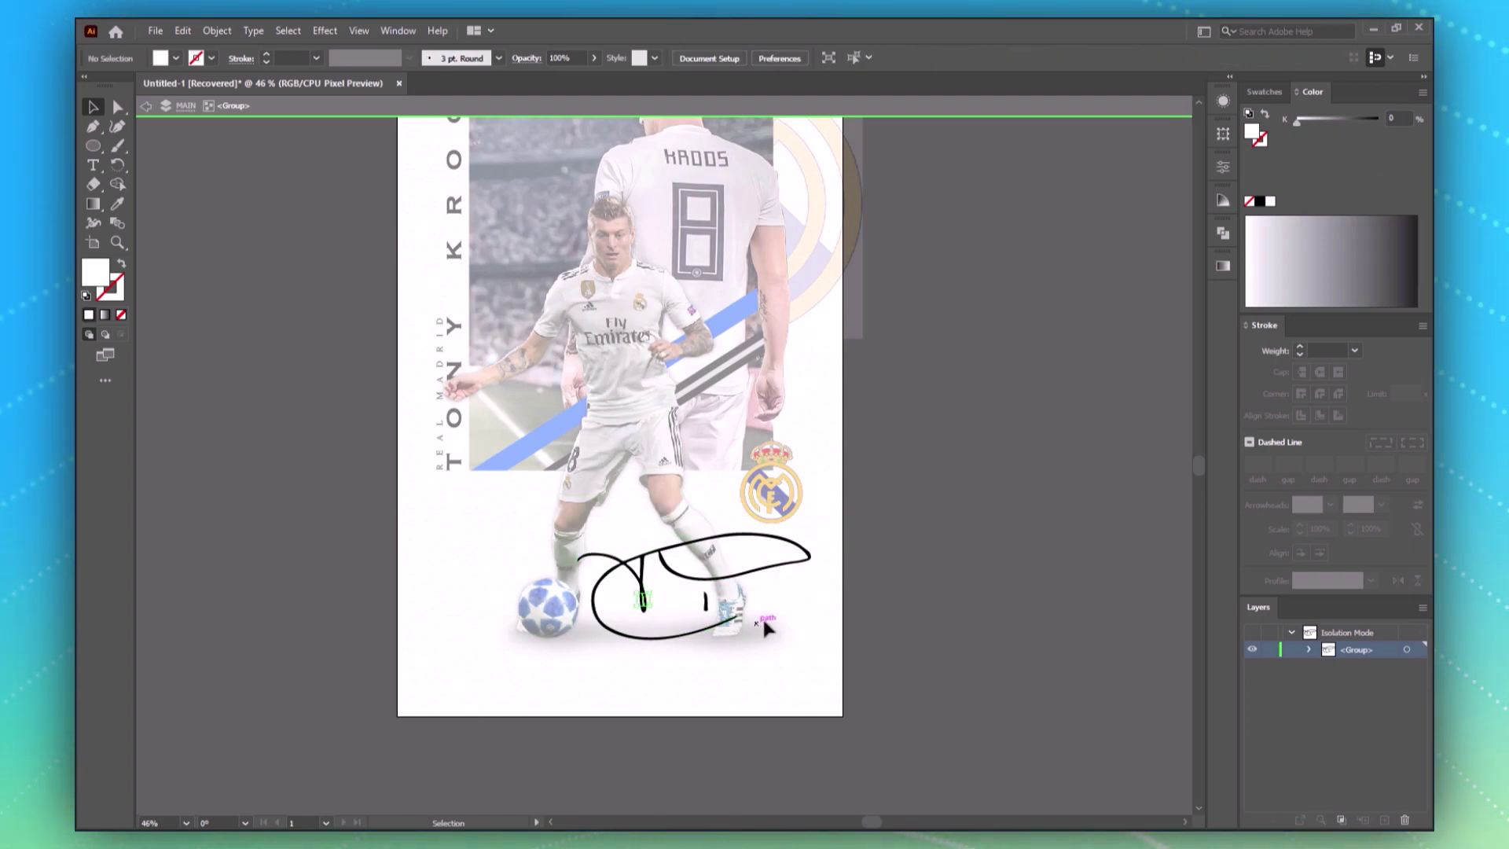
Step: Leave the signature's isolation, scale the signature down and place it directly beneath the small crest
double_click(946, 547)
left_click(808, 560)
mouse_move(807, 560)
left_mouse_down()
mouse_move(923, 664)
mouse_move(909, 736)
mouse_move(822, 735)
mouse_move(784, 568)
left_mouse_up()
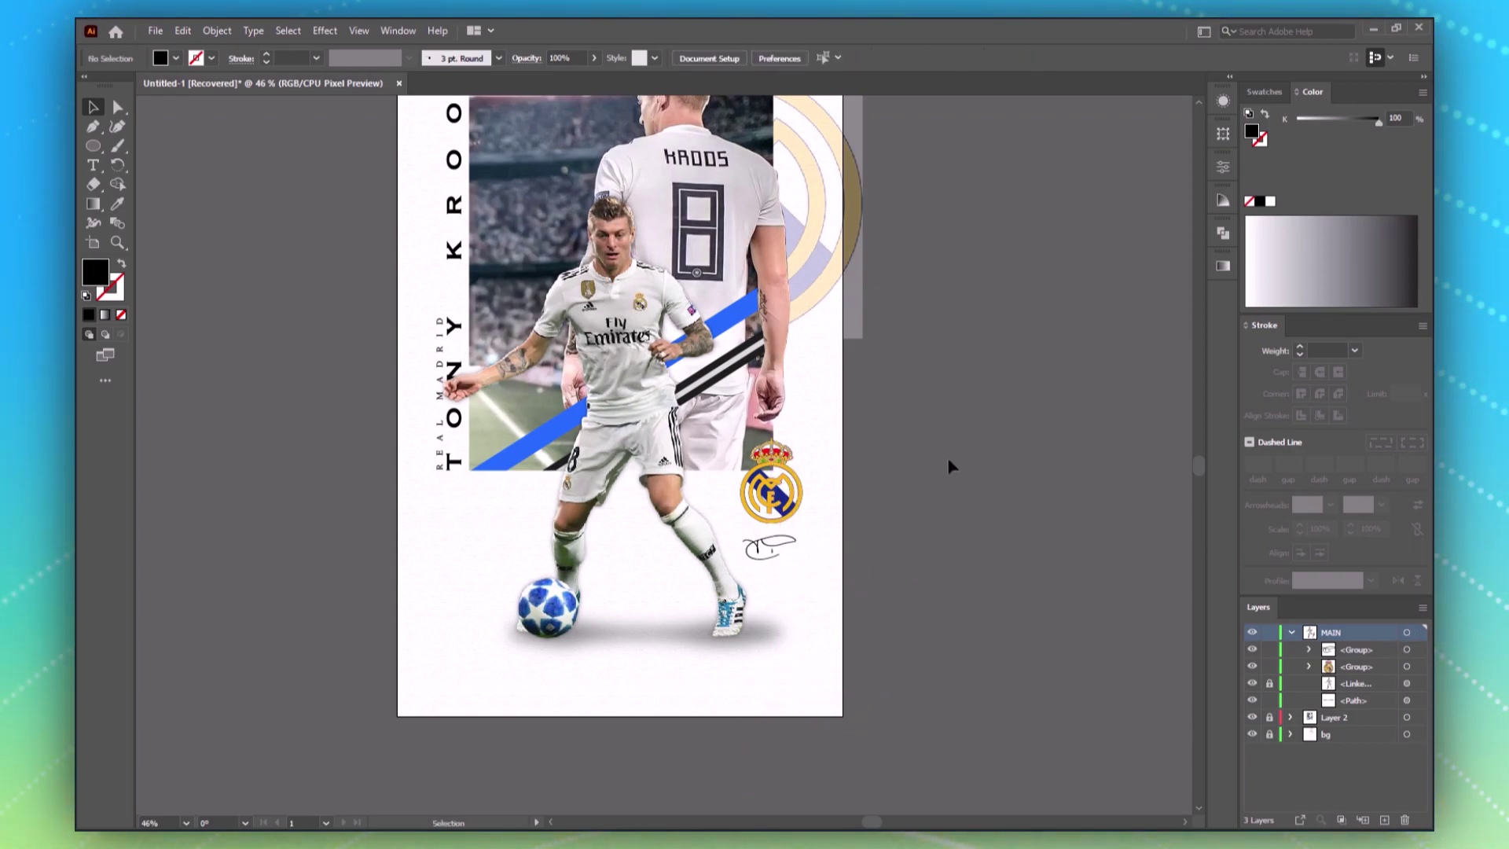
Step: Turn on Trim View to hide the artwork extending beyond the artboard, with the whole poster in view
scroll(928, 360, "up", 2)
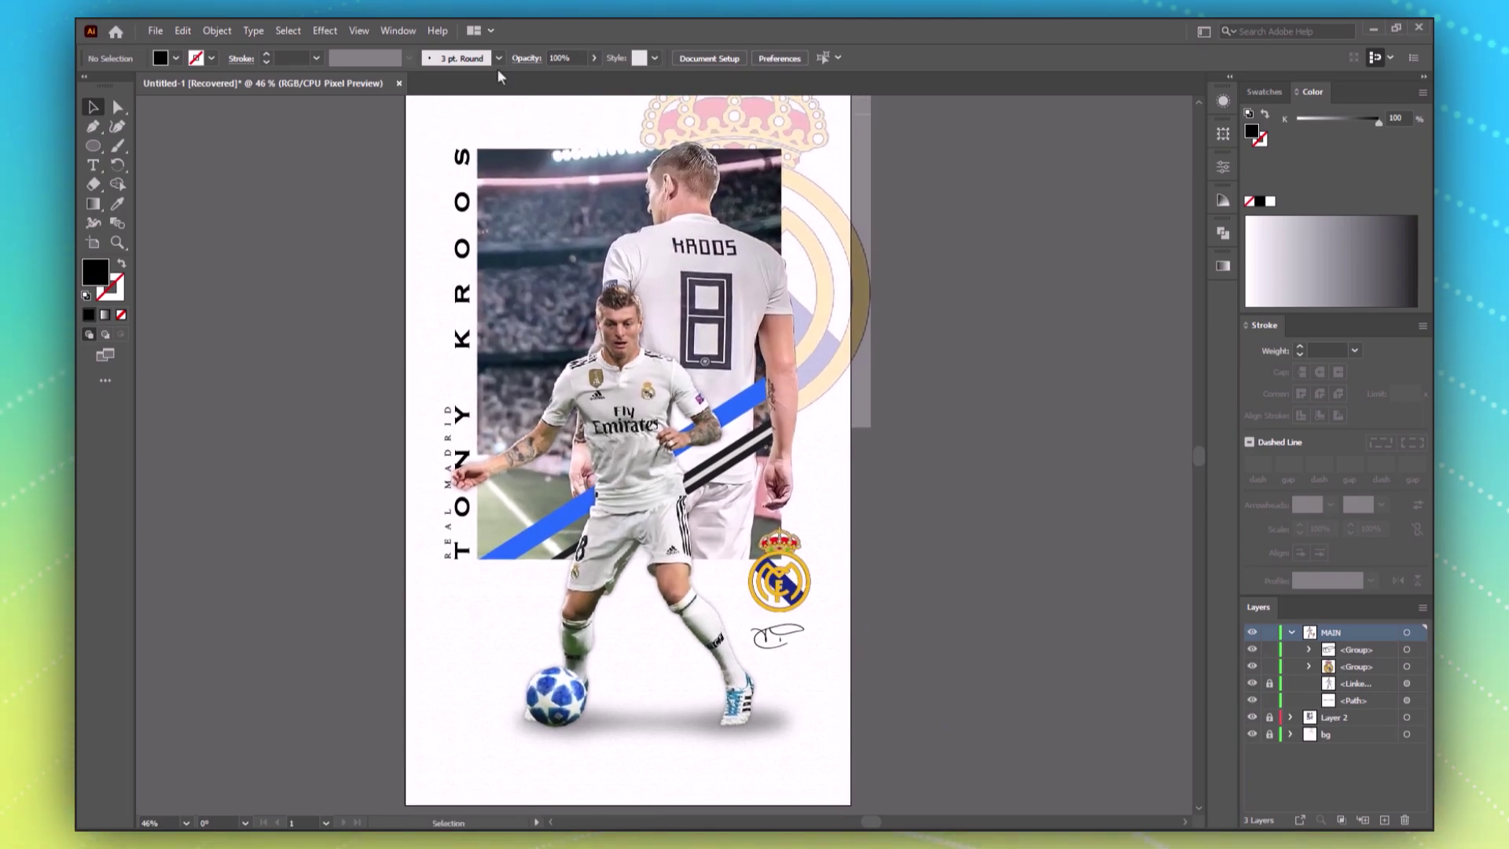
key("ctrl+minus")
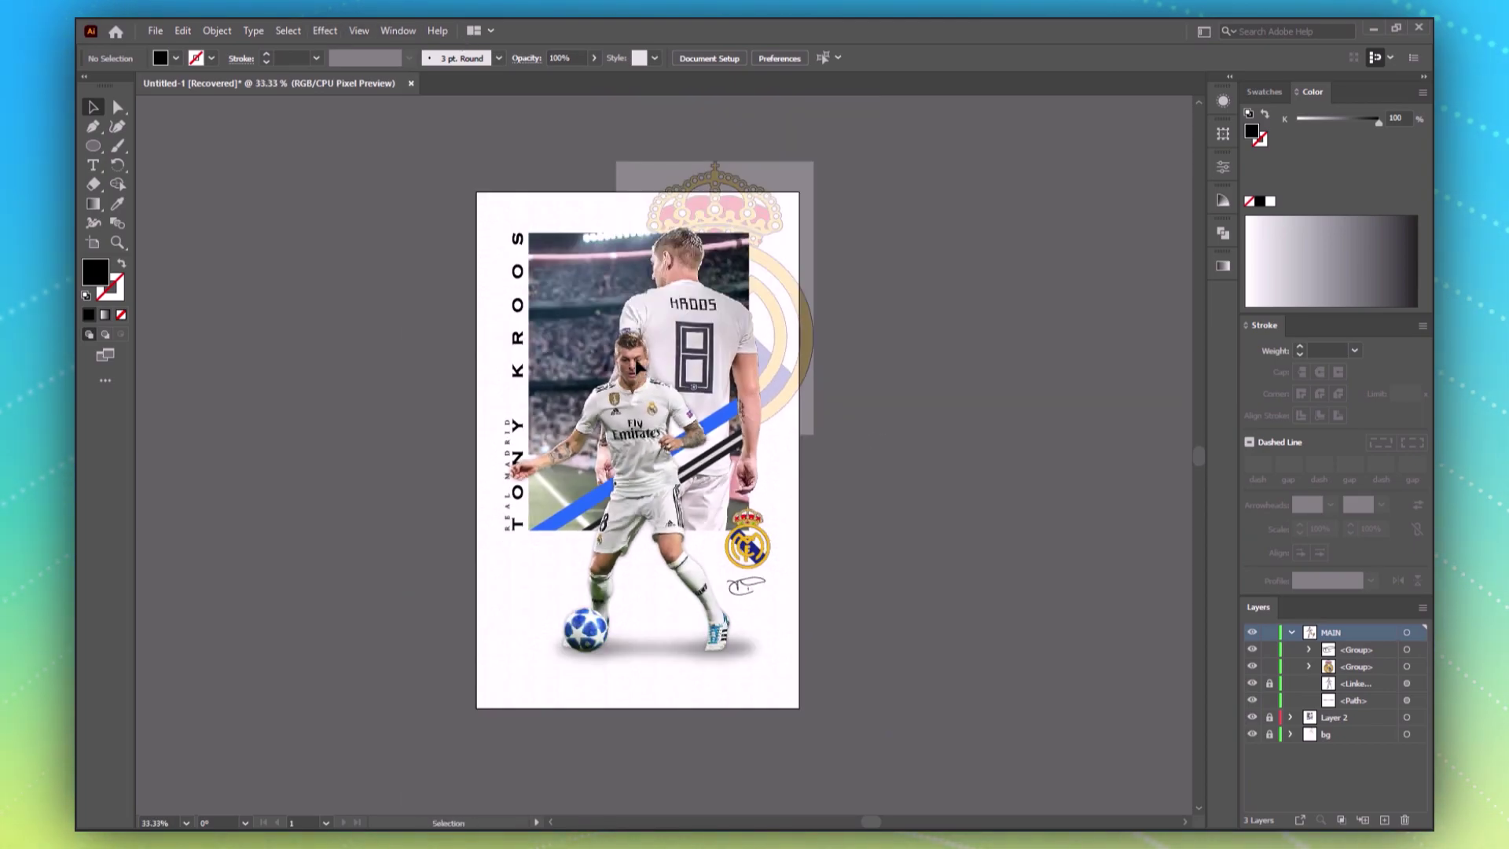
left_click(359, 31)
left_click(428, 93)
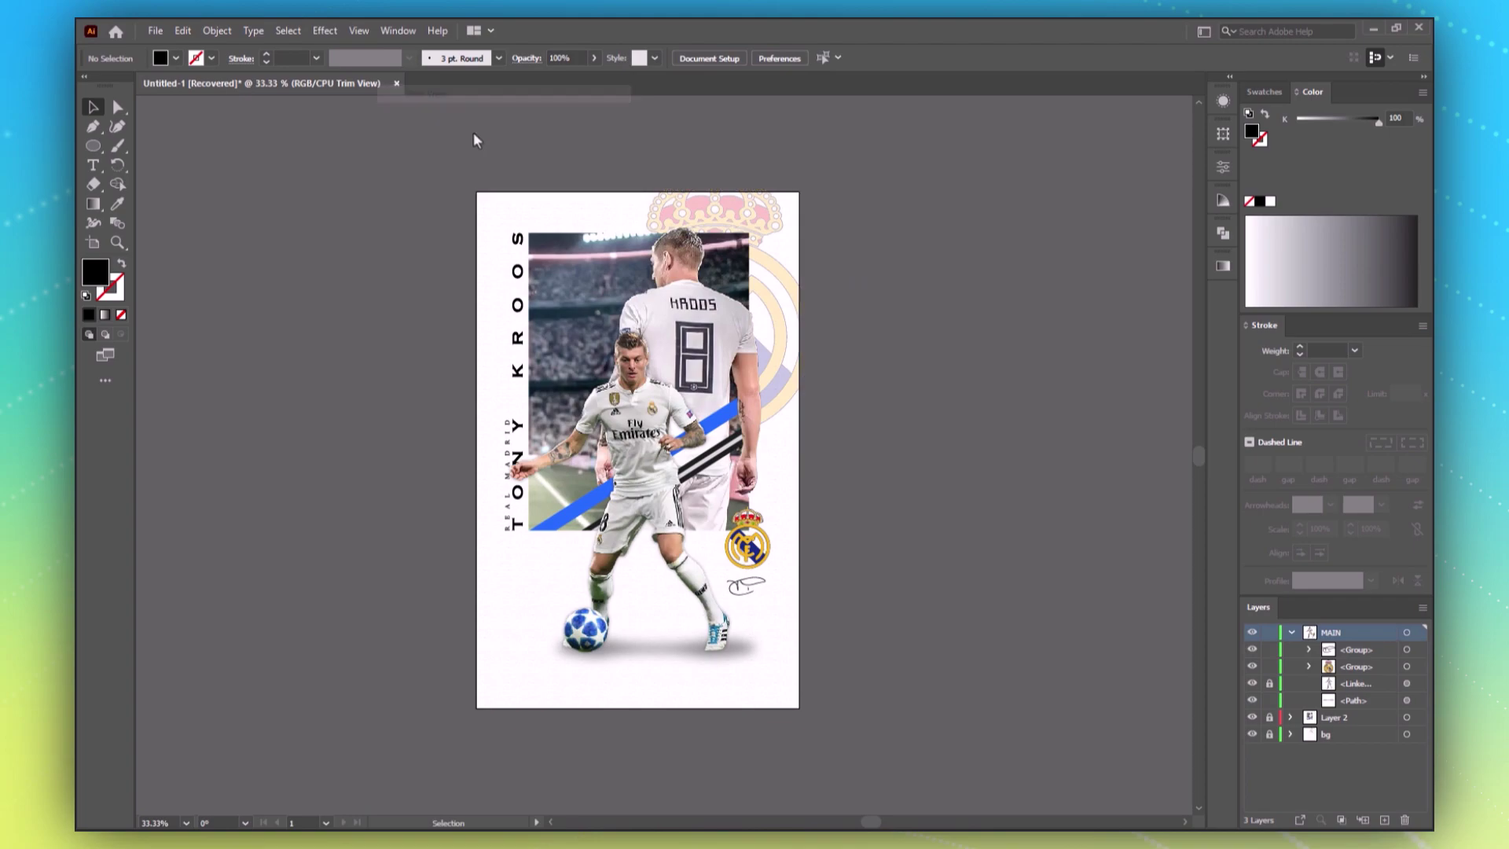
Step: Select the ground shadow beneath the player and open its opacity for editing
left_click(678, 651)
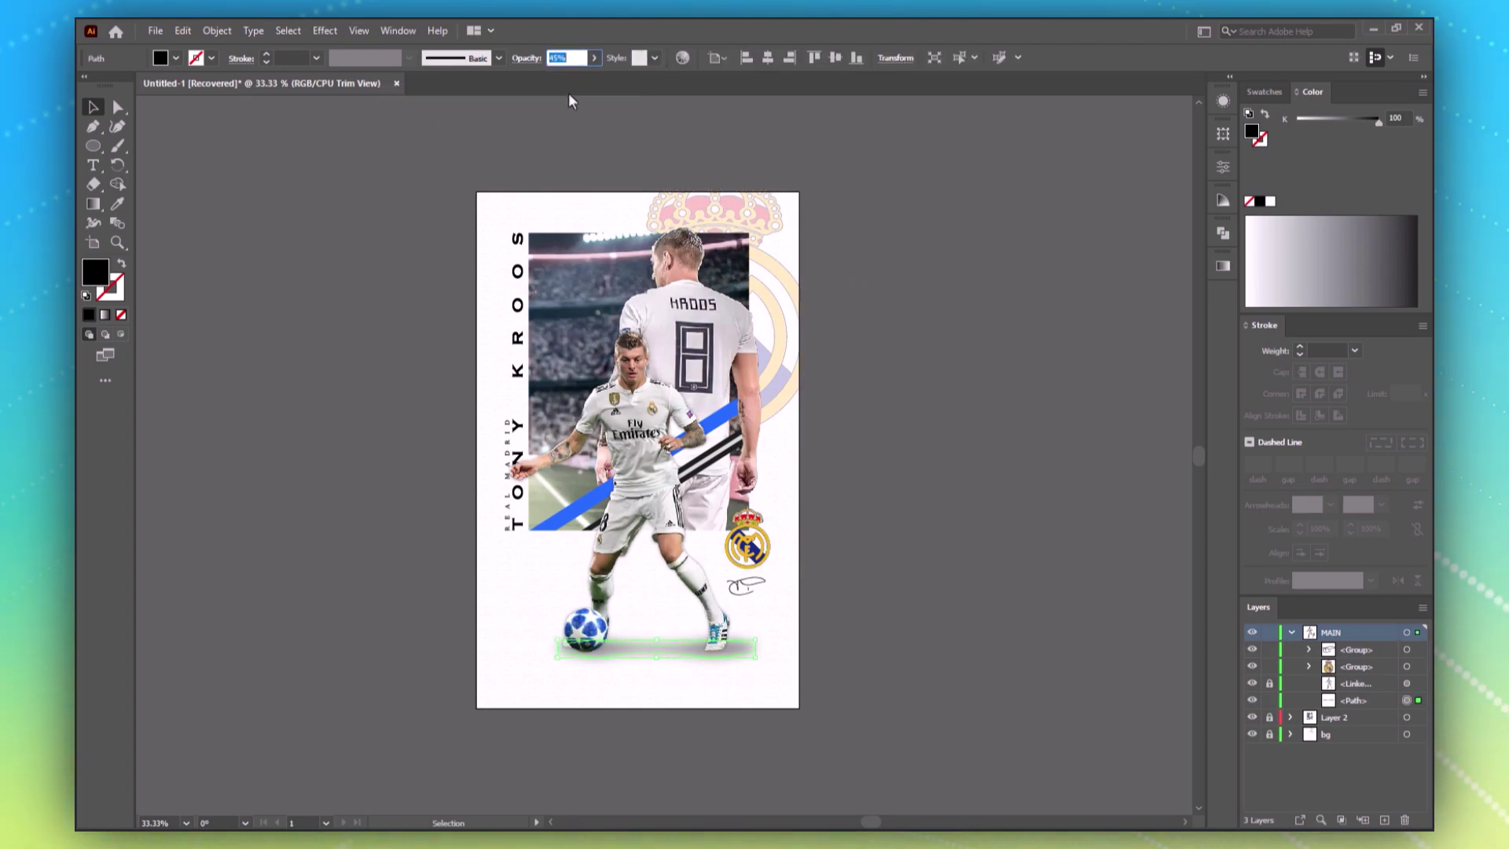